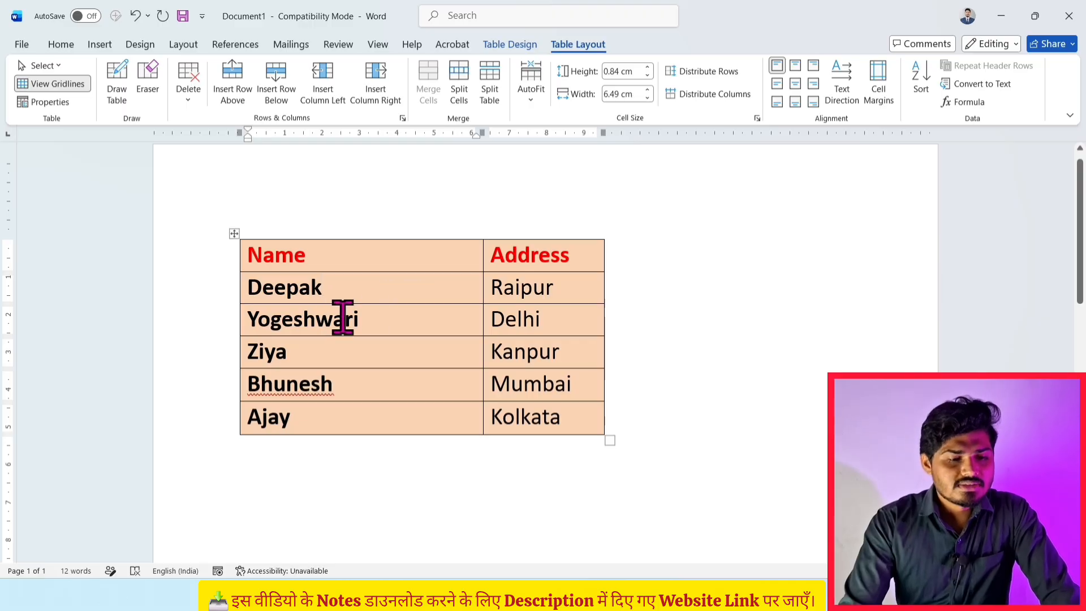
# - Sort the table by the Name column as text in ascending order, treating the first row as a header row
pyautogui.moveTo(308, 294); pyautogui.dragTo(315, 426)
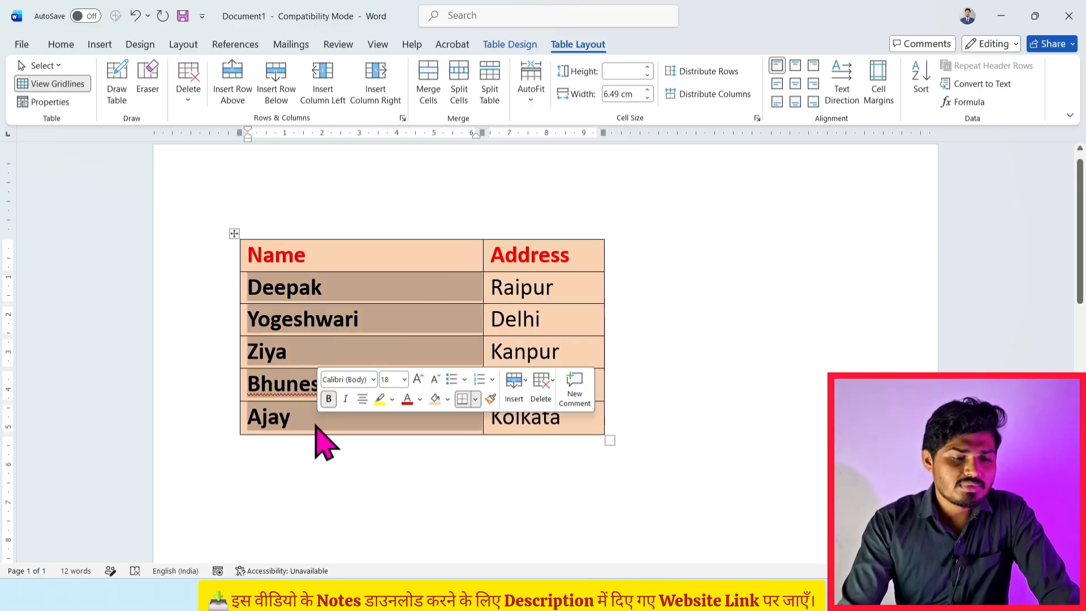
pyautogui.click(315, 426)
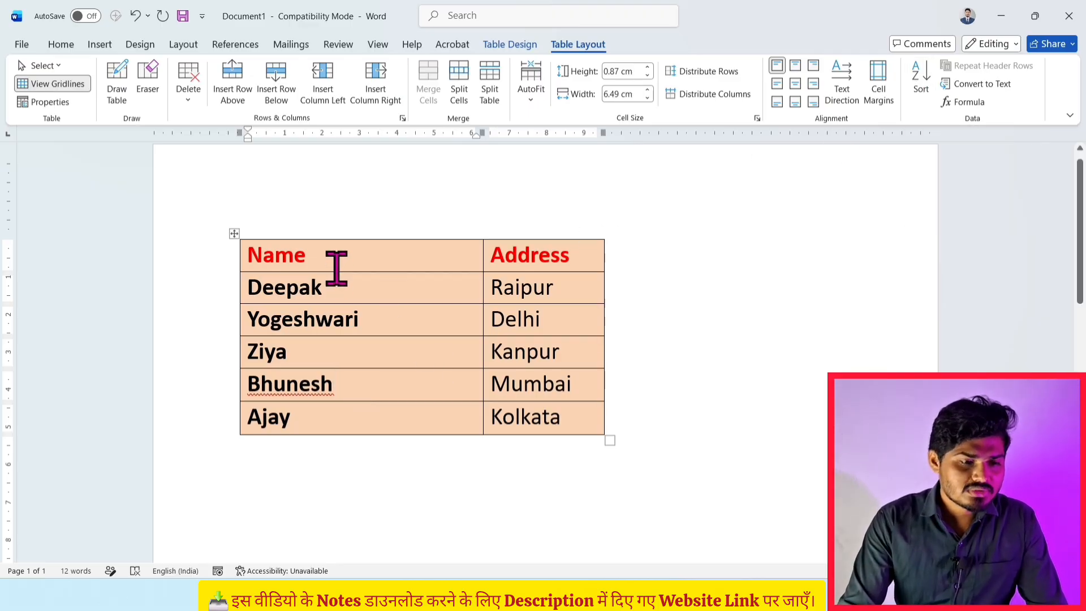
pyautogui.moveTo(337, 257); pyautogui.dragTo(334, 417)
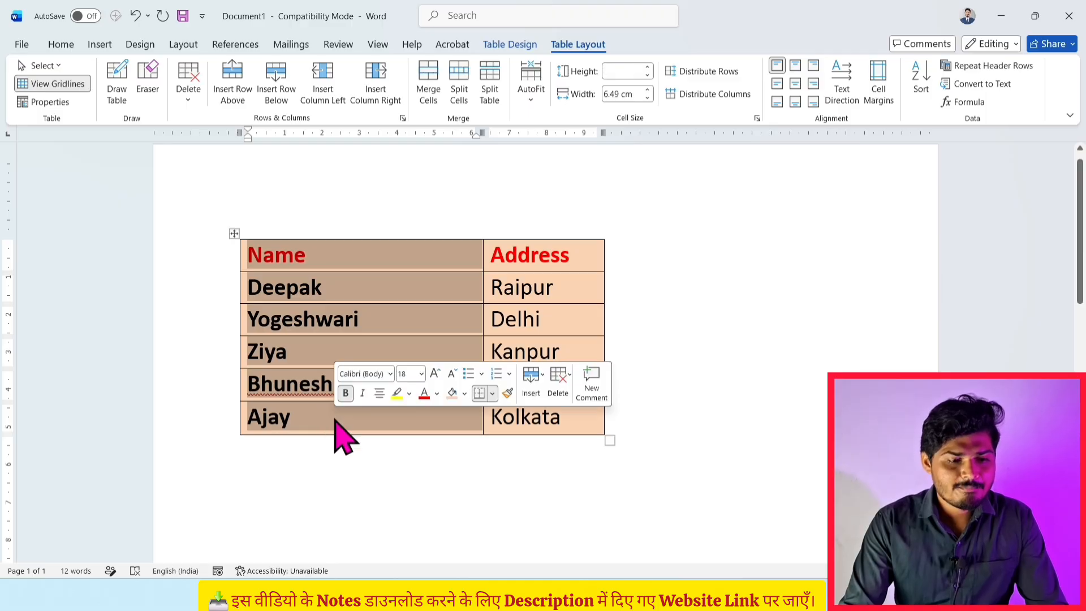
pyautogui.click(922, 85)
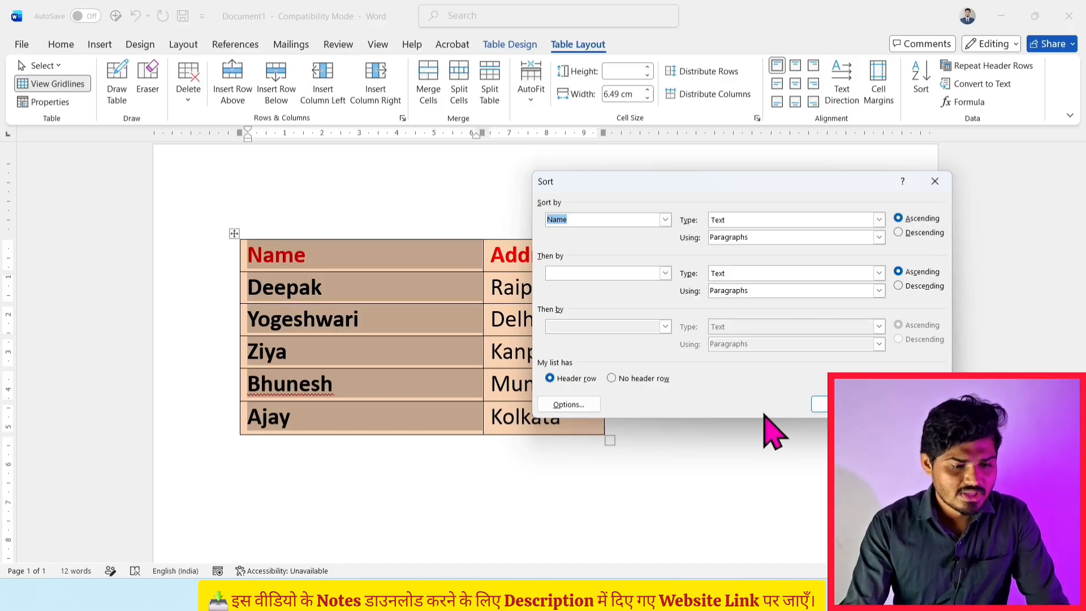
pyautogui.click(563, 379)
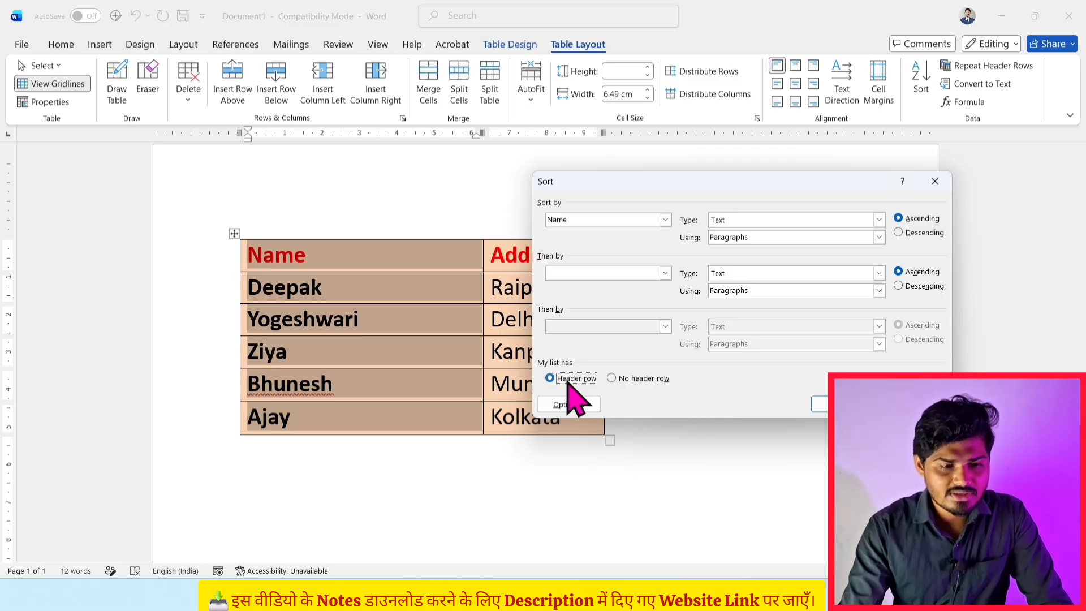
pyautogui.click(814, 405)
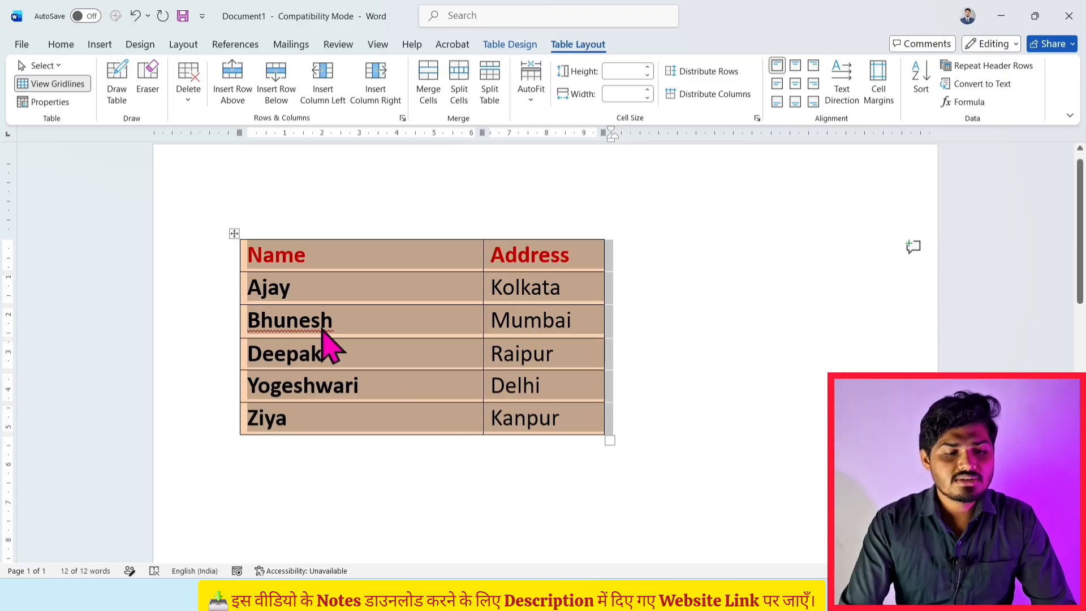
# - Sort the table by Name in descending order, keeping the first row as the header
pyautogui.click(924, 85)
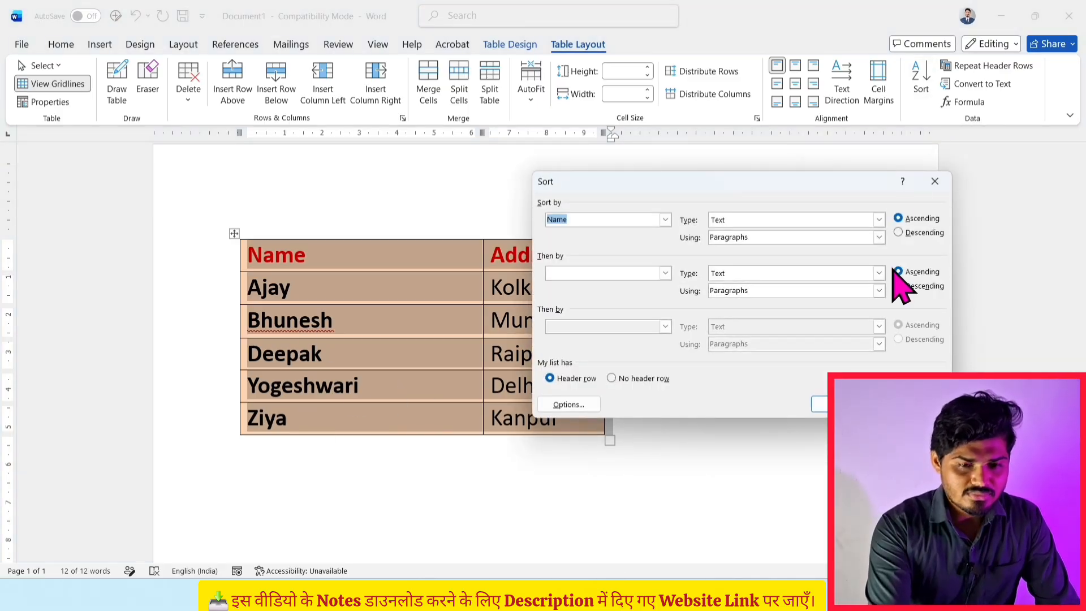
pyautogui.click(922, 233)
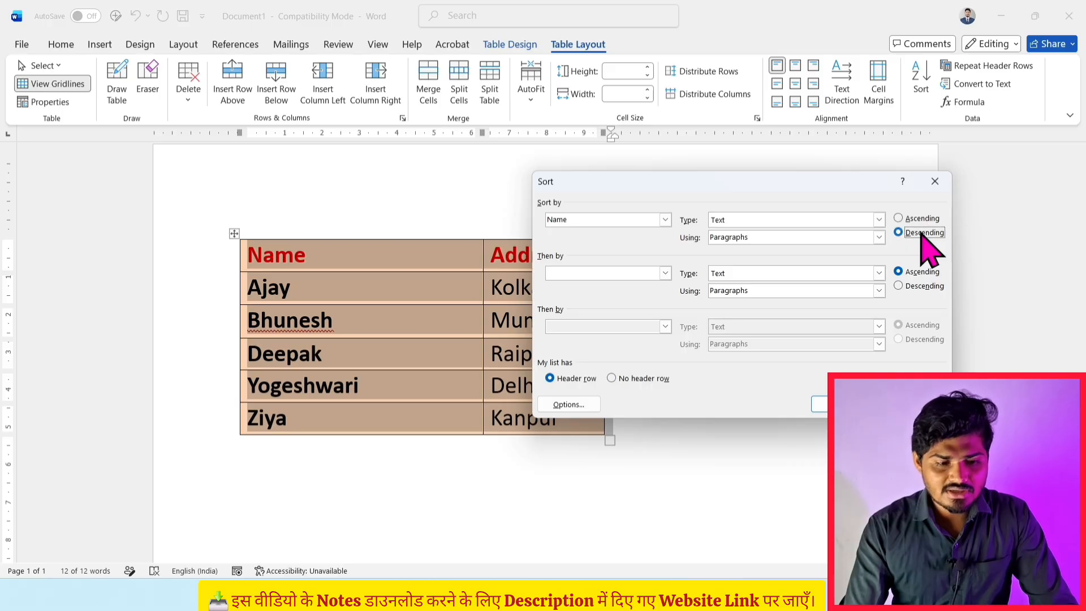
pyautogui.click(563, 379)
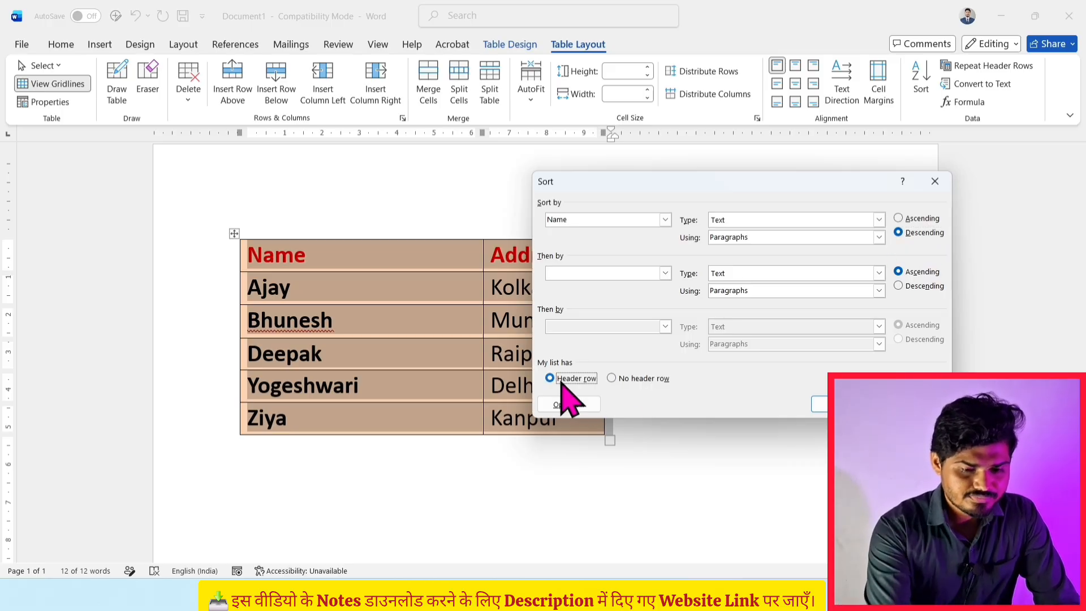
pyautogui.click(821, 404)
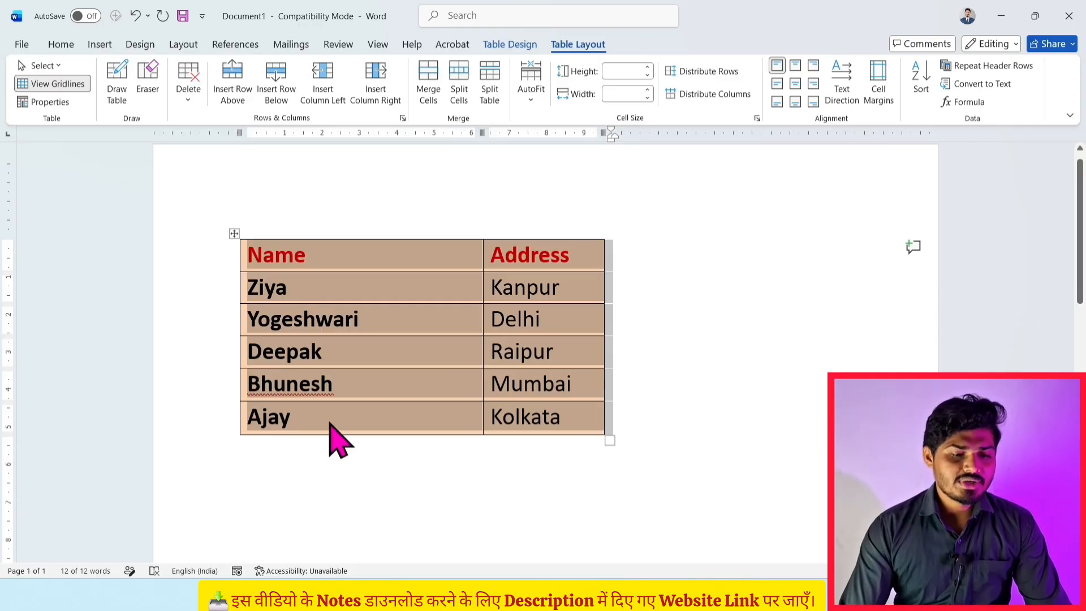
# - Re-sort the table by Name in ascending order with the header row option set
pyautogui.click(922, 84)
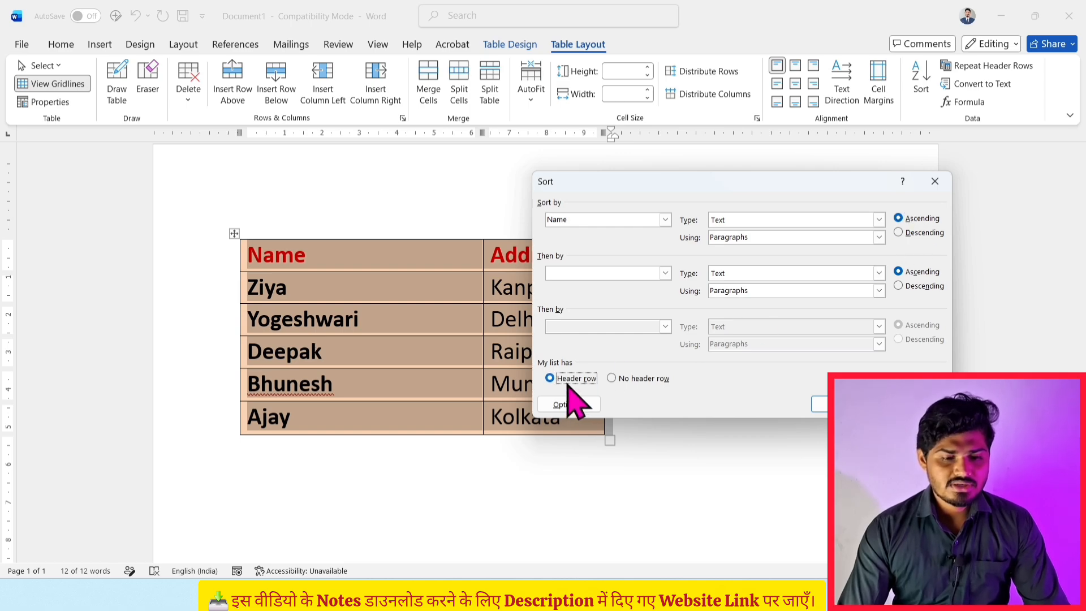
pyautogui.click(817, 404)
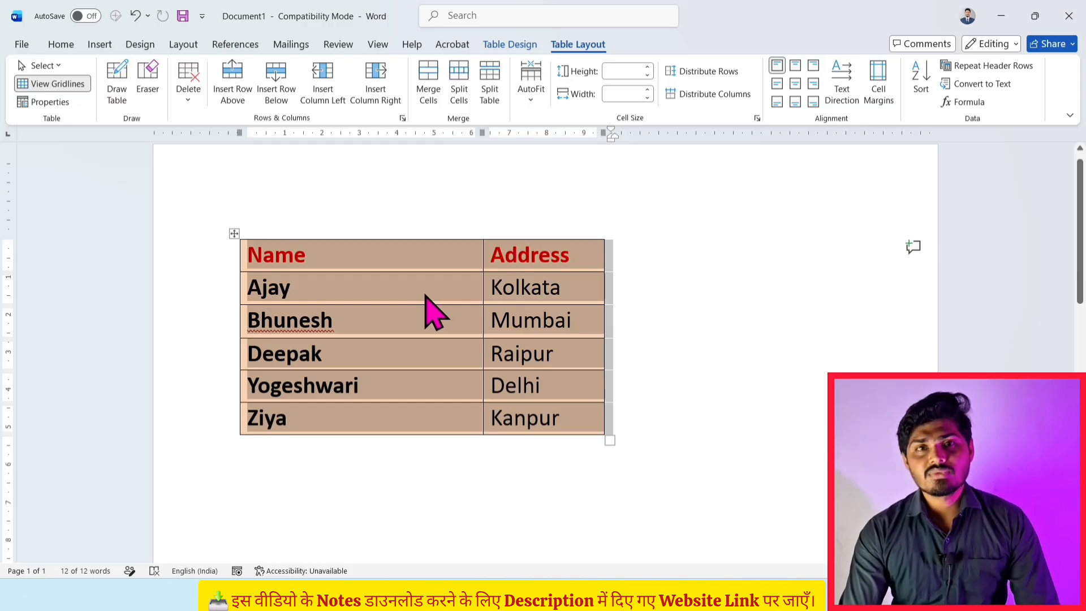
# - Try converting the table to text separated by tabs, and undo the conversion
pyautogui.click(972, 85)
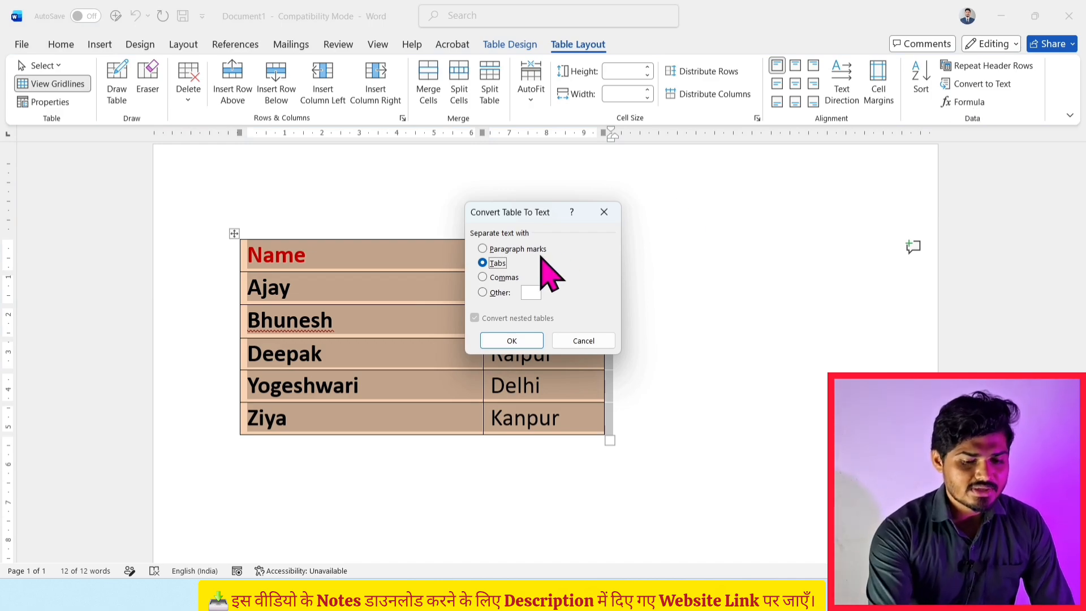
pyautogui.click(515, 340)
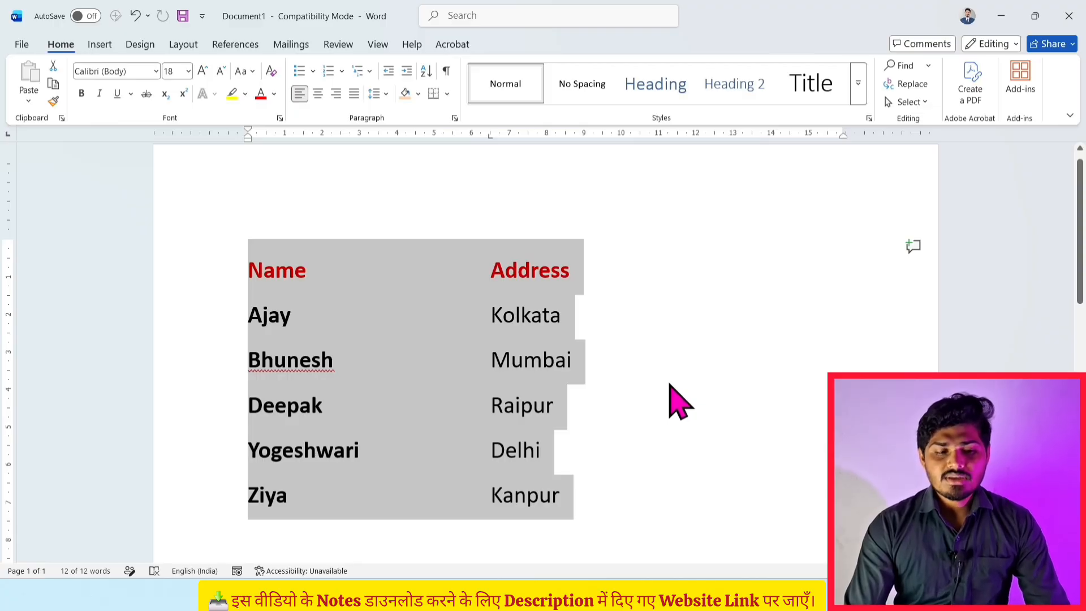
pyautogui.click(670, 384)
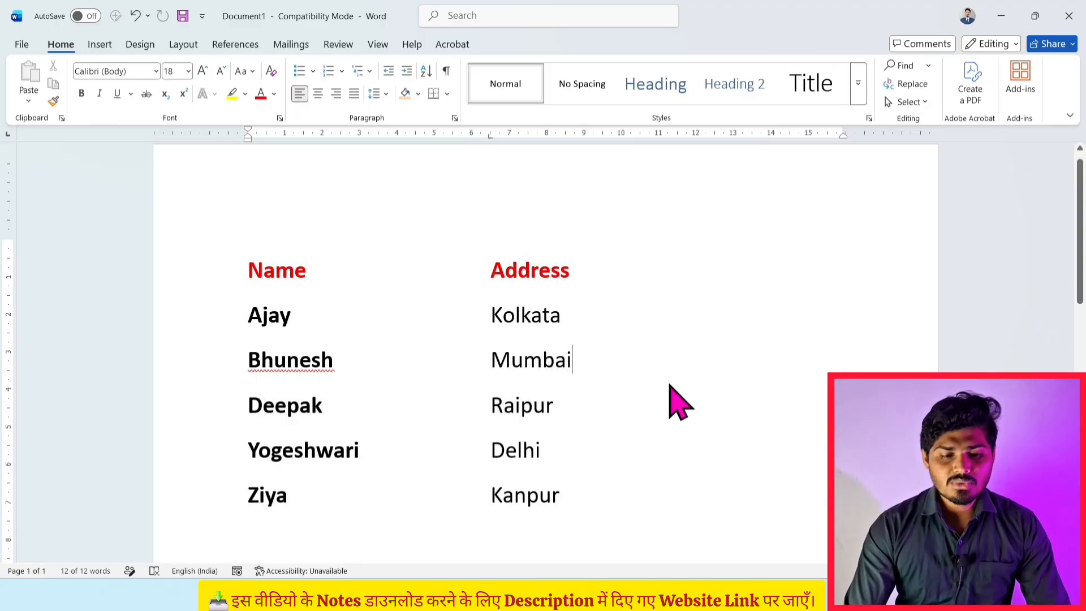
pyautogui.hotkey('ctrl', 'z')
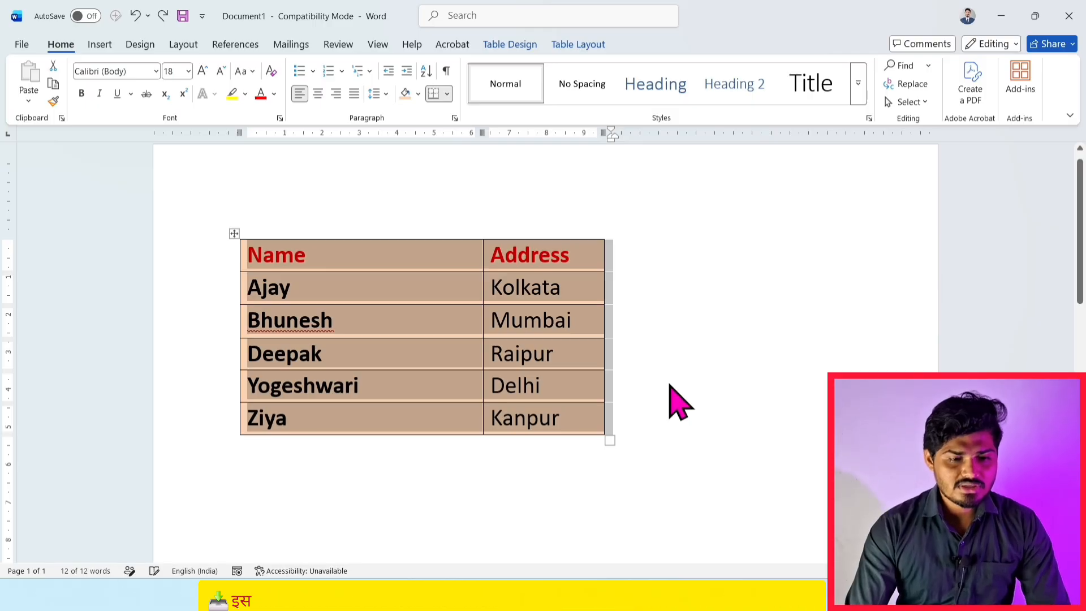
# - Select the whole table and convert it to text, using tabs as the separator
pyautogui.click(232, 233)
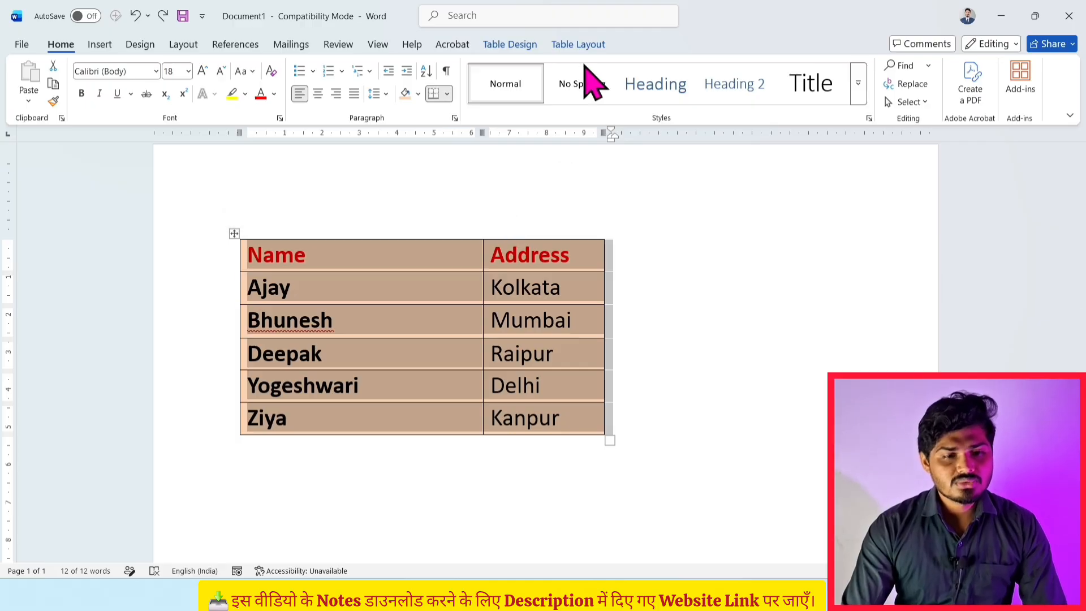
pyautogui.click(580, 46)
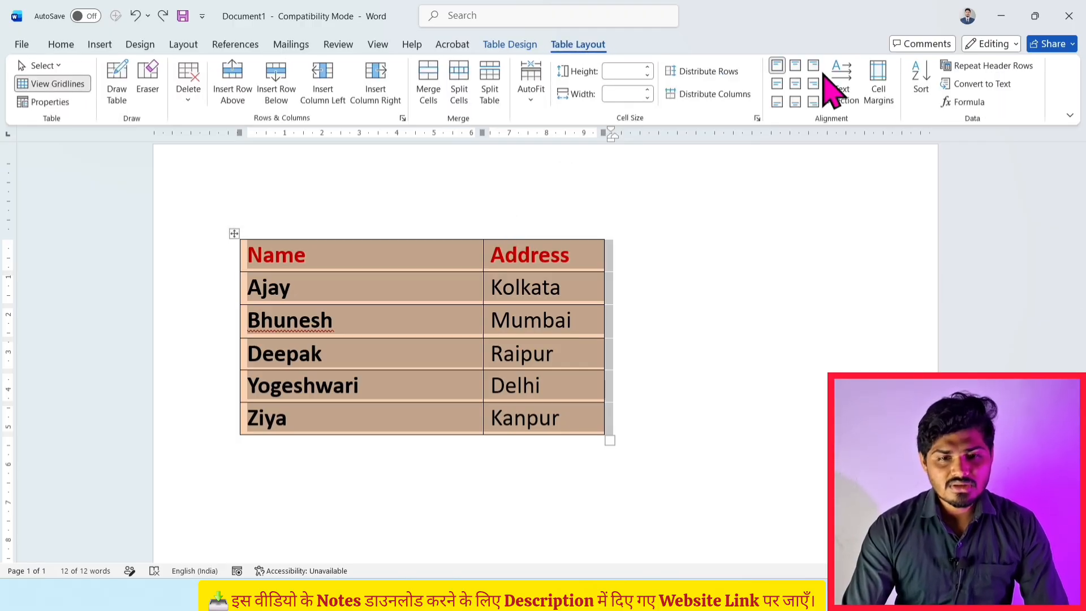
pyautogui.click(969, 86)
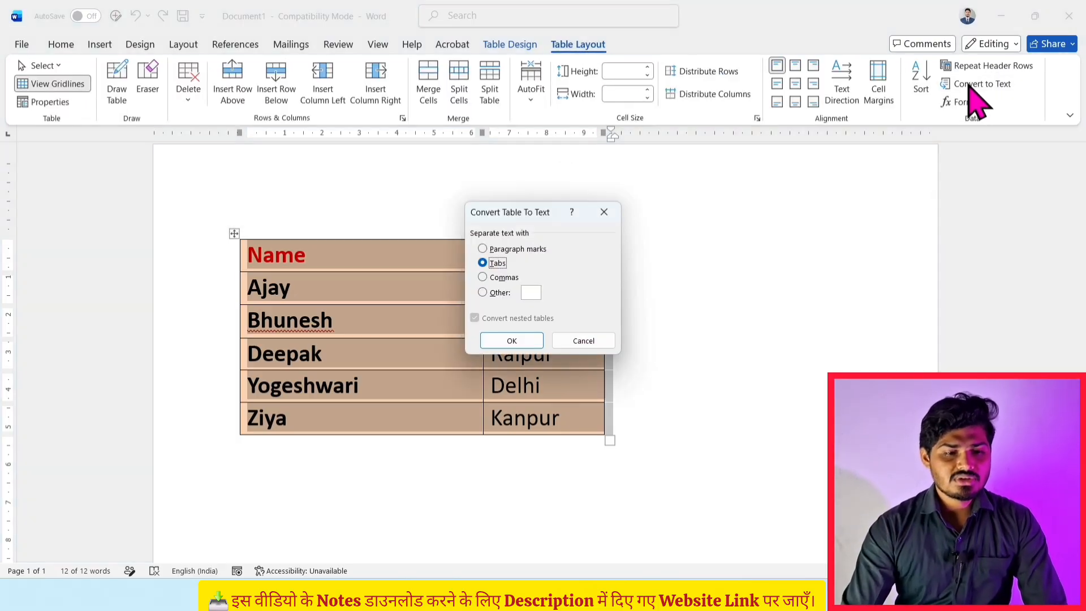
pyautogui.click(498, 264)
pyautogui.click(505, 342)
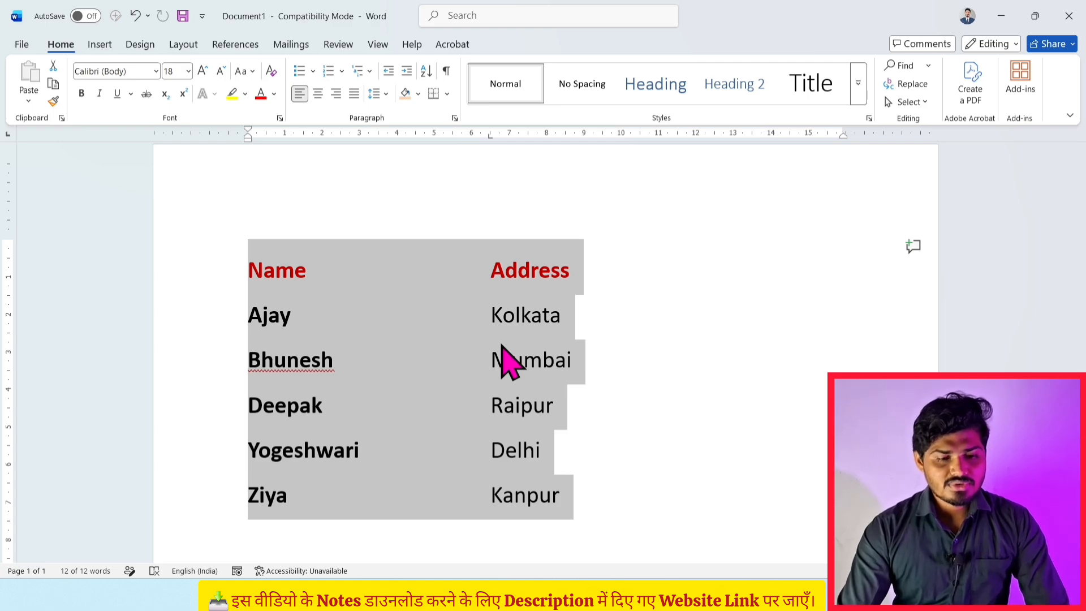
# - Select all the converted text in the document and delete it to leave a blank page
pyautogui.scroll(-4, 557, 388)
pyautogui.click(442, 384)
pyautogui.scroll(3, 621, 412)
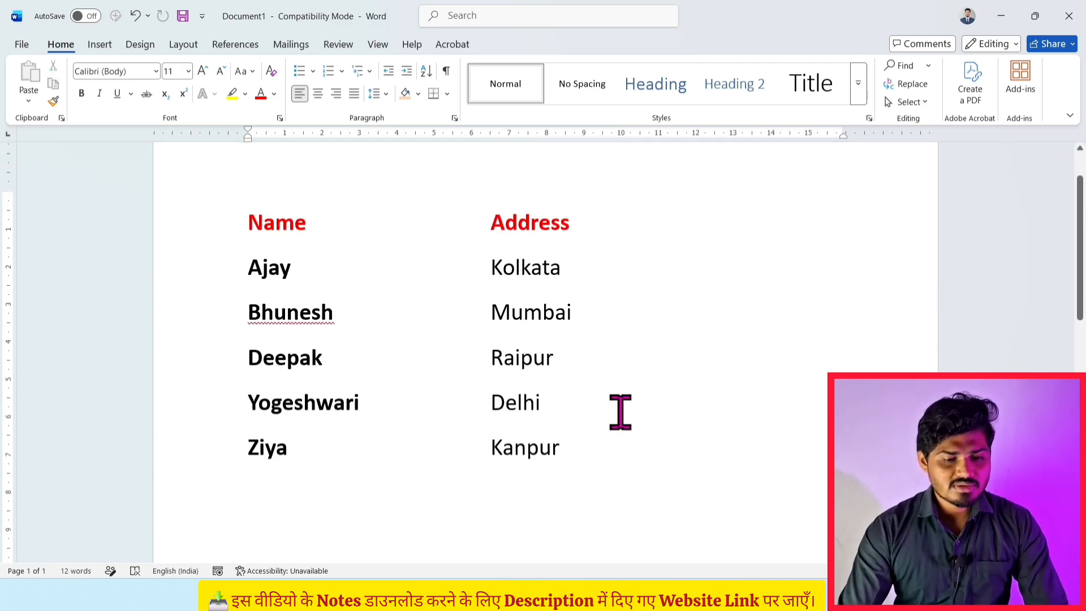
pyautogui.tripleClick(165, 204)
pyautogui.press('Delete')
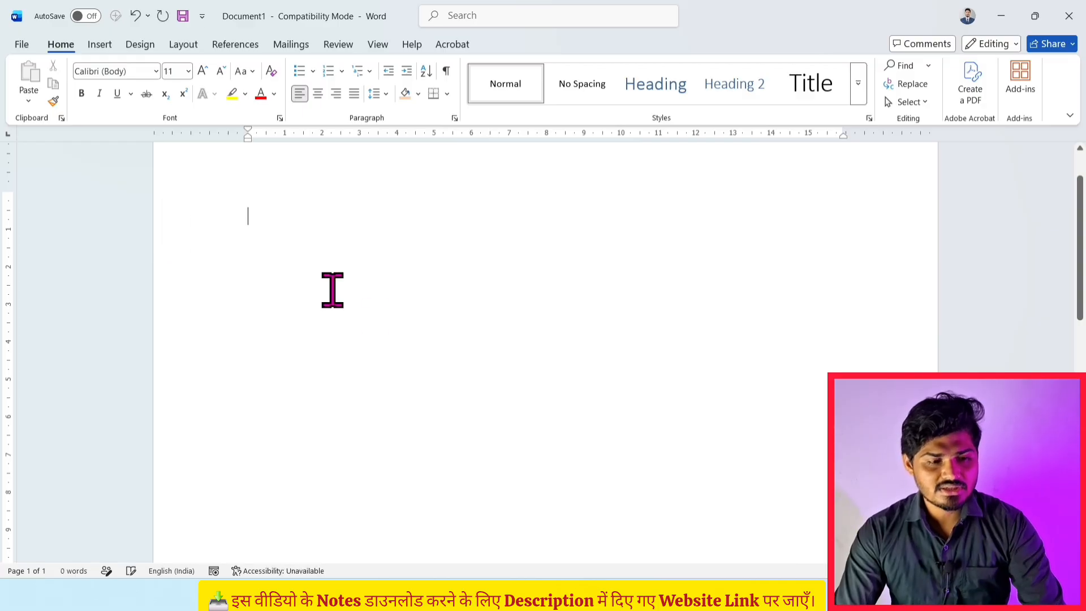
pyautogui.scroll(1, 382, 319)
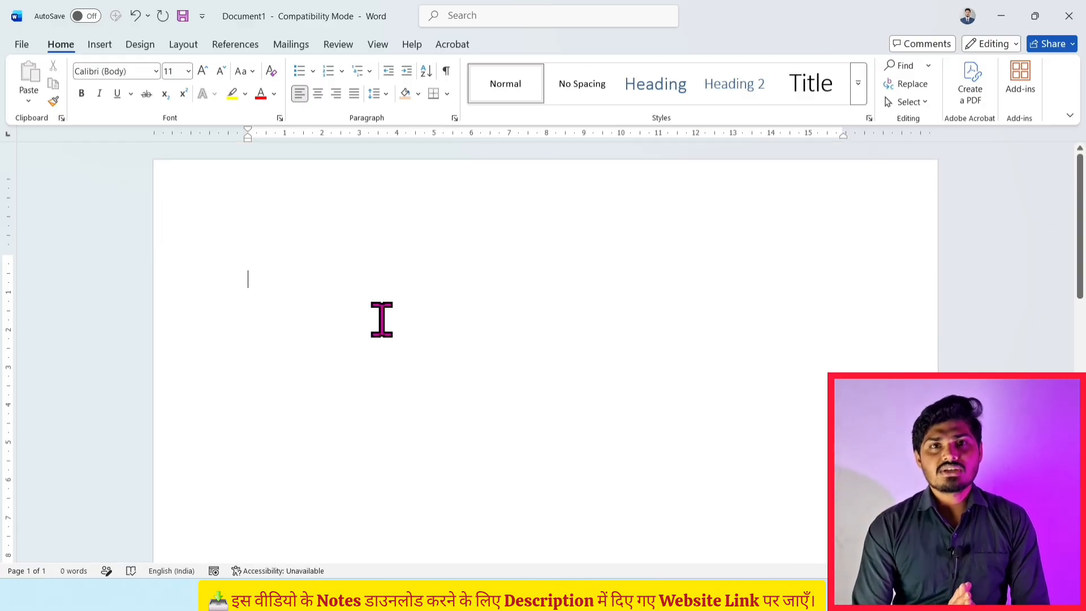
# - Insert a table with 7 columns and 100 rows, using automatic fixed column width
pyautogui.click(99, 45)
pyautogui.click(113, 99)
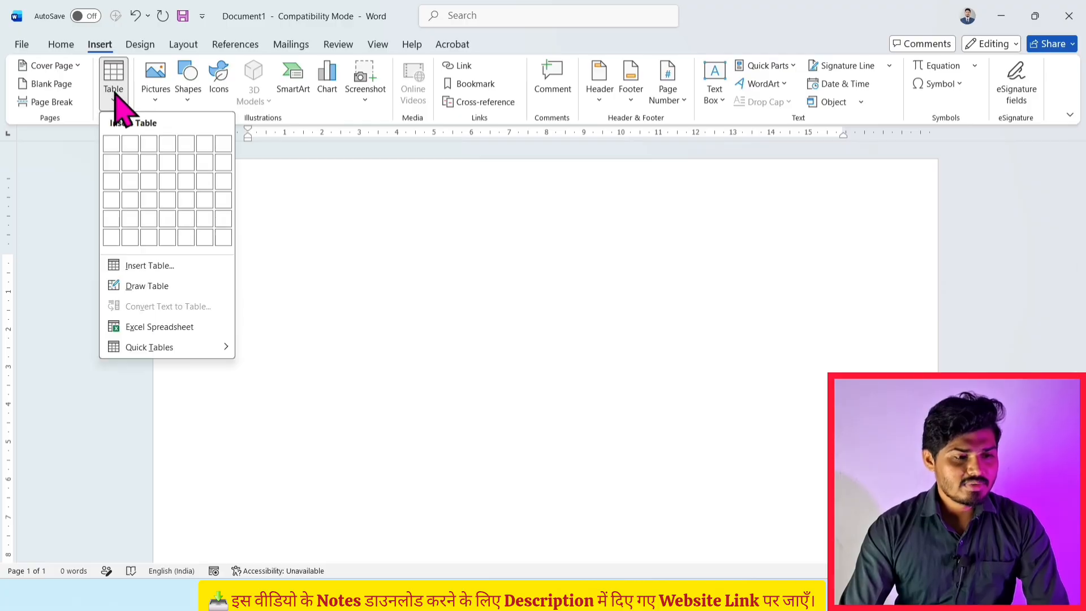
pyautogui.click(149, 265)
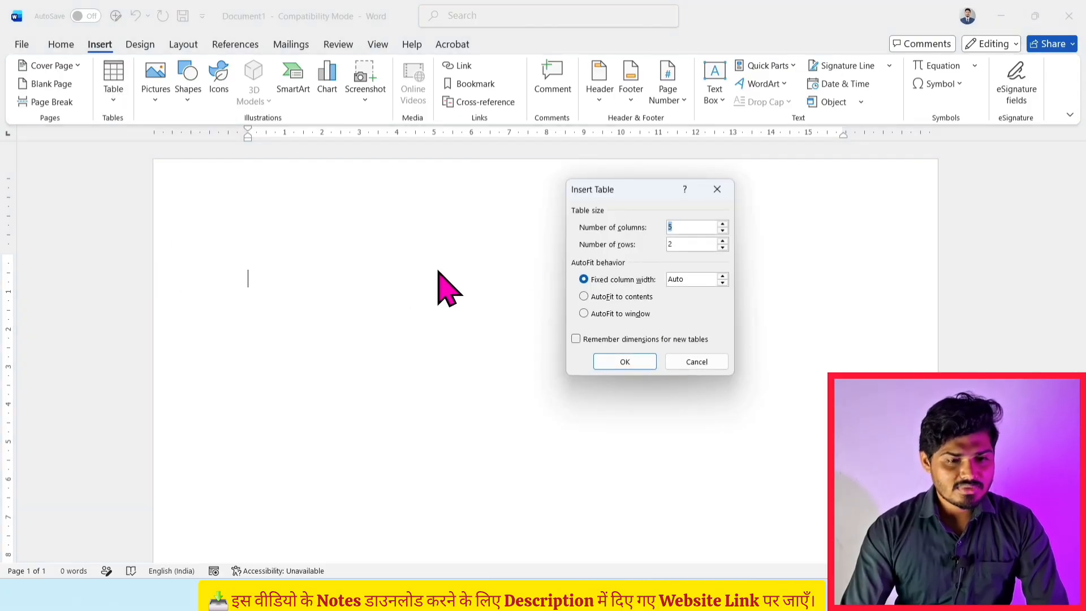
pyautogui.write('7')
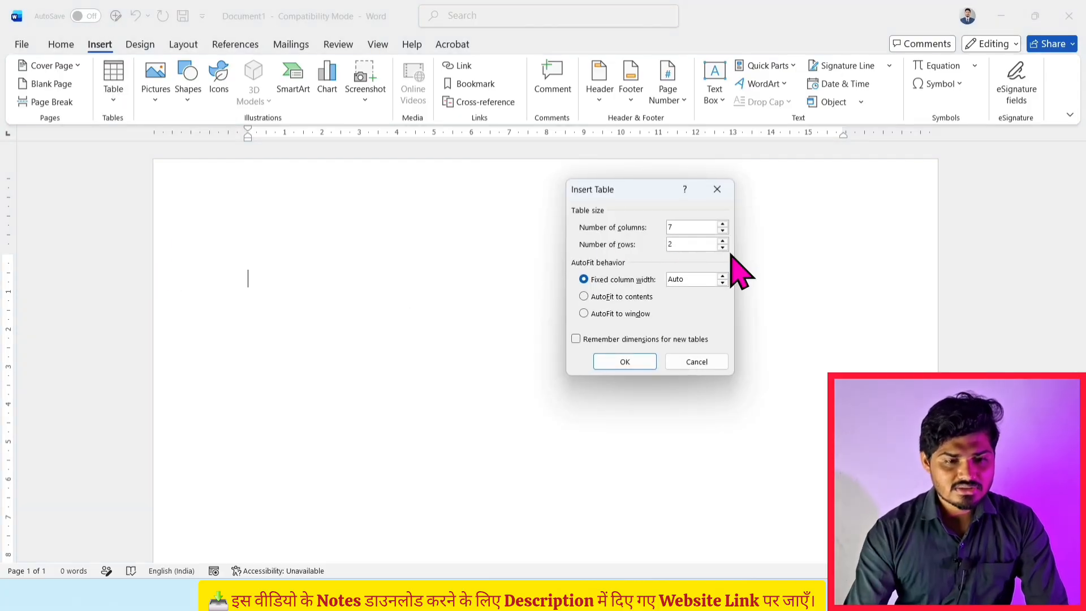
pyautogui.click(698, 246)
pyautogui.press('BackSpace')
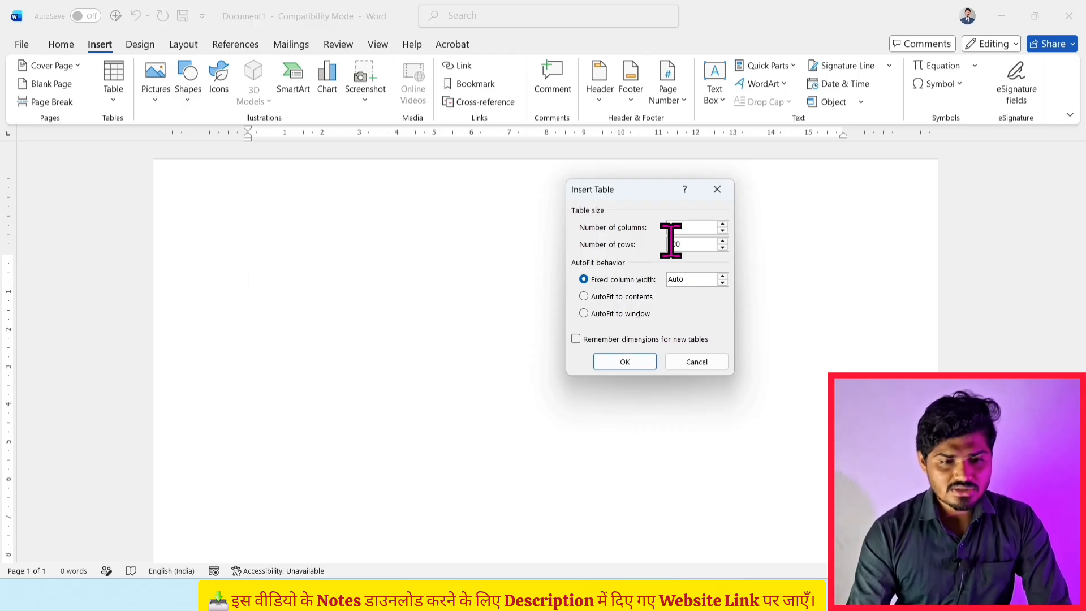
pyautogui.click(621, 364)
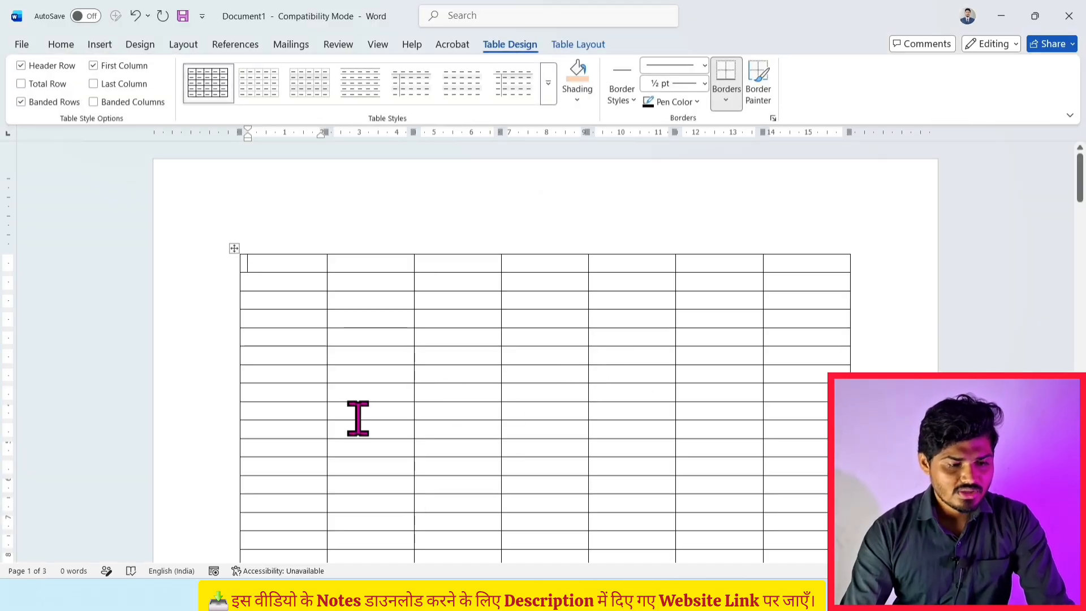
pyautogui.scroll(-15, 473, 423)
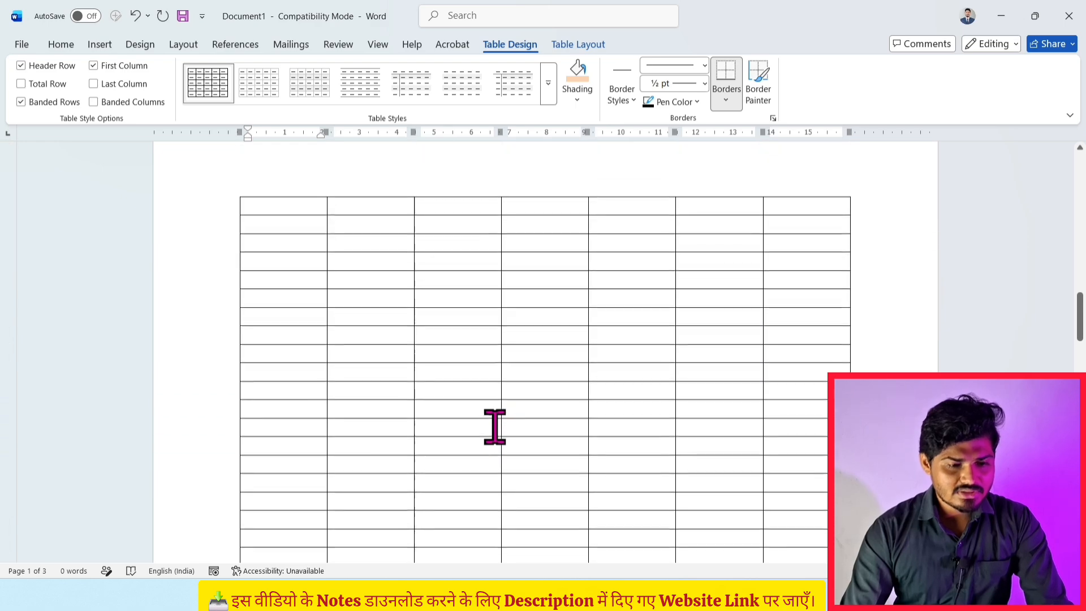
pyautogui.scroll(-5, 495, 434)
pyautogui.scroll(8, 495, 434)
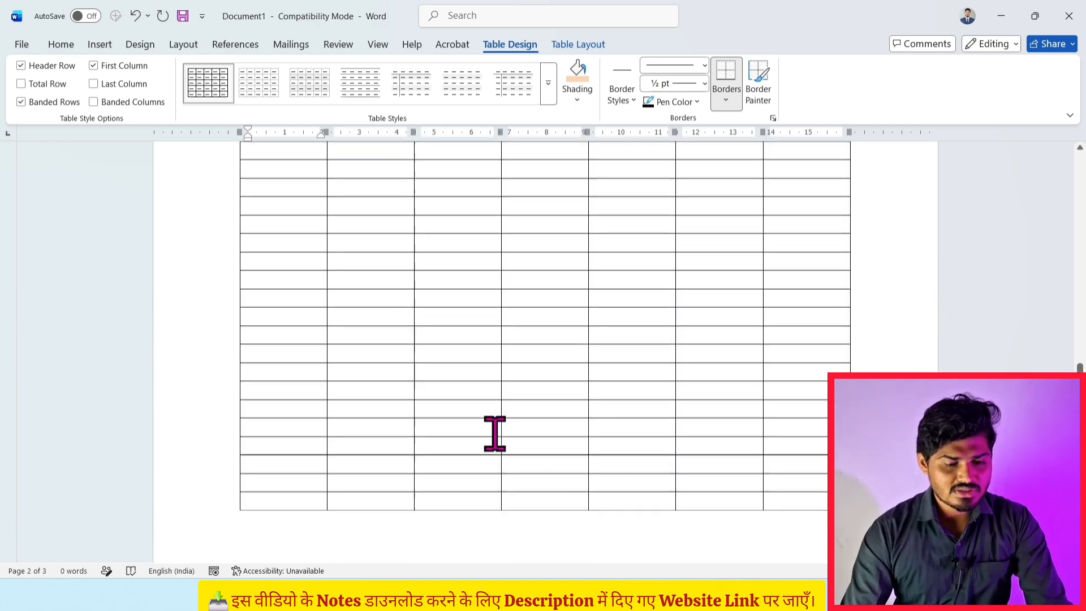
pyautogui.scroll(-10, 497, 444)
pyautogui.scroll(20, 500, 446)
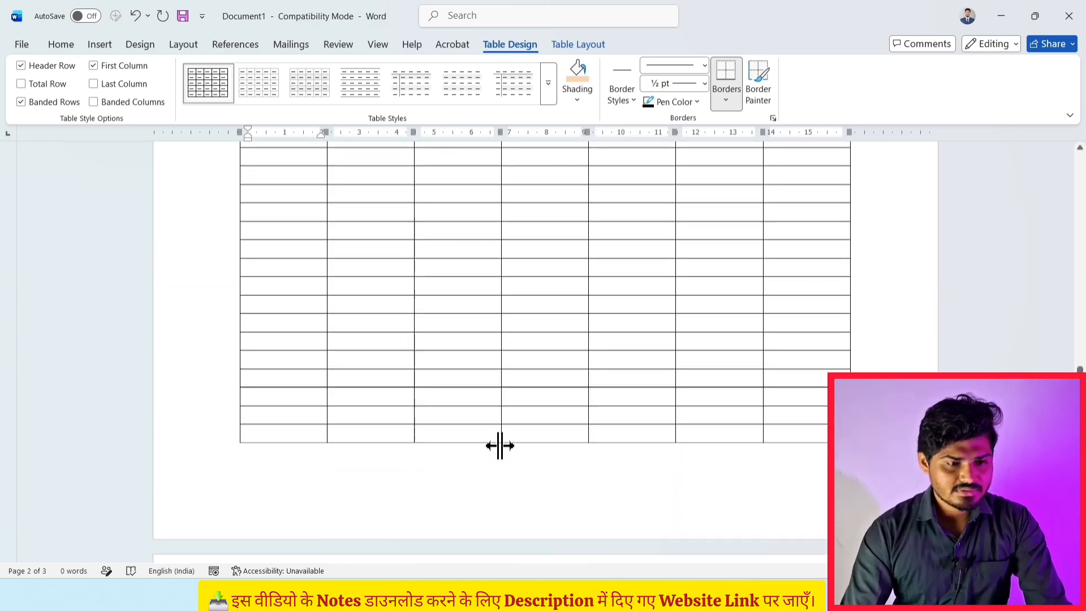
pyautogui.scroll(10, 500, 446)
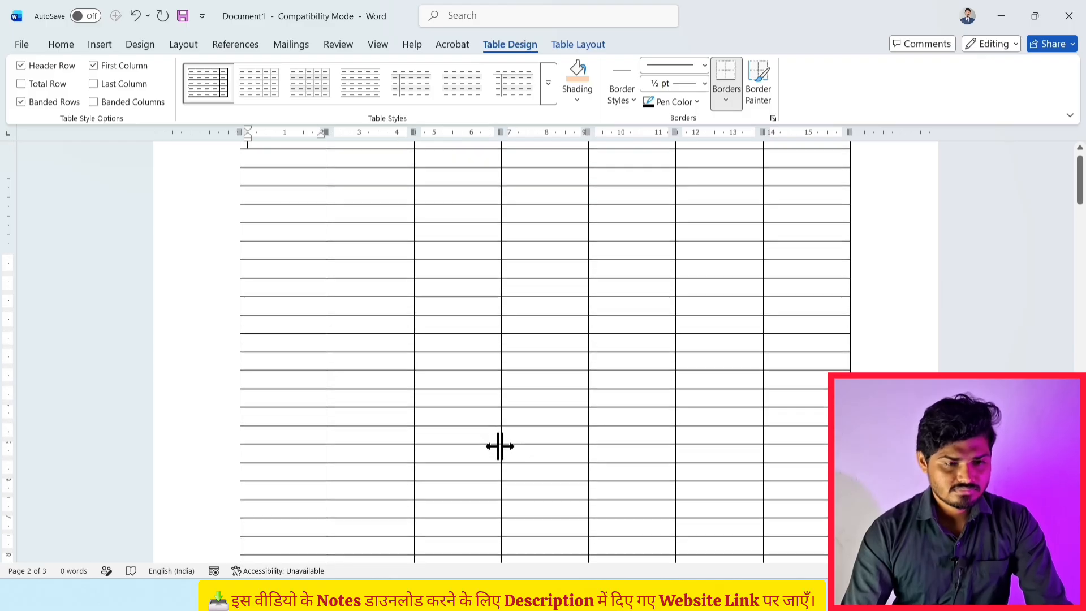
pyautogui.click(329, 393)
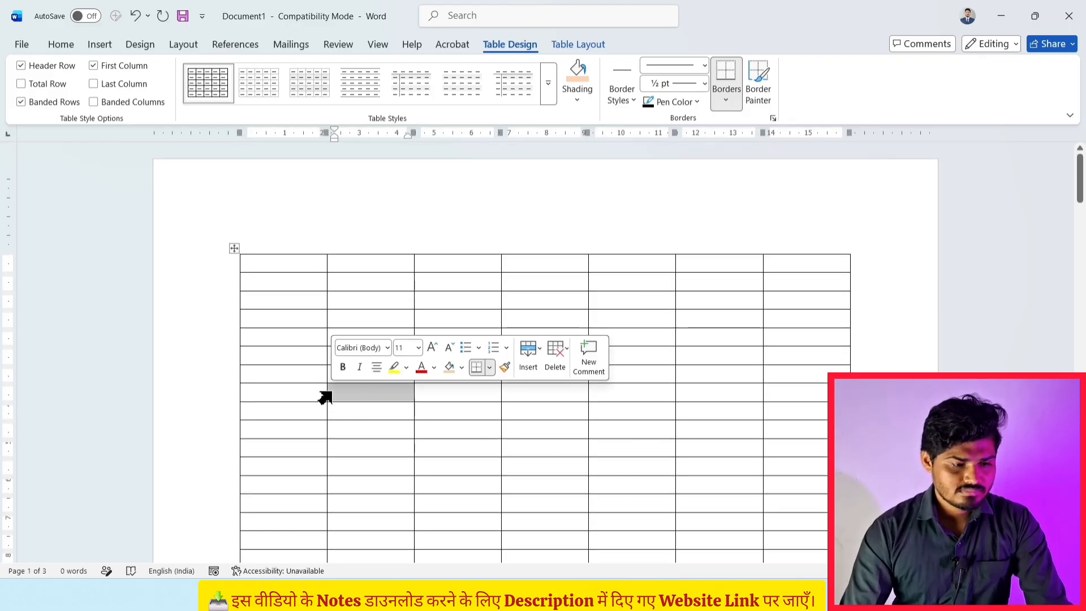
# - Enter the headings "Student name", "hindi" and "english" in the first three cells of the table's first row
pyautogui.click(273, 265)
pyautogui.keyDown('ctrl'); pyautogui.scroll(4, 274, 266); pyautogui.keyUp('ctrl')
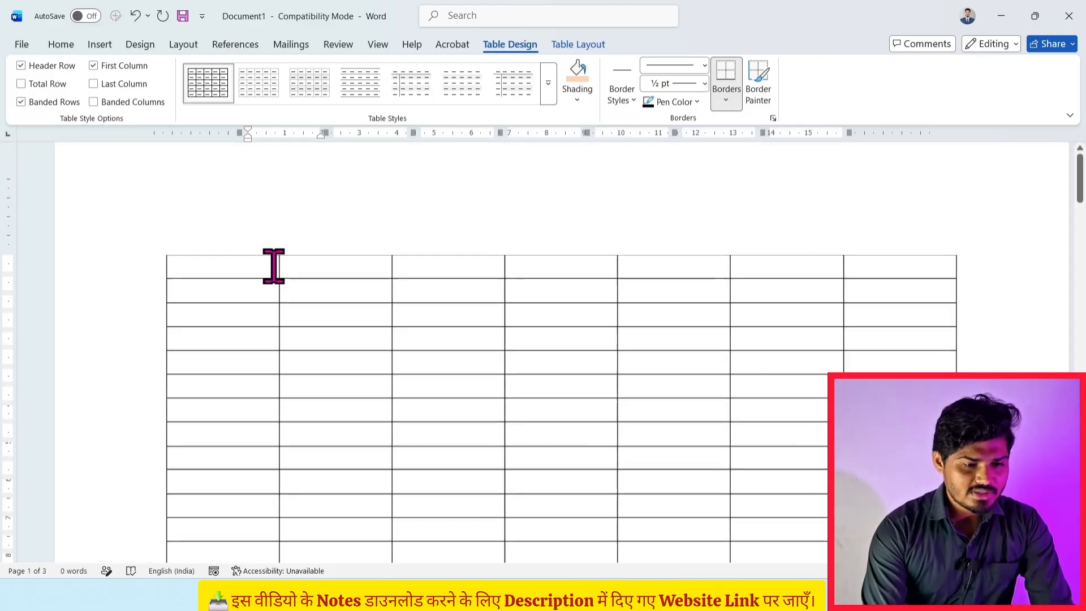
pyautogui.write('St')
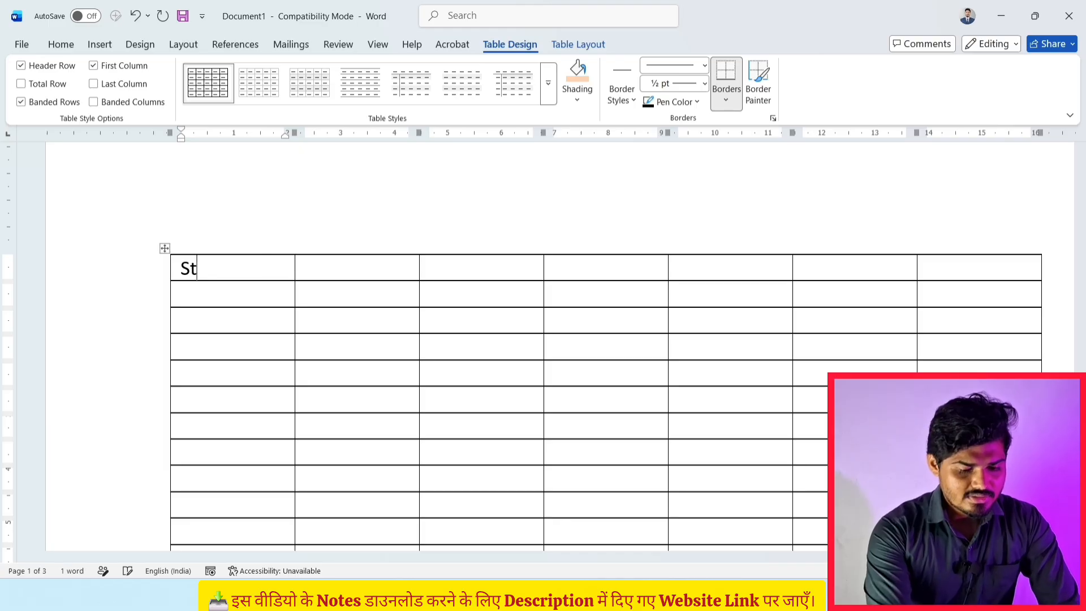
pyautogui.write('udent ')
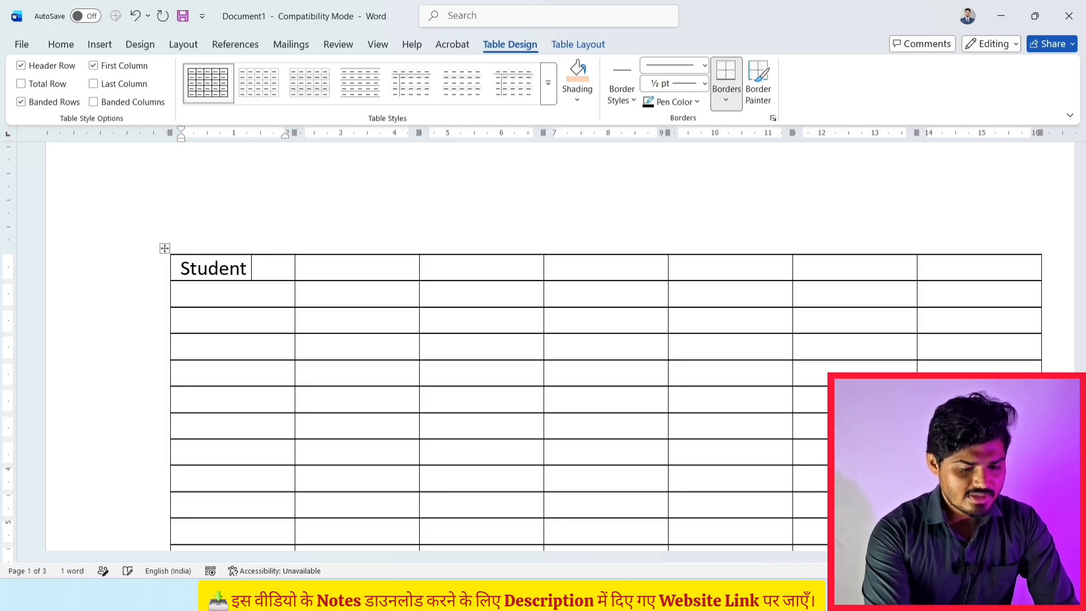
pyautogui.write('name')
pyautogui.press('Tab')
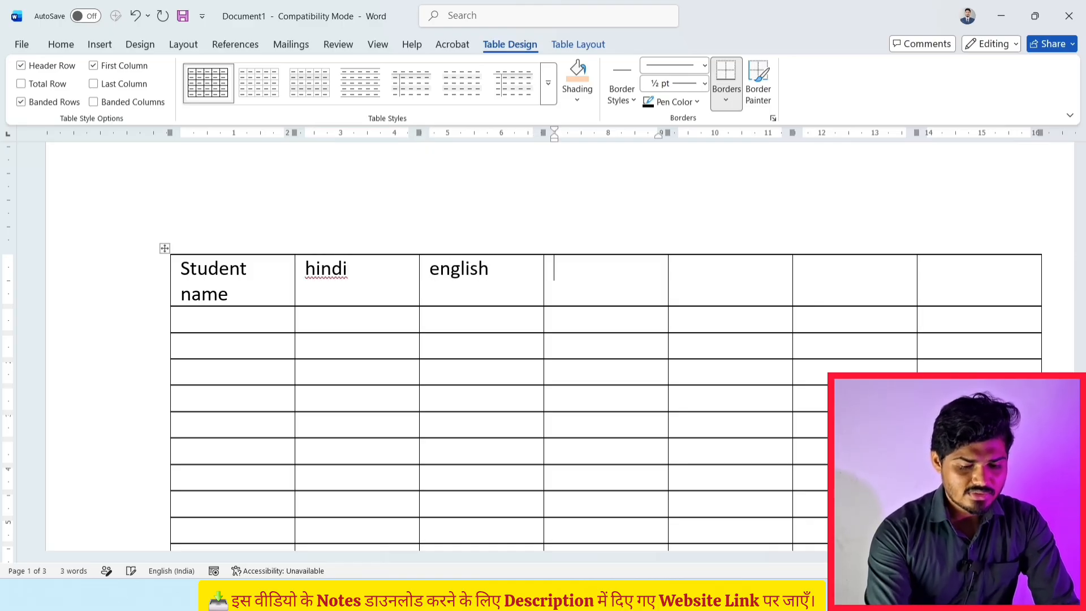
# - Complete the header row with the headings "math", "science", "Social science" and "sanskrit"
pyautogui.write('math')
pyautogui.press('Tab')
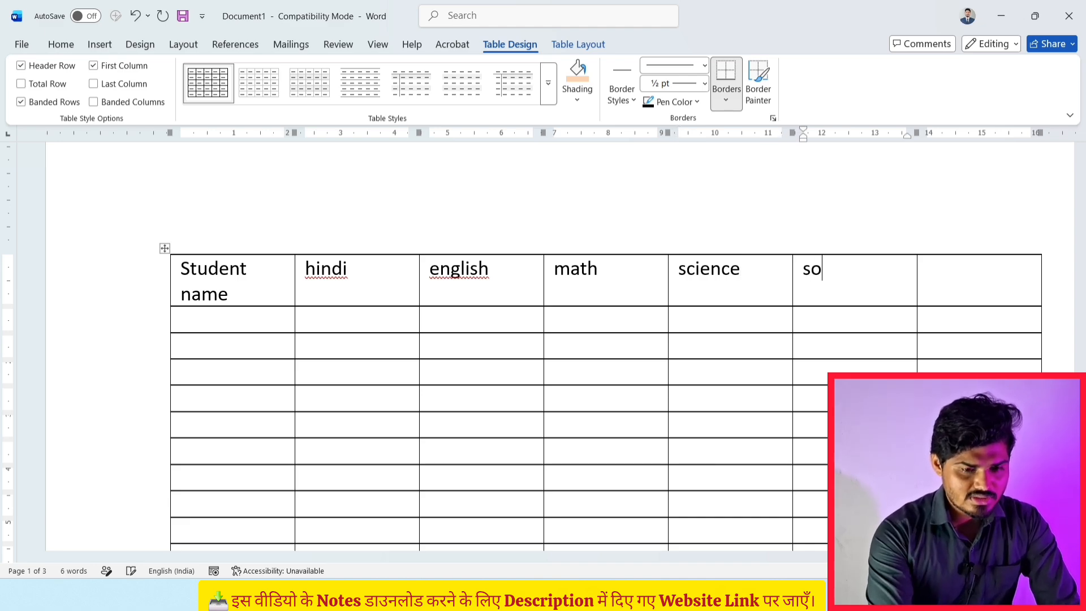
pyautogui.write('scien')
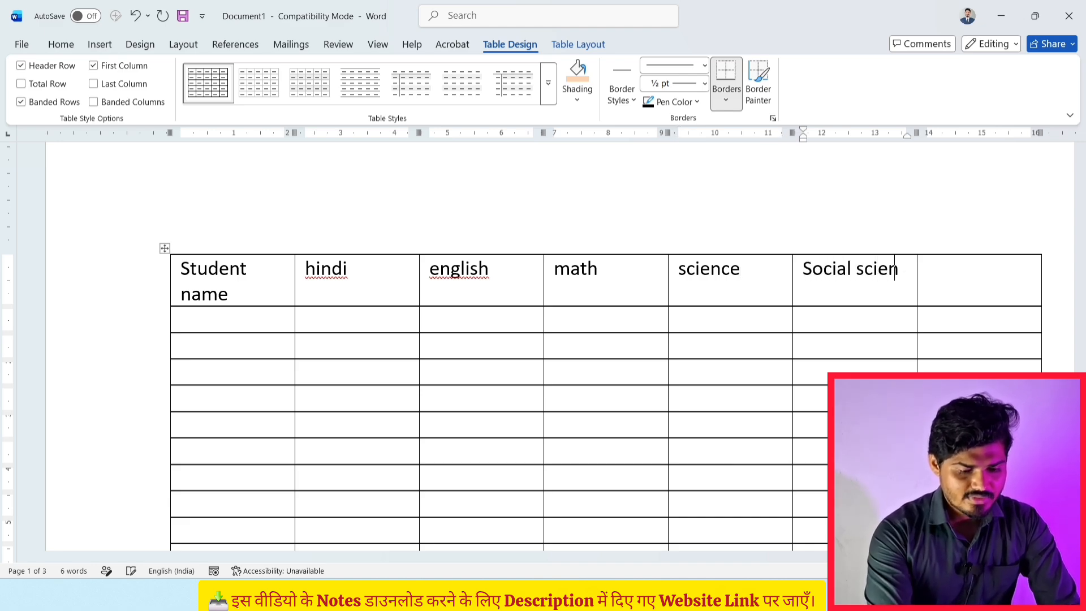
pyautogui.write('ce')
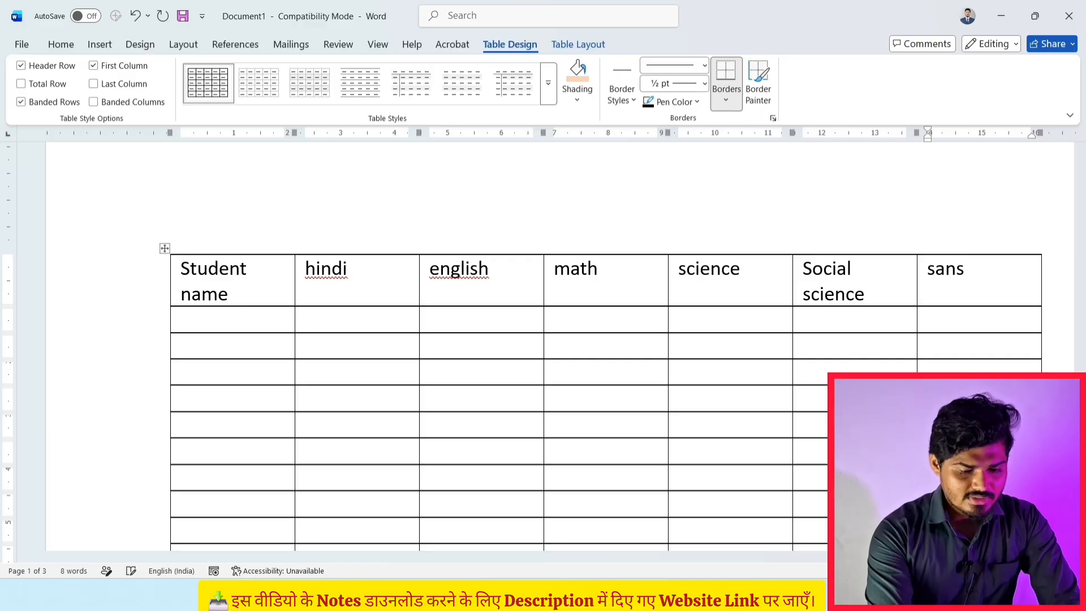
# - Enter three students' first names in the Student name column, one in each row below the header
pyautogui.scroll(-3, 271, 267)
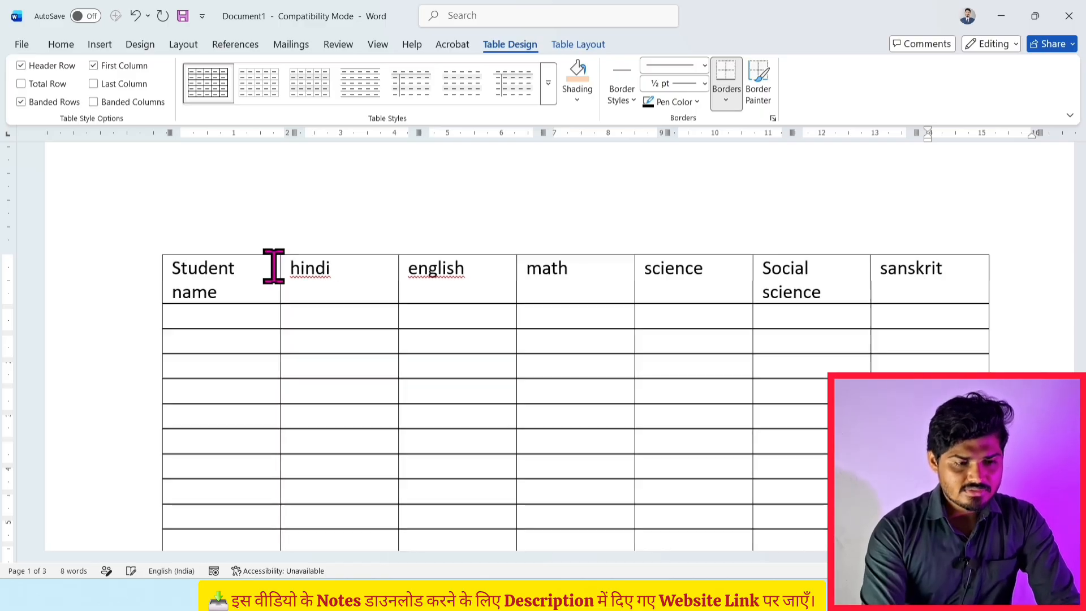
pyautogui.scroll(1, 259, 314)
pyautogui.scroll(1, 259, 314)
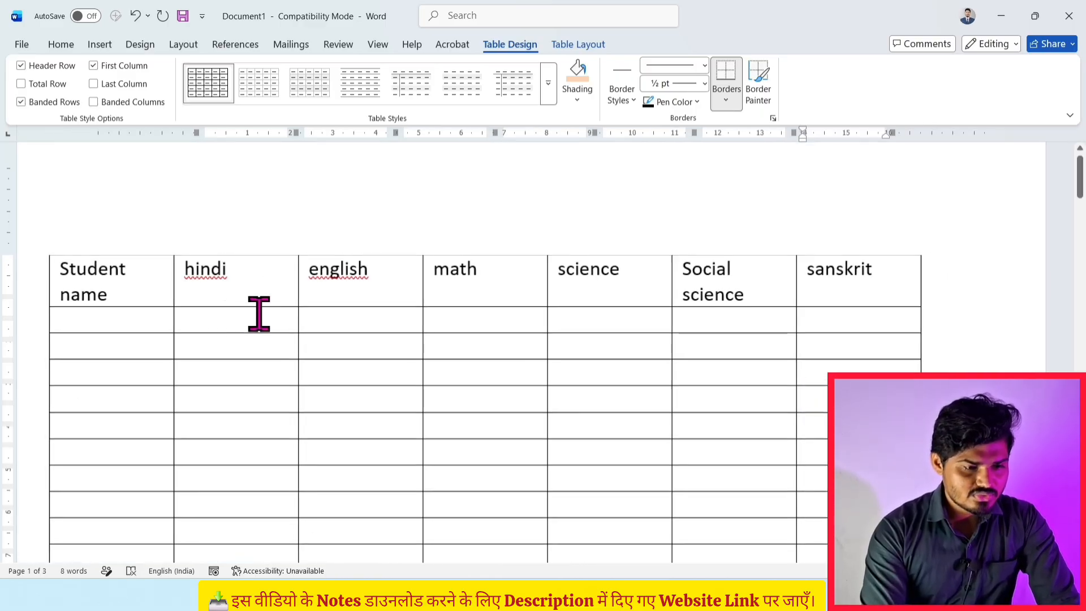
pyautogui.click(141, 320)
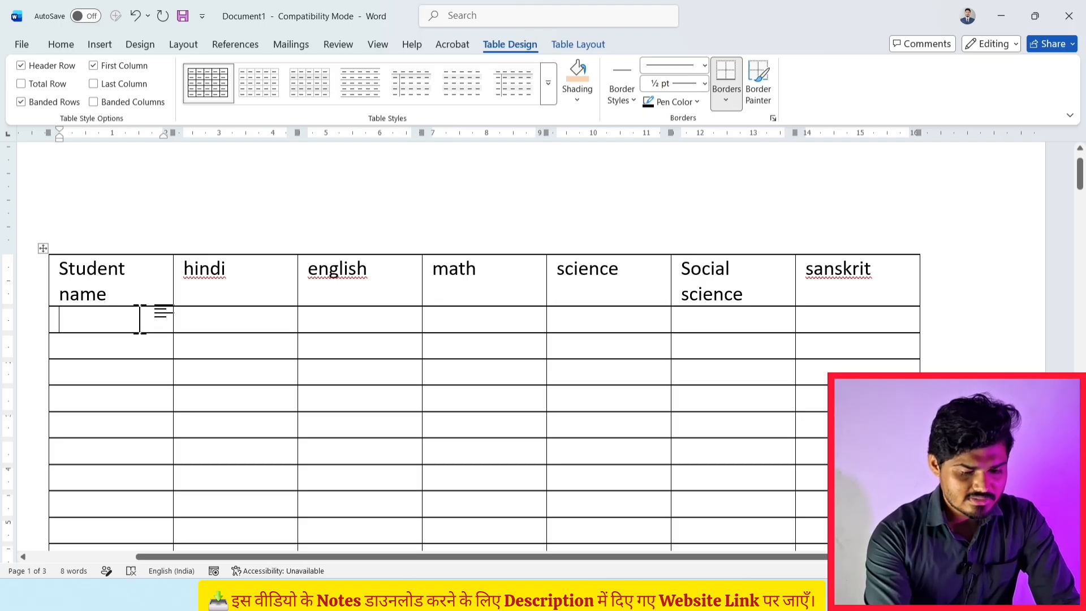
pyautogui.write('sonu')
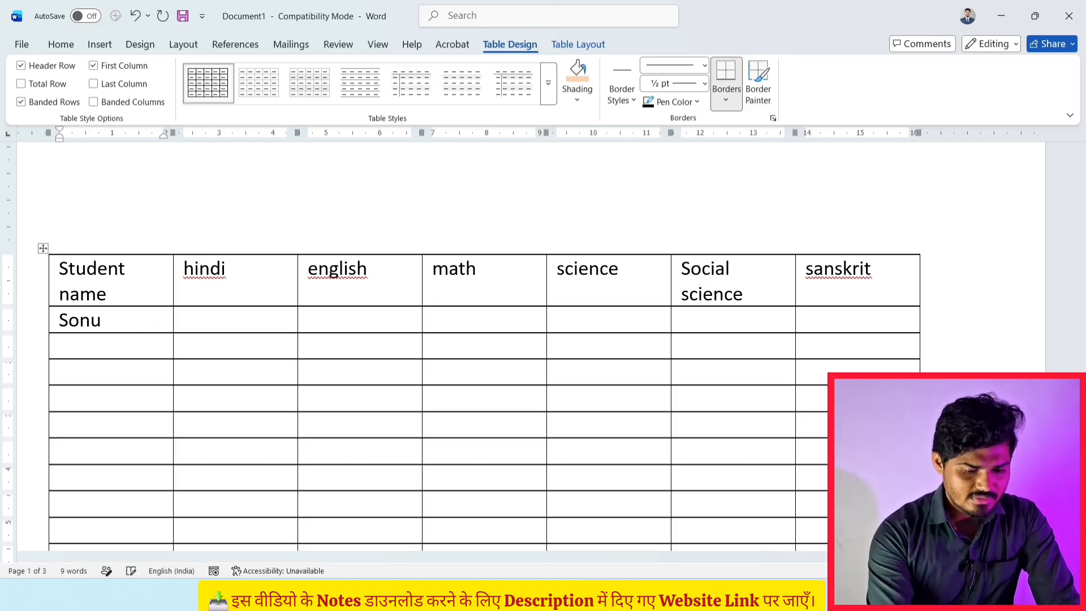
pyautogui.write(' monu')
pyautogui.press('Down')
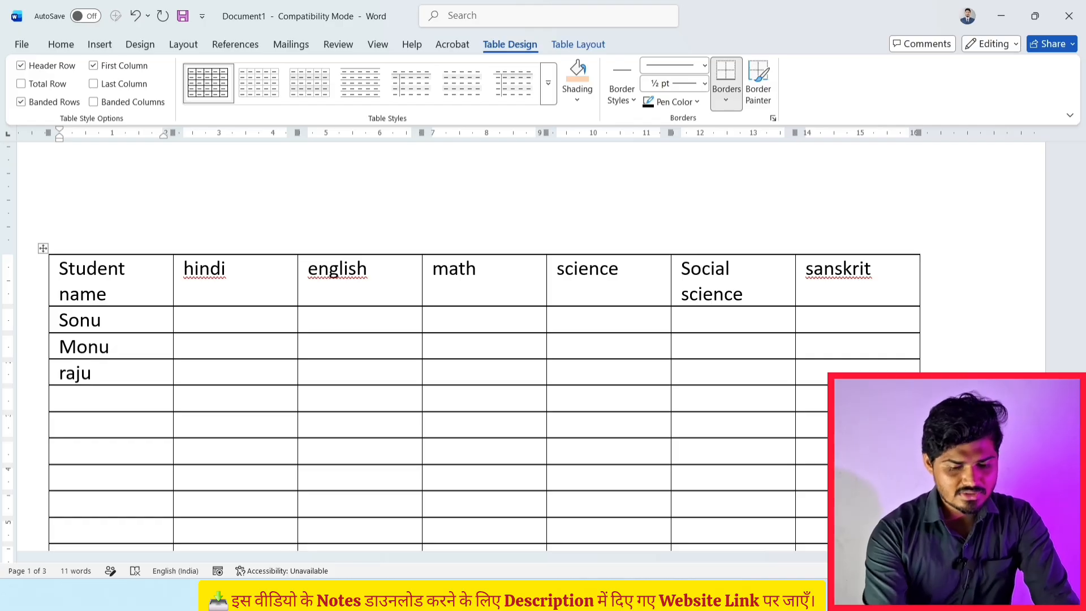
pyautogui.write('raju')
pyautogui.press('Tab')
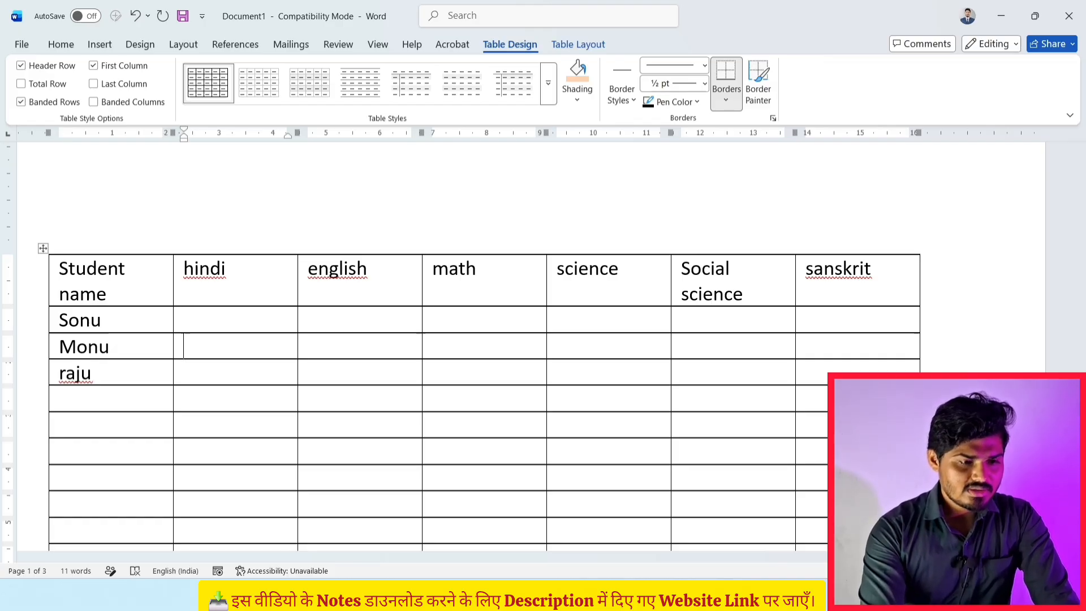
# - Fill the first student's row with the marks 45, 85, 69, 58, 25 and 36, from hindi to sanskrit
pyautogui.write('4')
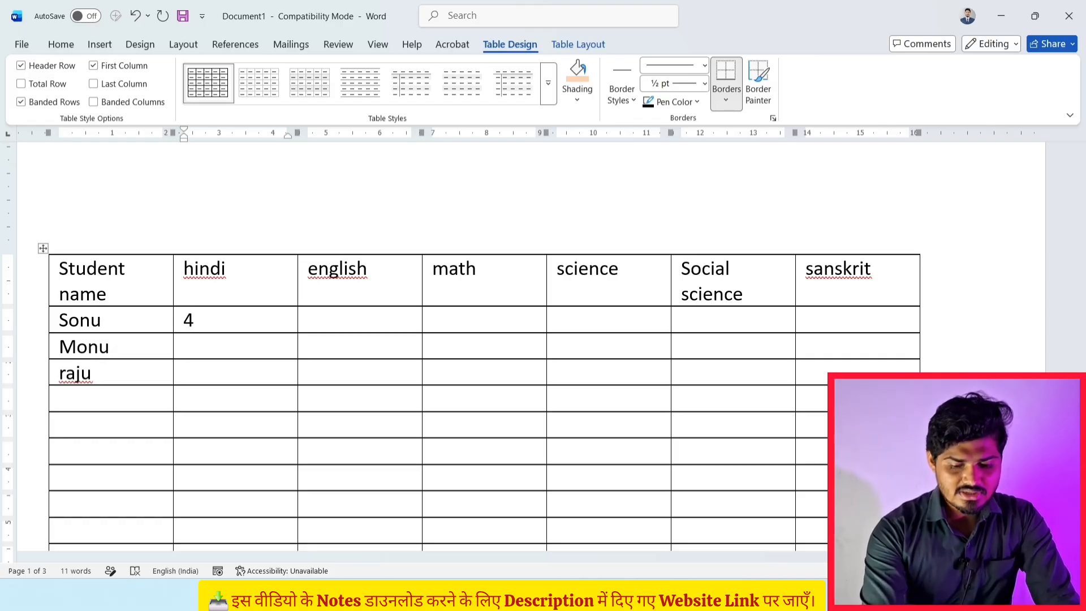
pyautogui.write('5')
pyautogui.press('Tab')
pyautogui.write('85')
pyautogui.press('Tab')
pyautogui.write('69')
pyautogui.press('Tab')
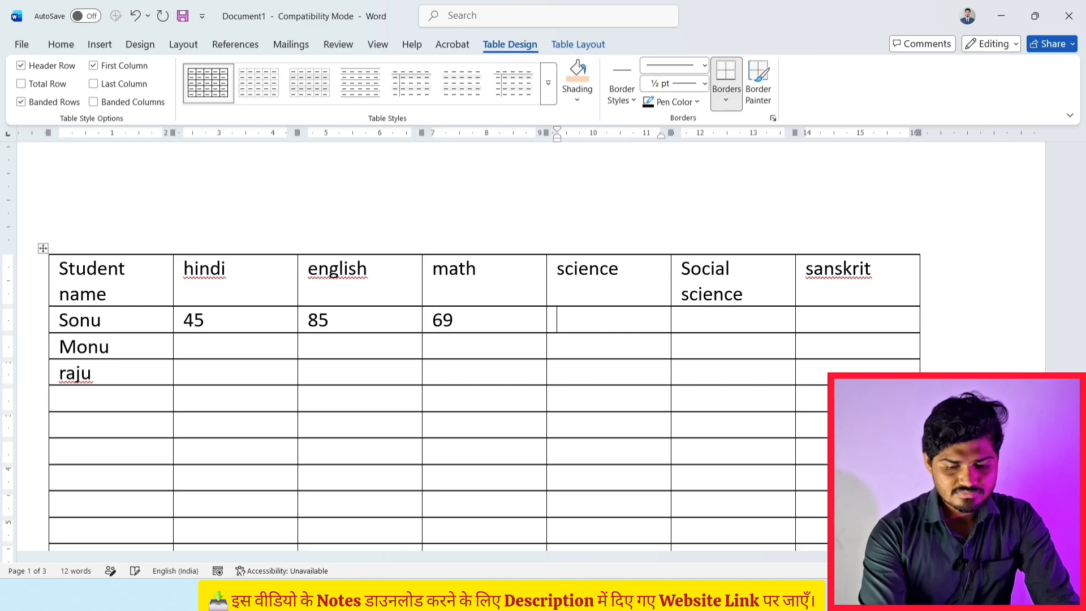
pyautogui.write('58 25')
pyautogui.press('Tab')
pyautogui.write('3')
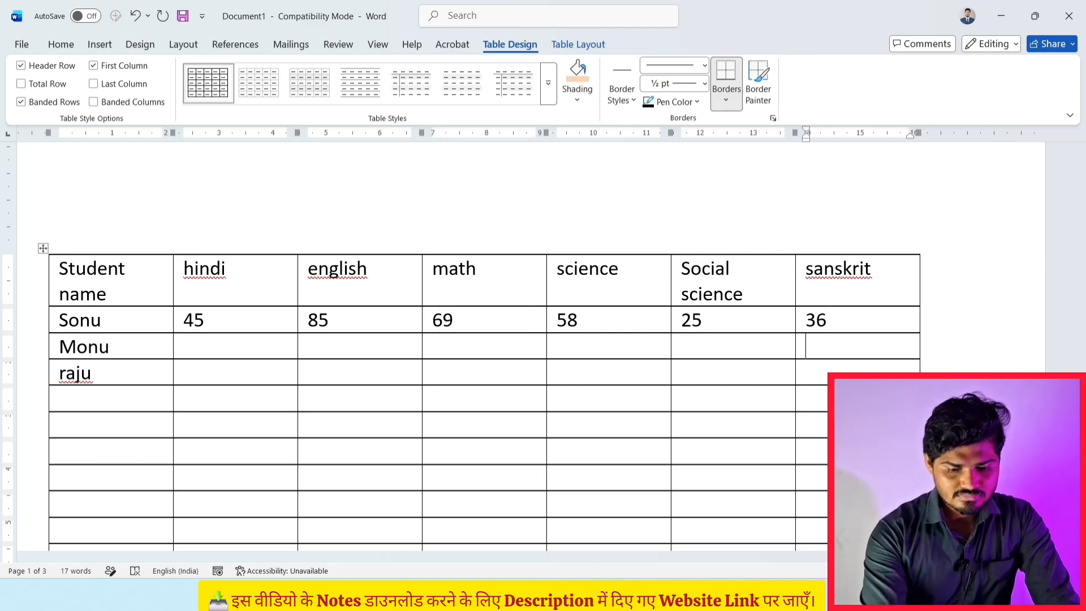
# - Fill the second student's row with the marks 12, 45, 63, 58, 47 and 4, from hindi to sanskrit
pyautogui.press('Down')
pyautogui.press('Left')
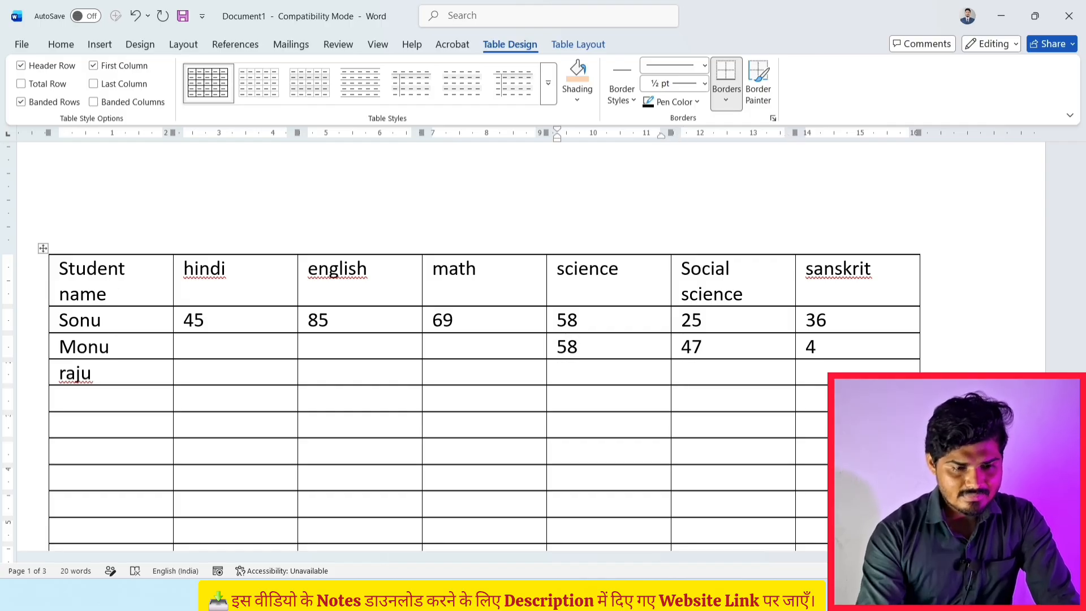
pyautogui.click(206, 342)
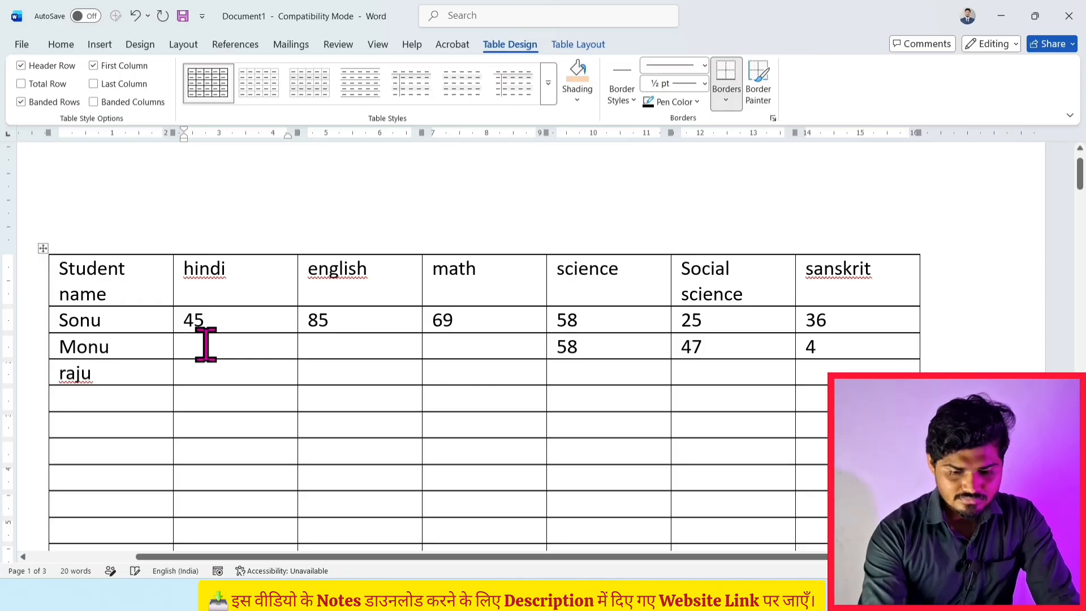
pyautogui.write('12')
pyautogui.press('Tab')
pyautogui.write('45')
pyautogui.press('Tab')
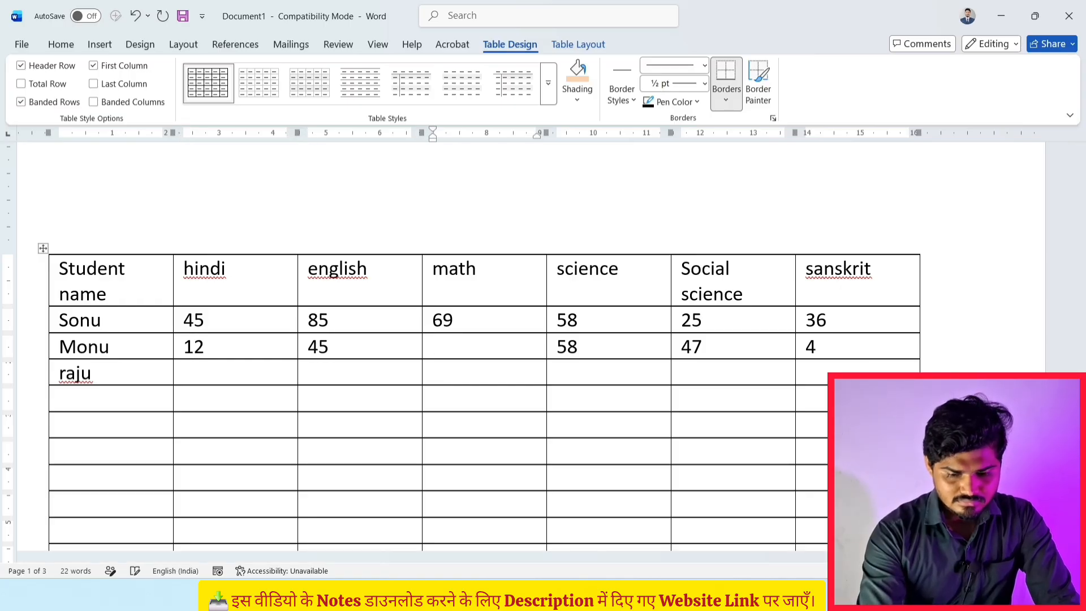
# - Fill the third student's row with the marks 47, 85, 57, 69, 36 and 68, and correct the second student's sanskrit mark to 44
pyautogui.click(198, 370)
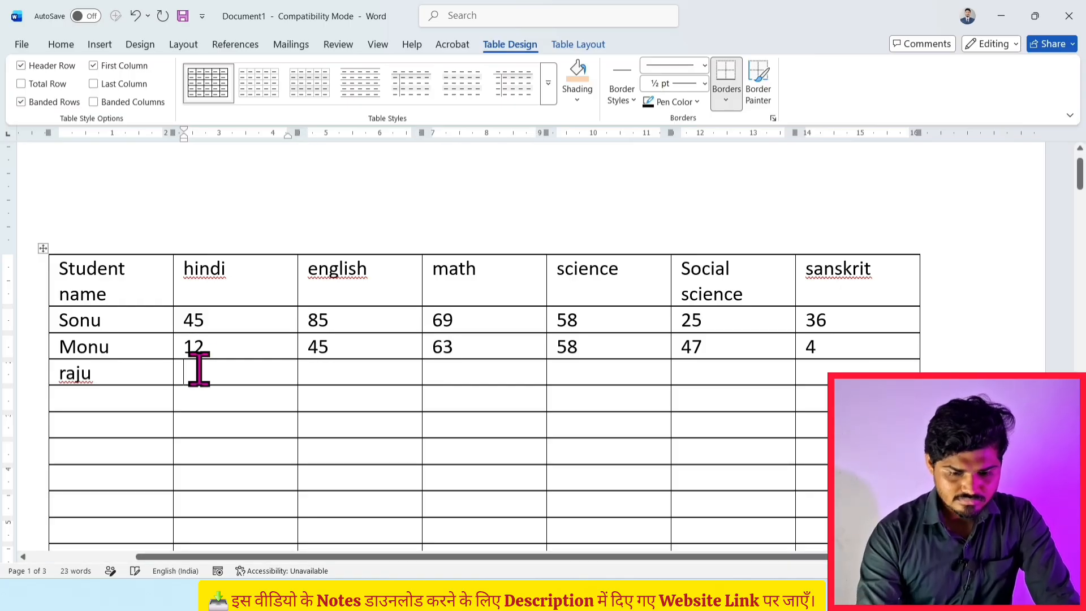
pyautogui.write('47')
pyautogui.press('Tab')
pyautogui.press('Tab')
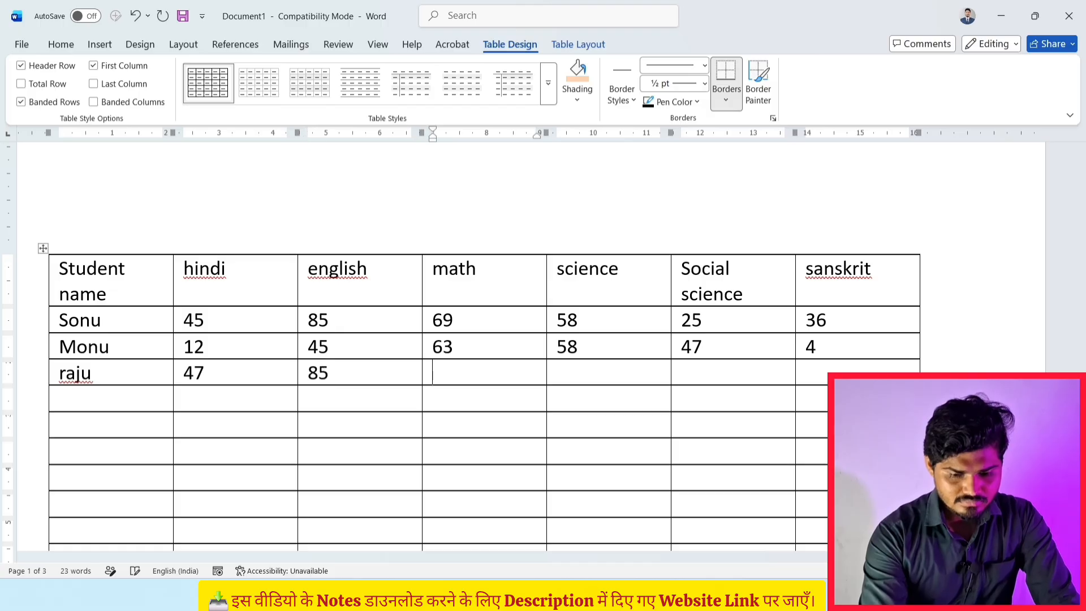
pyautogui.write('57')
pyautogui.press('Tab')
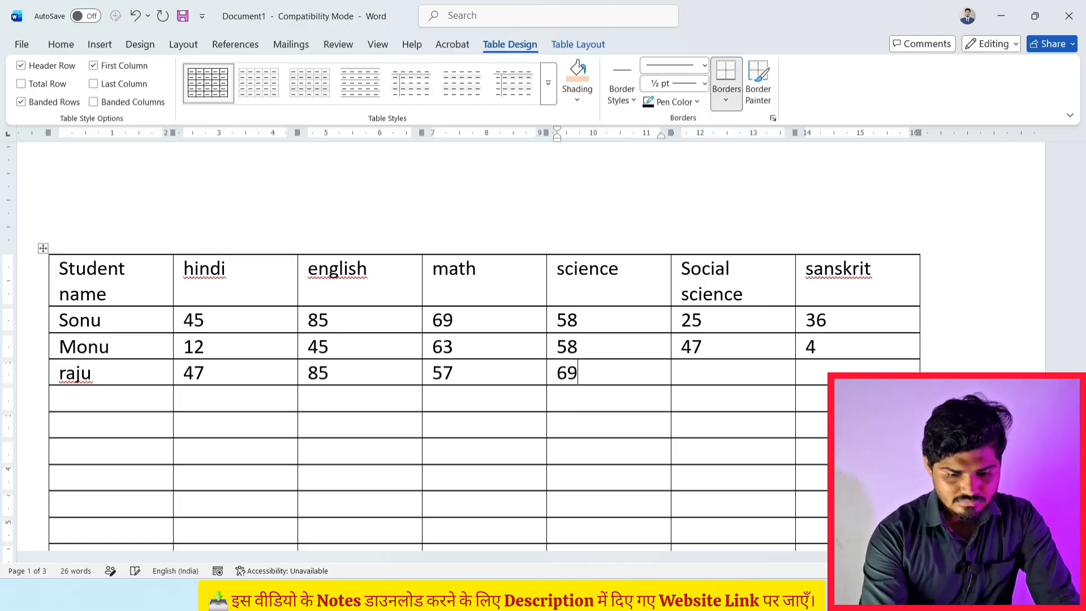
pyautogui.press('Tab')
pyautogui.write('36')
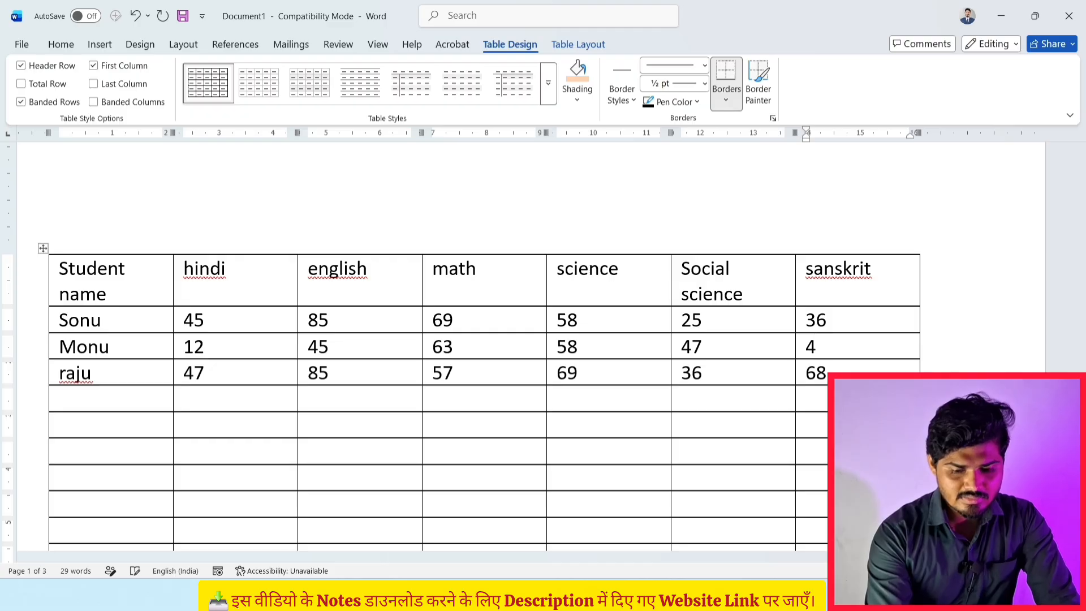
pyautogui.keyDown('ctrl'); pyautogui.scroll(-3, 199, 364); pyautogui.keyUp('ctrl')
pyautogui.scroll(-2, 199, 368)
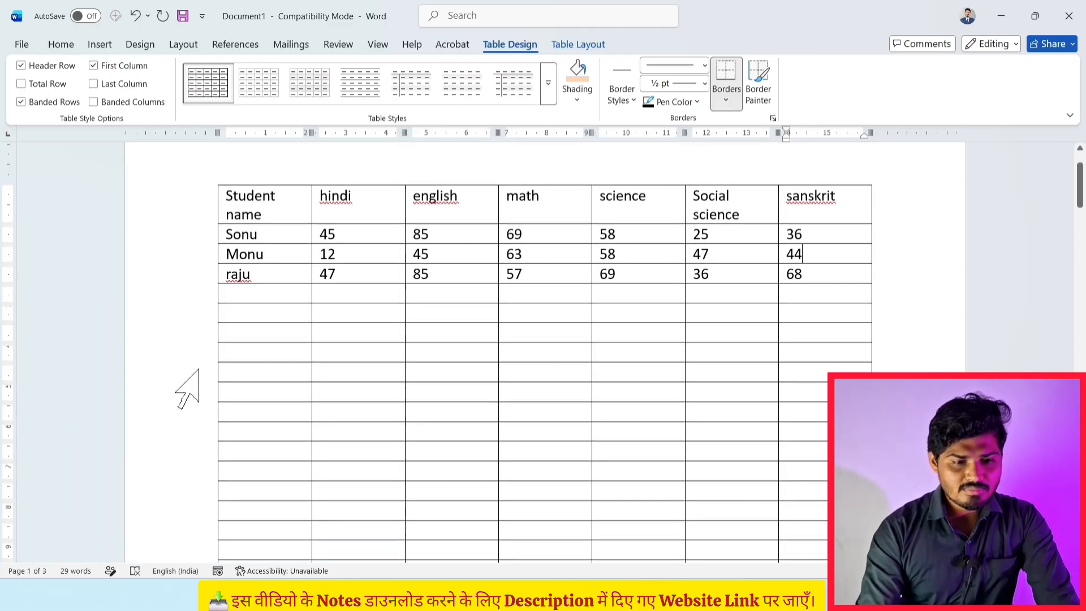
# - Copy the three completed student rows and paste them into the empty rows directly below
pyautogui.moveTo(262, 235); pyautogui.dragTo(810, 277)
pyautogui.hotkey('ctrl', 'c')
pyautogui.click(272, 294)
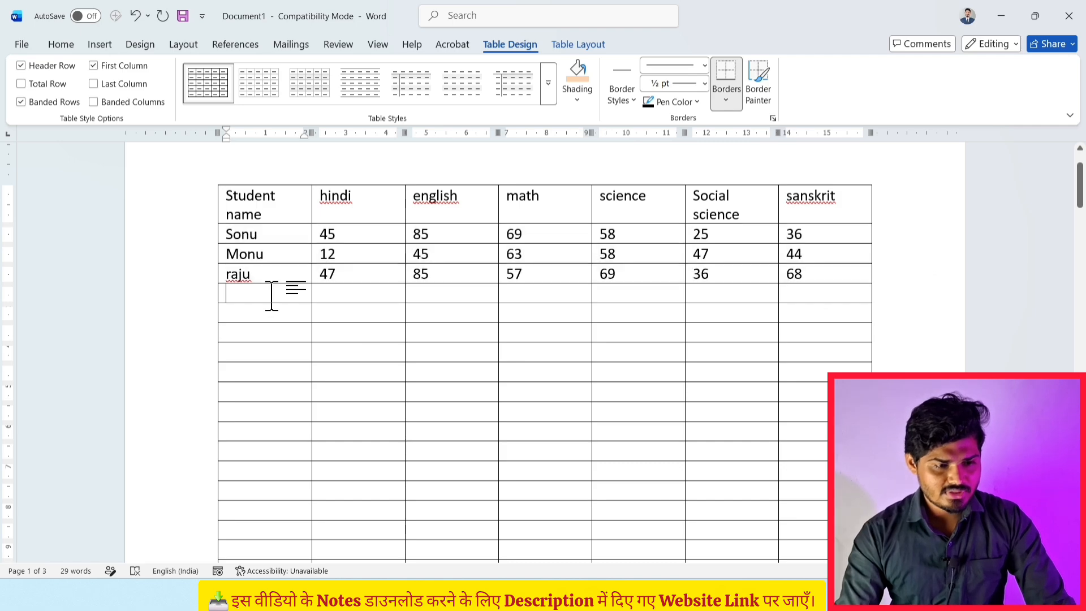
pyautogui.hotkey('ctrl', 'v')
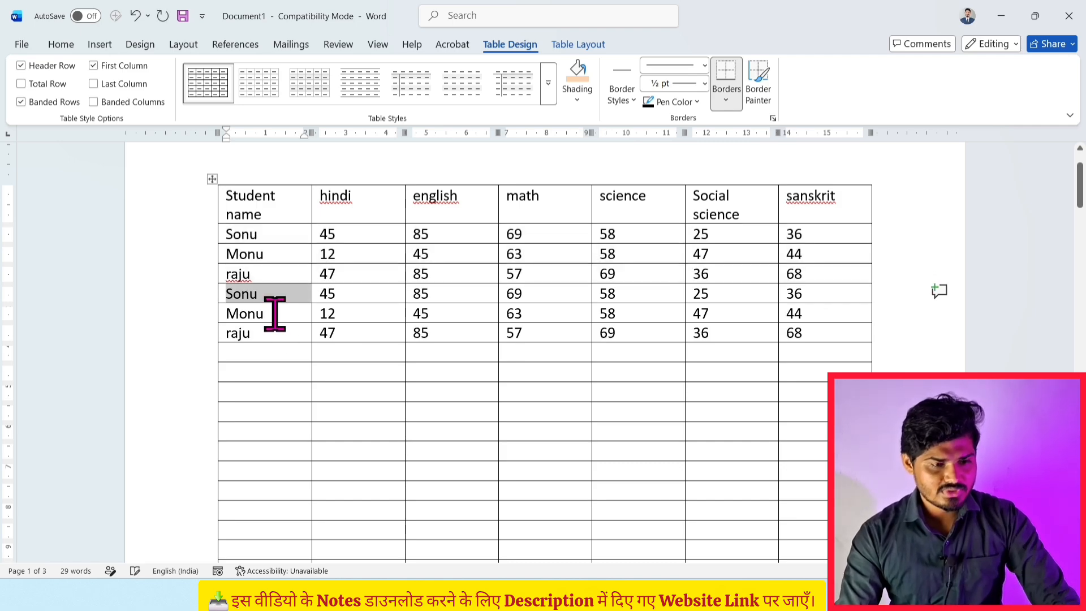
# - Paste the copied student rows three more times, each time starting at the next empty row
pyautogui.click(263, 353)
pyautogui.hotkey('ctrl', 'v')
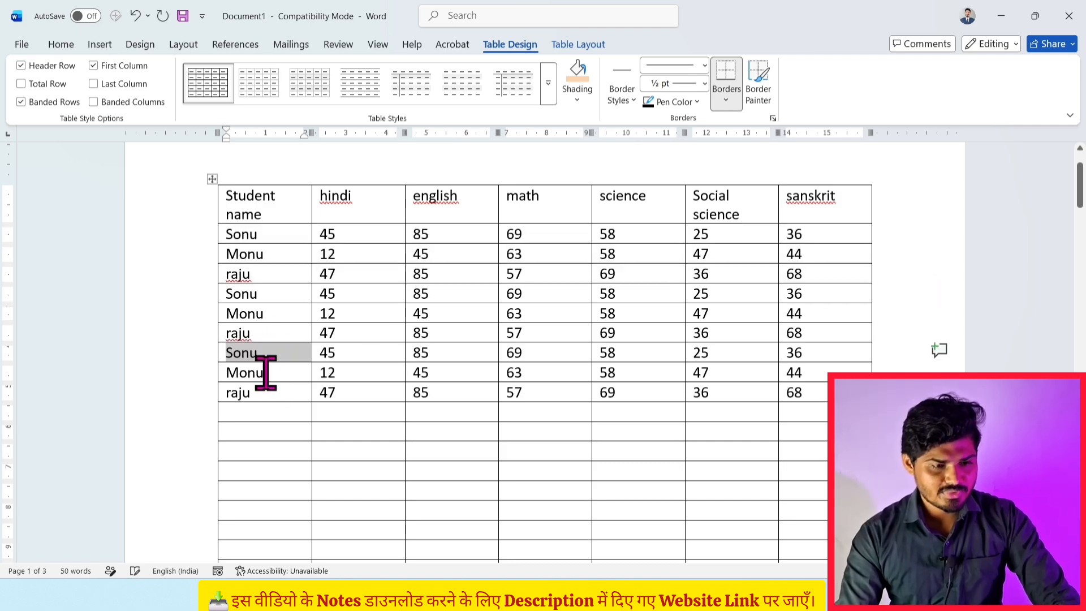
pyautogui.click(266, 413)
pyautogui.hotkey('ctrl', 'v')
pyautogui.scroll(-2, 263, 418)
pyautogui.click(263, 418)
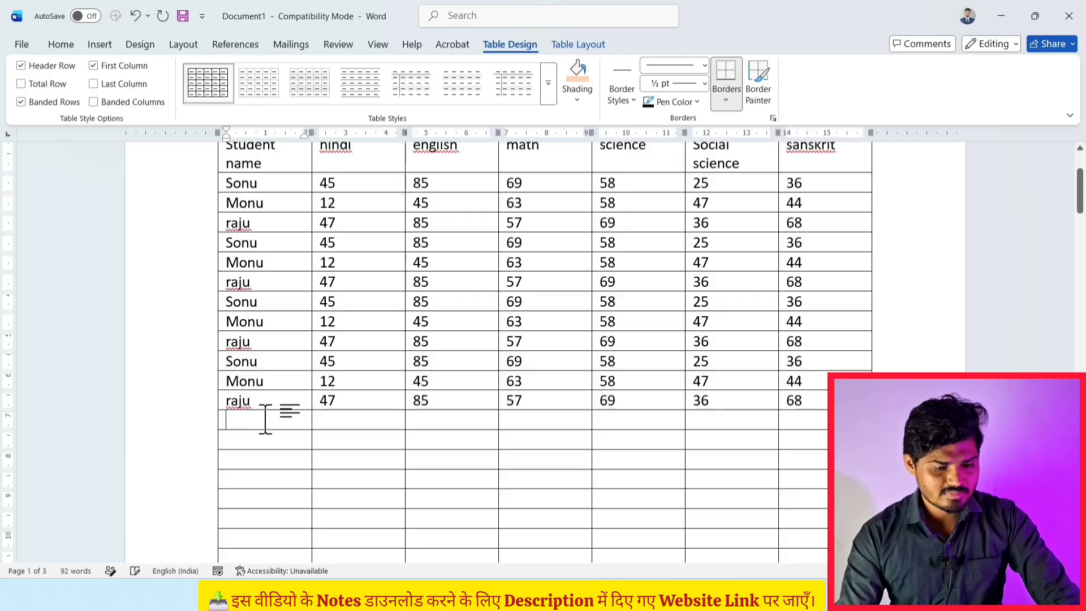
pyautogui.hotkey('ctrl', 'v')
pyautogui.scroll(-4, 263, 422)
# - Select all remaining empty rows to the end of the table and fill them with the copied student rows
pyautogui.click(260, 380)
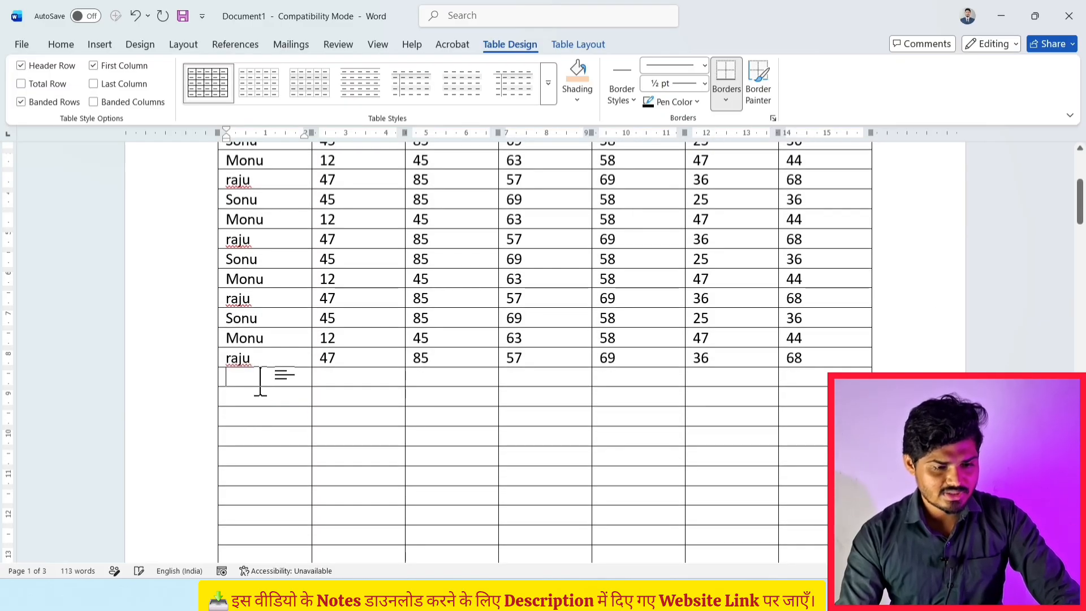
pyautogui.scroll(-4, 260, 378)
pyautogui.moveTo(260, 283); pyautogui.dragTo(799, 397)
pyautogui.hotkey('ctrl', 'v')
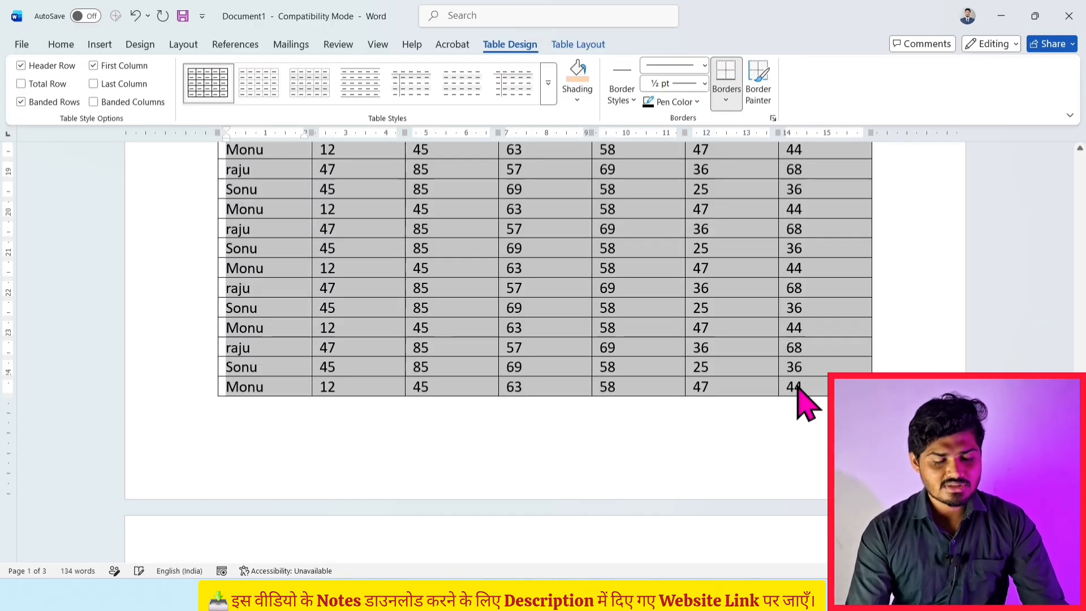
# - Select the header row at the start of the table and apply yellow shading to its cells
pyautogui.scroll(10, 334, 394)
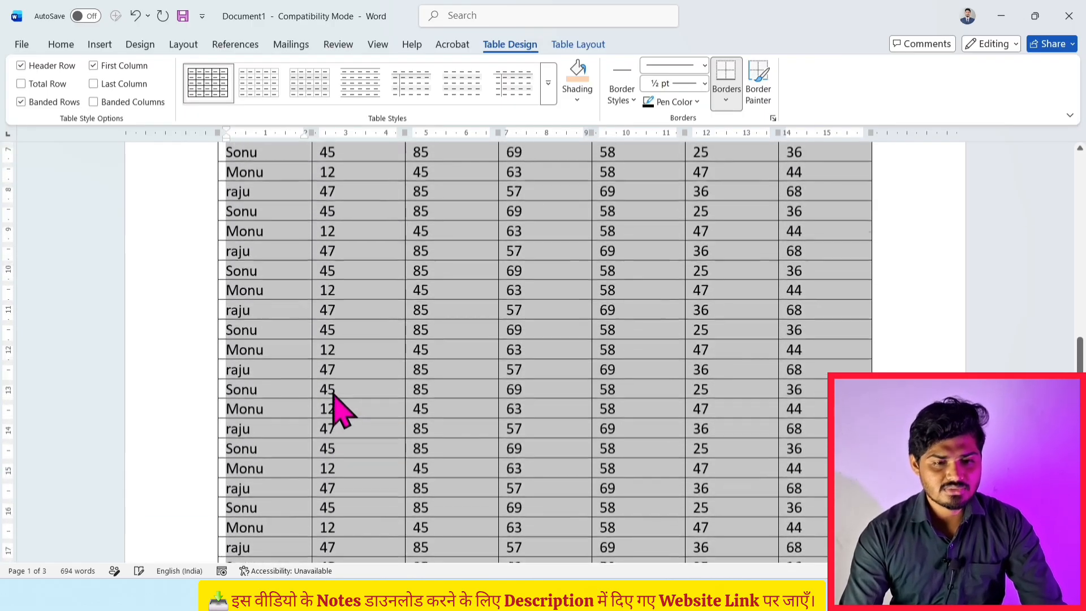
pyautogui.scroll(15, 333, 393)
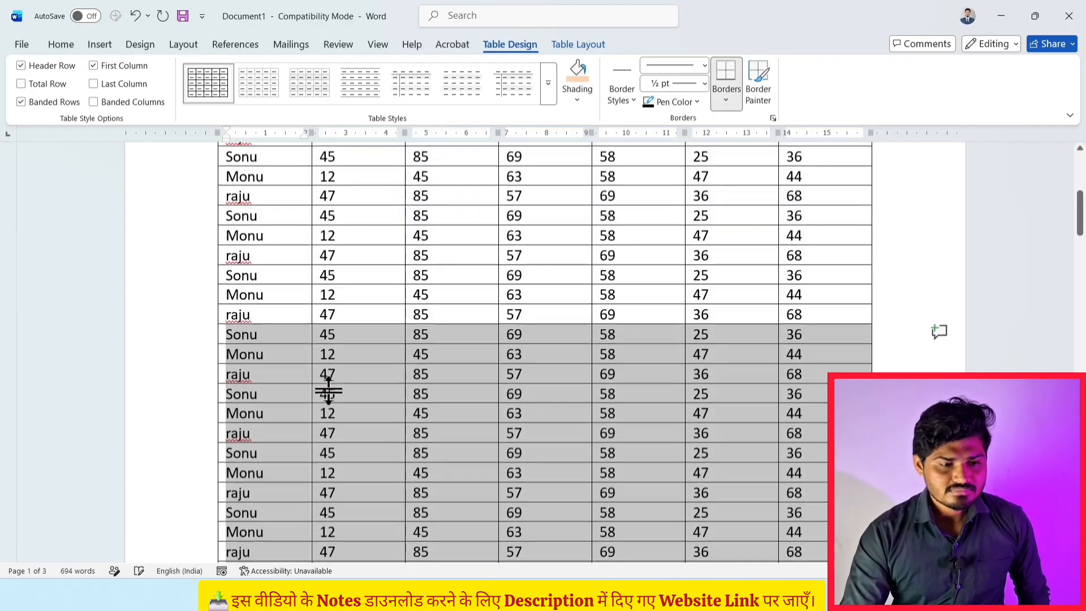
pyautogui.scroll(6, 329, 390)
pyautogui.moveTo(259, 285); pyautogui.dragTo(829, 277)
pyautogui.click(60, 44)
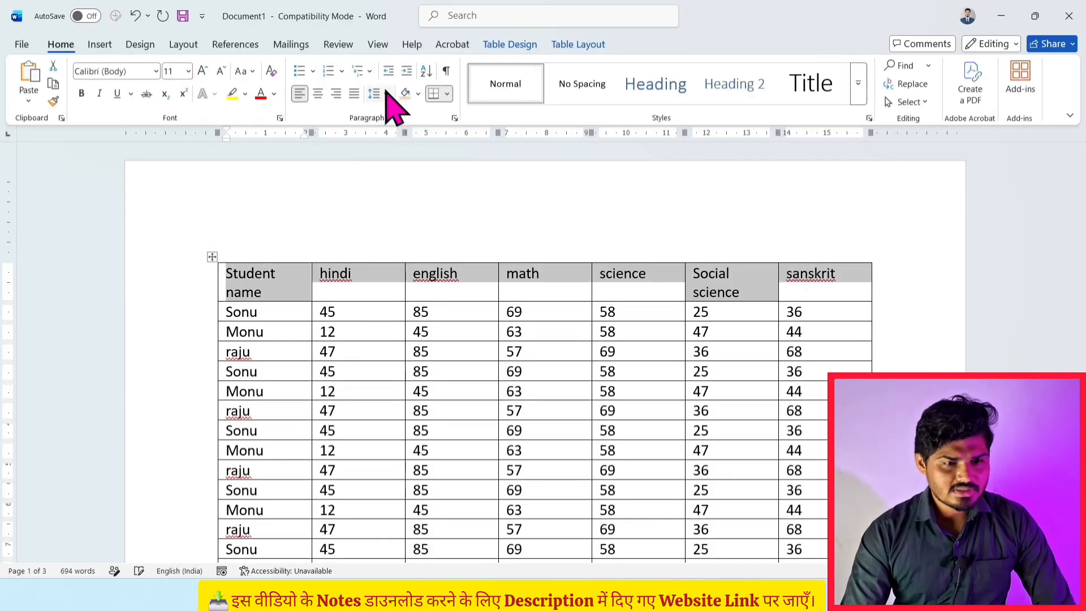
pyautogui.click(512, 45)
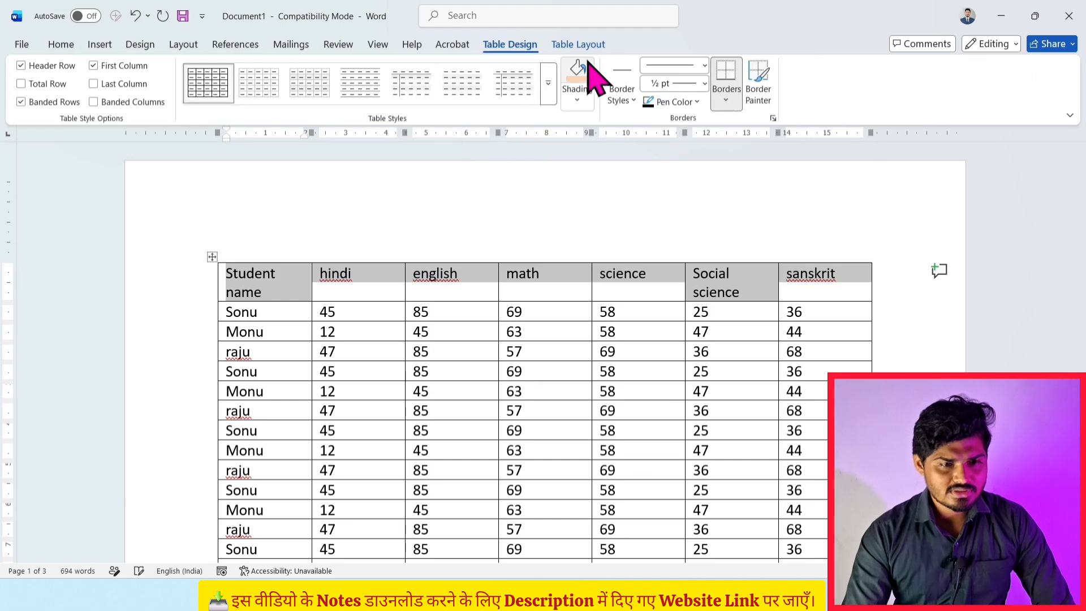
pyautogui.click(592, 93)
pyautogui.click(630, 315)
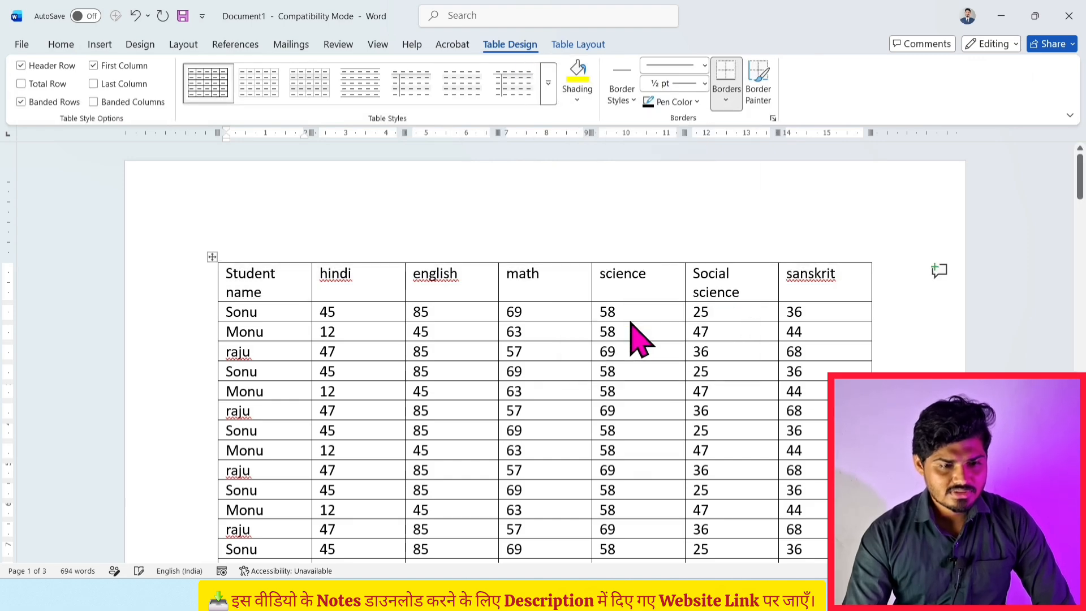
# - Make the selected header row's text bold and red, and centre it within its cells
pyautogui.click(60, 44)
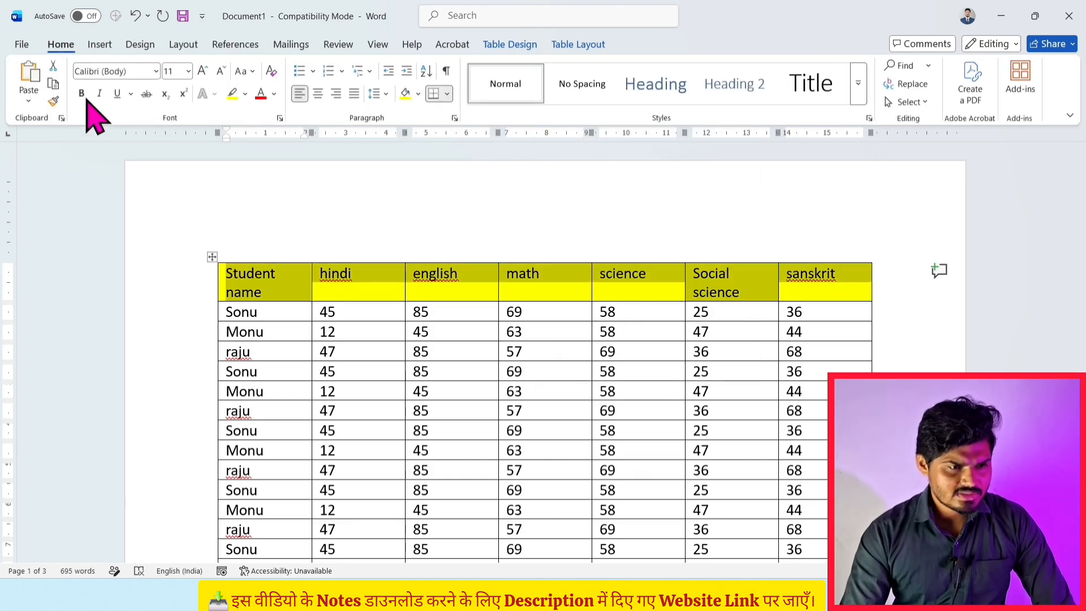
pyautogui.click(80, 93)
pyautogui.click(261, 94)
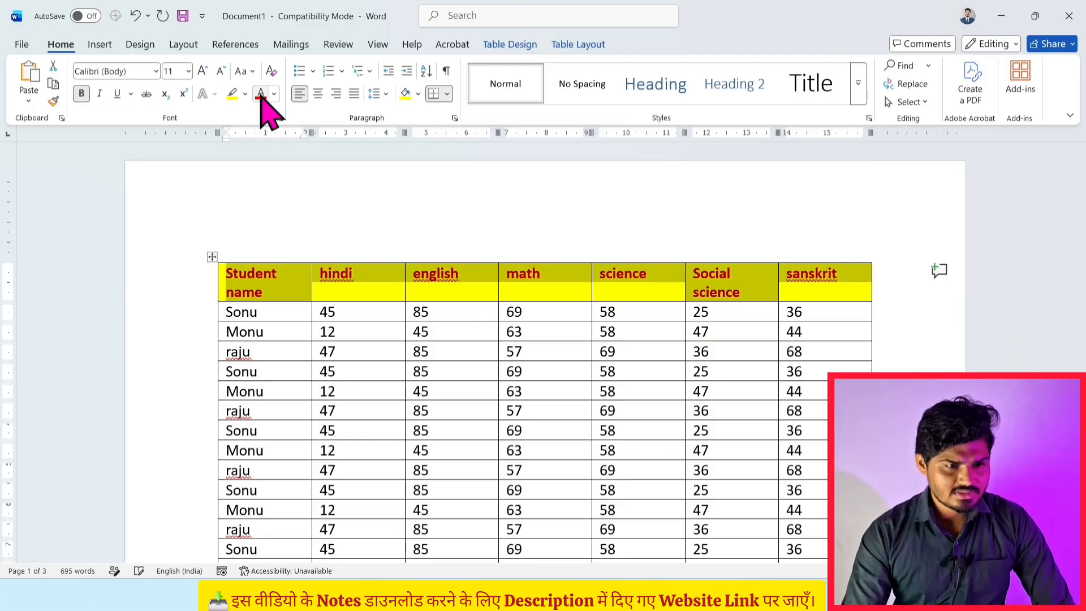
pyautogui.click(317, 93)
pyautogui.click(481, 313)
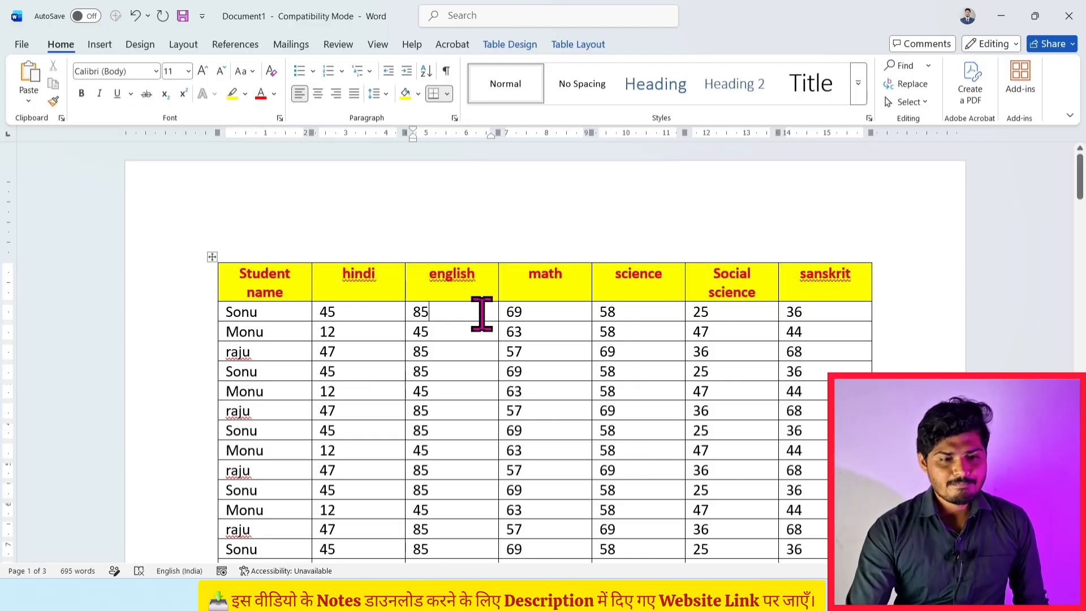
# - Examine how the marks table continues across its pages and what stands above the rows on the second page
pyautogui.keyDown('ctrl'); pyautogui.scroll(3, 481, 312); pyautogui.keyUp('ctrl')
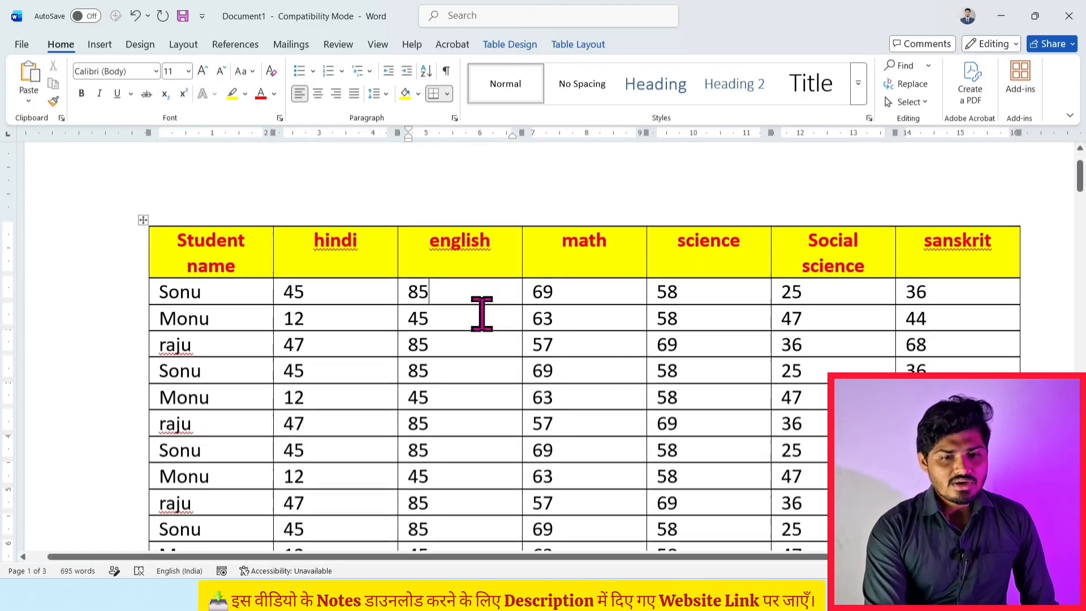
pyautogui.scroll(-15, 481, 313)
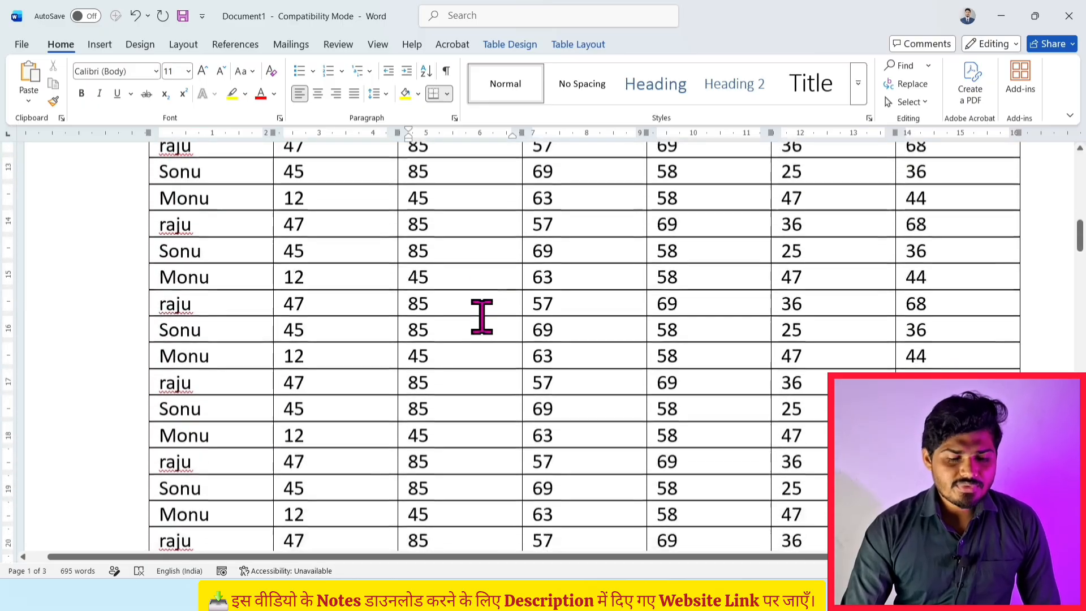
pyautogui.scroll(-5, 490, 324)
pyautogui.scroll(3, 489, 324)
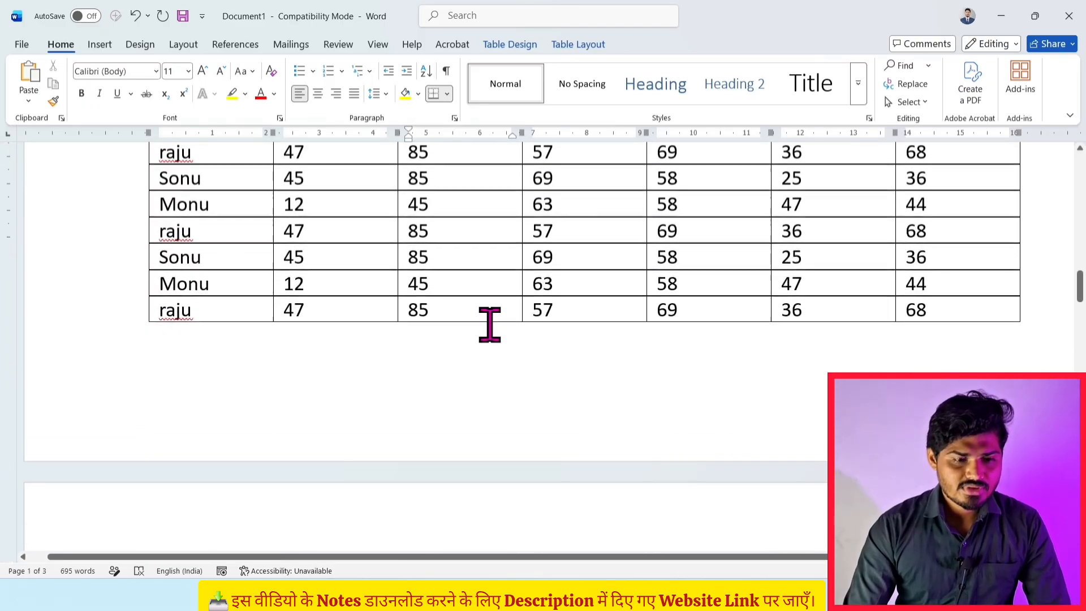
pyautogui.scroll(-5, 490, 324)
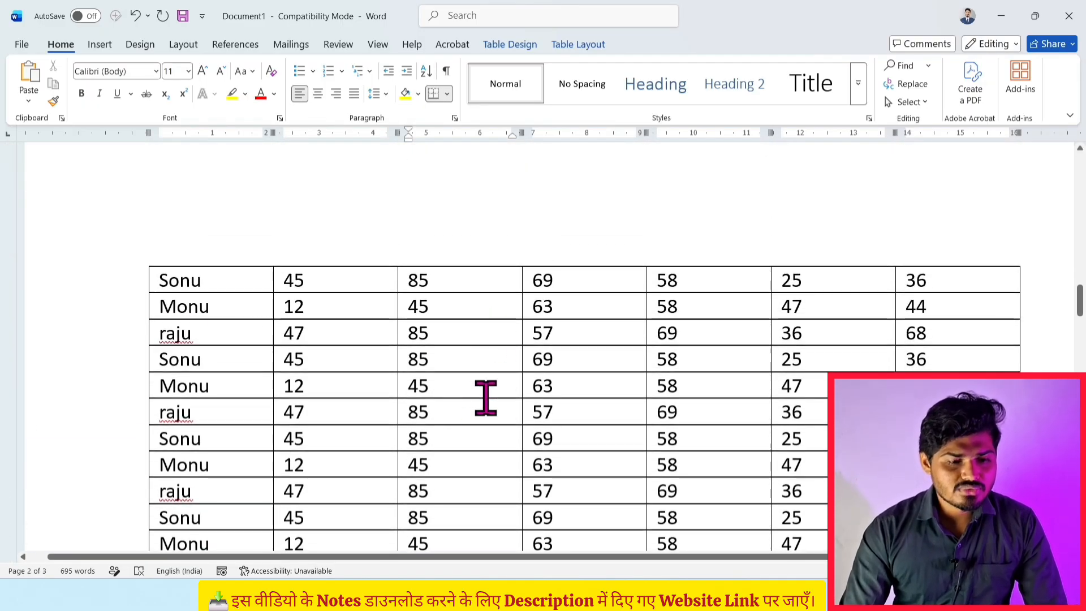
pyautogui.moveTo(557, 385); pyautogui.dragTo(567, 437)
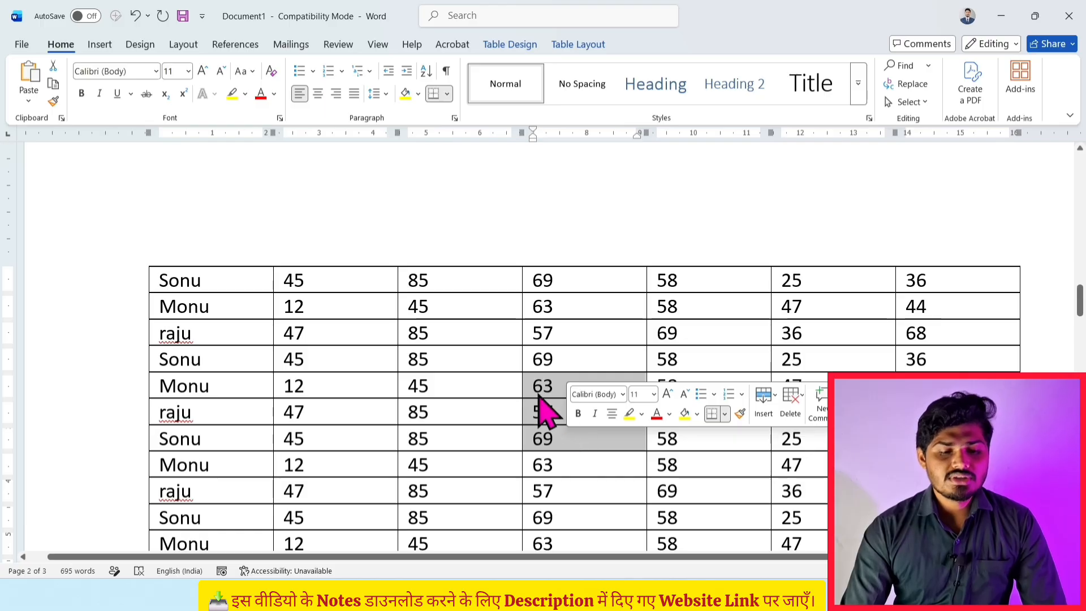
pyautogui.click(551, 412)
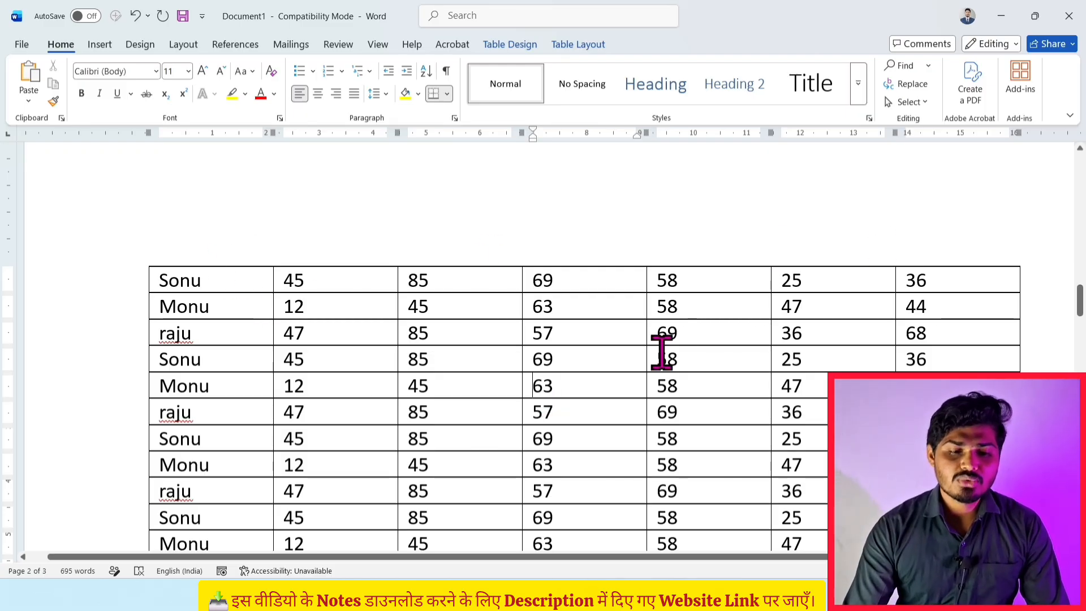
pyautogui.scroll(-3, 661, 351)
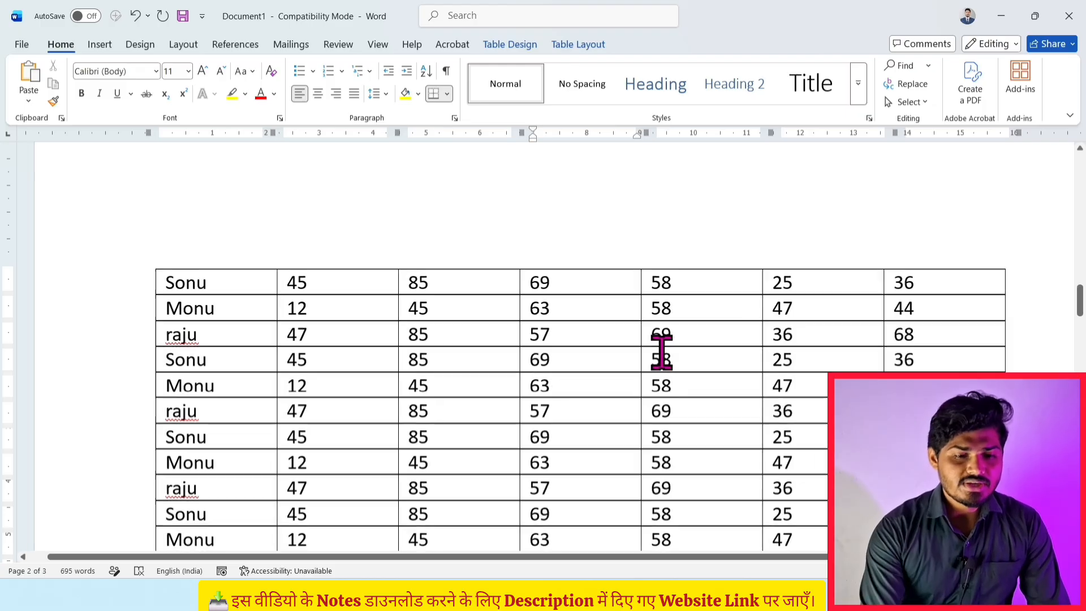
pyautogui.scroll(-10, 665, 259)
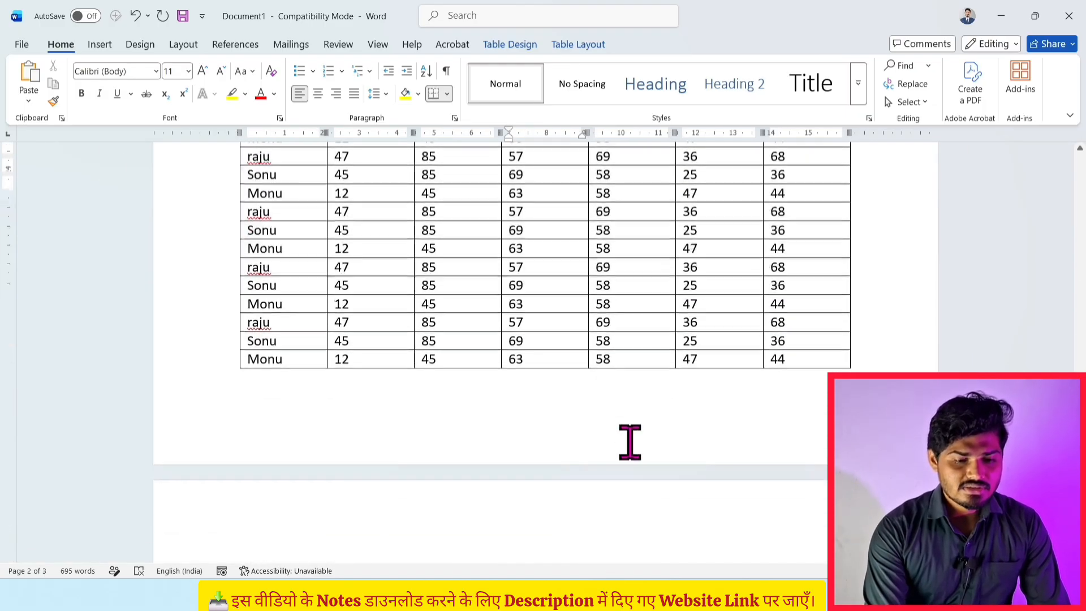
# - Copy the last eight student rows of page 2 and paste them into the empty row starting page 3
pyautogui.scroll(5, 460, 247)
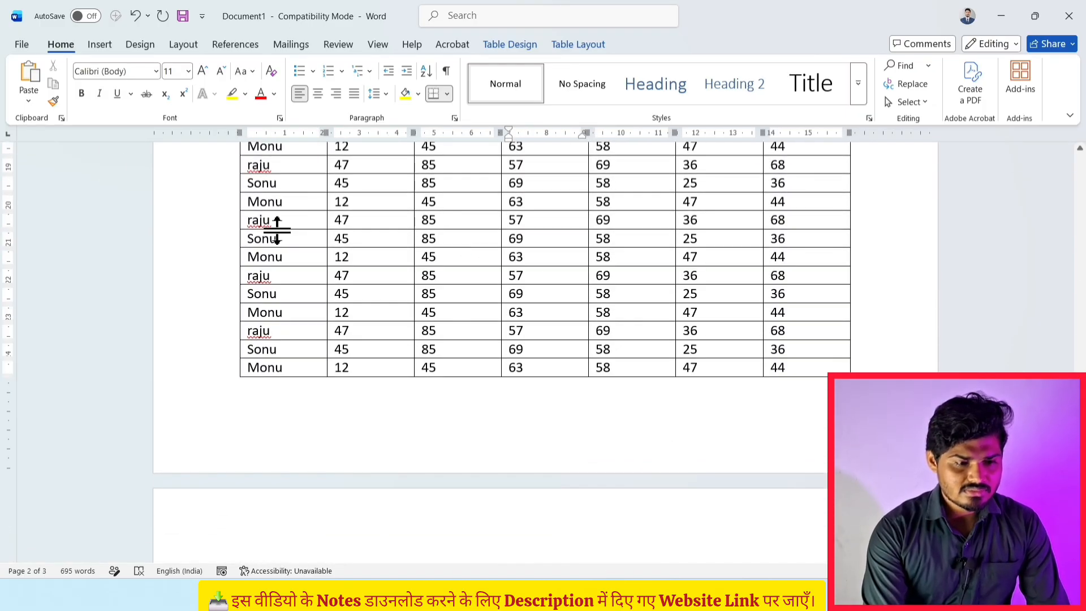
pyautogui.moveTo(279, 240); pyautogui.dragTo(780, 362)
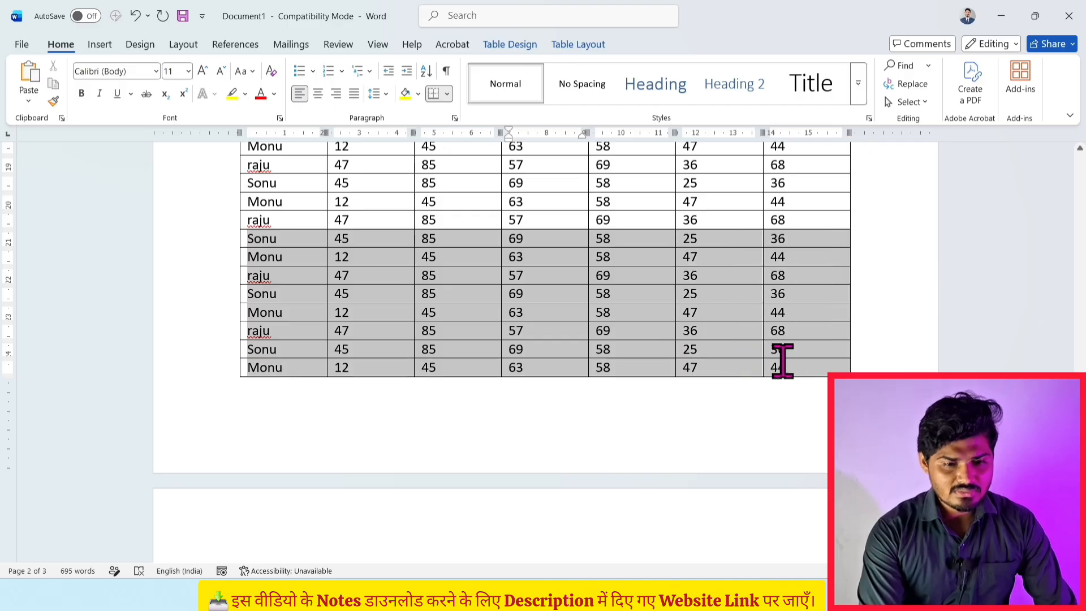
pyautogui.press('BackSpace')
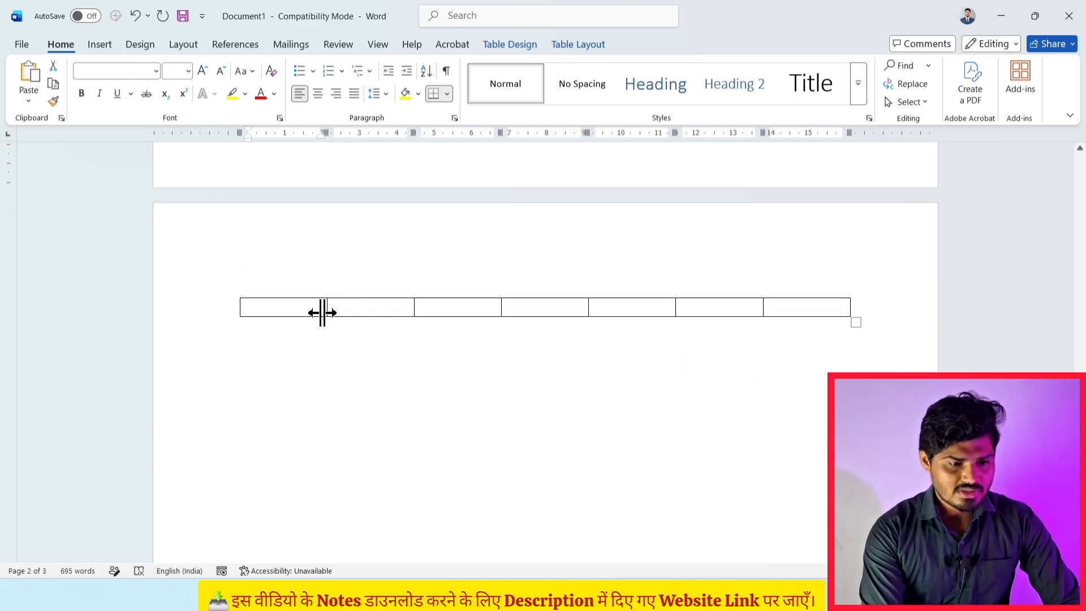
pyautogui.hotkey('ctrl', 'z')
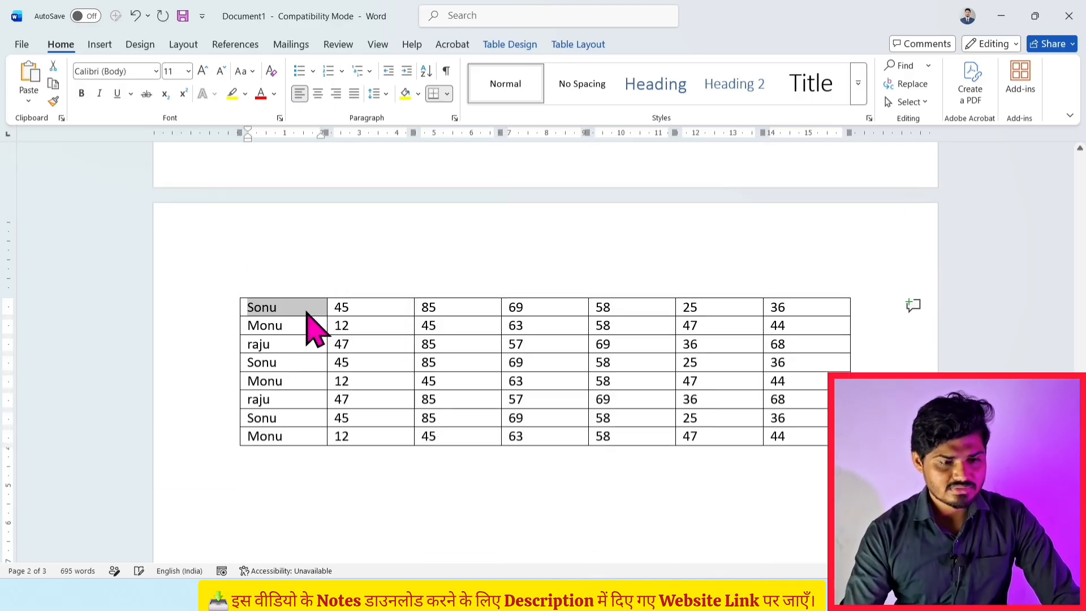
pyautogui.hotkey('ctrl', 'v')
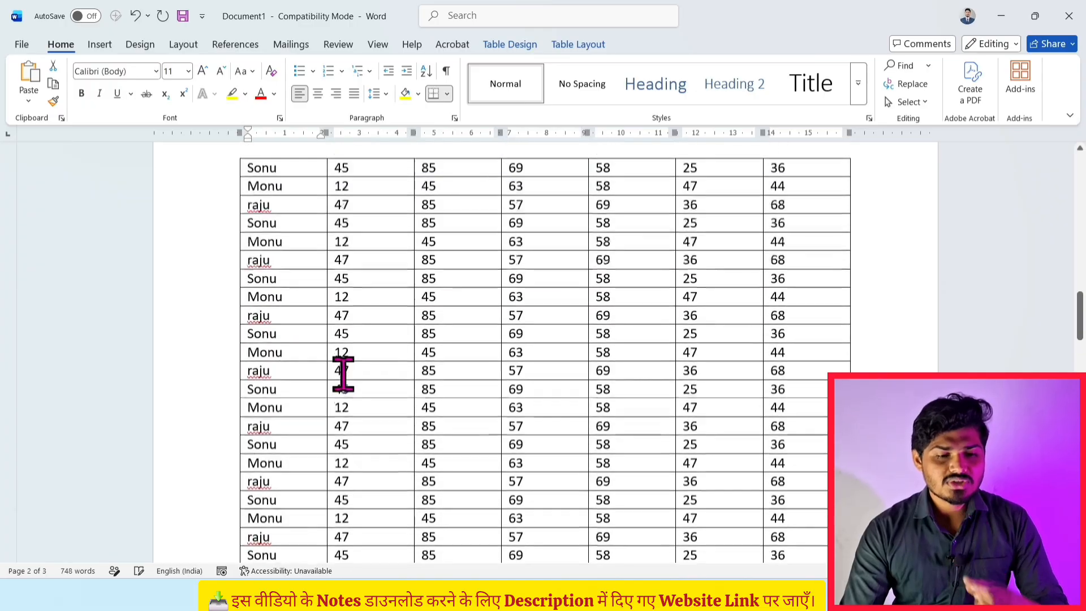
# - Set the yellow header row of the marks table to repeat on every page with Repeat Header Rows
pyautogui.scroll(10, 343, 373)
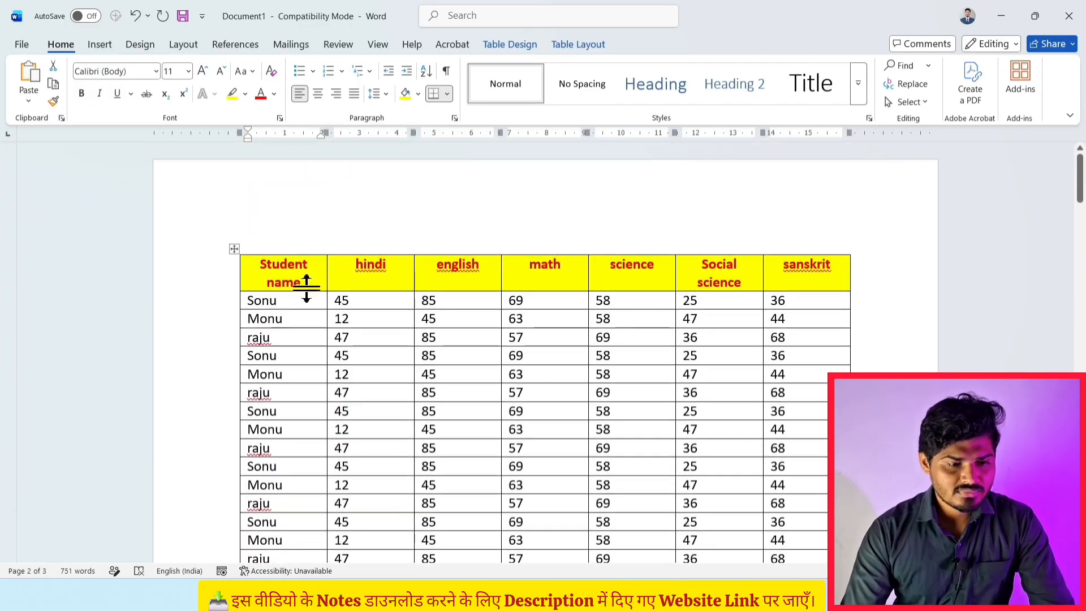
pyautogui.click(301, 280)
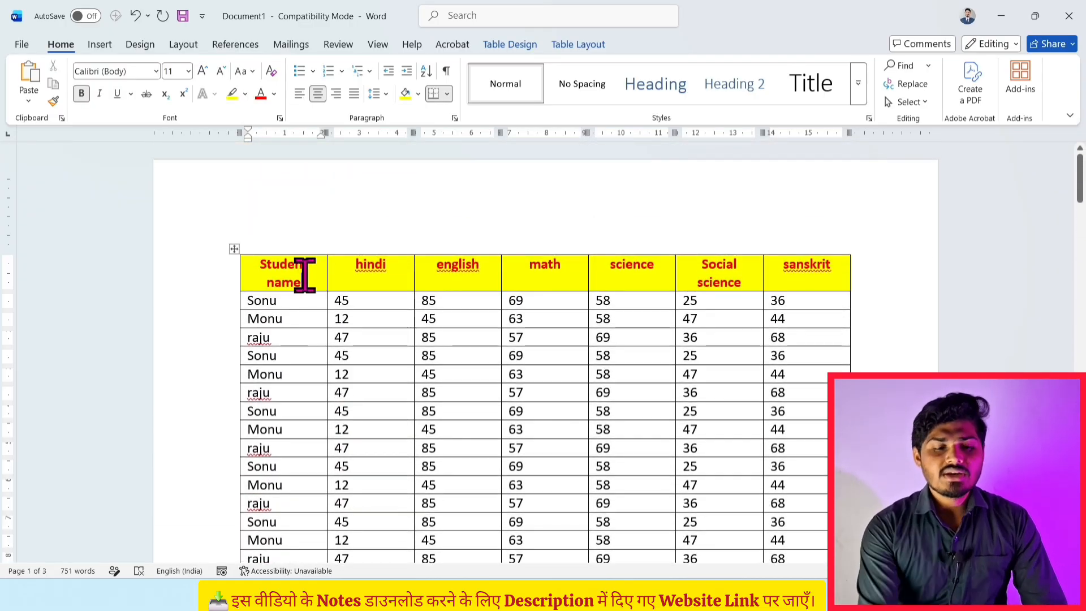
pyautogui.scroll(3, 304, 275)
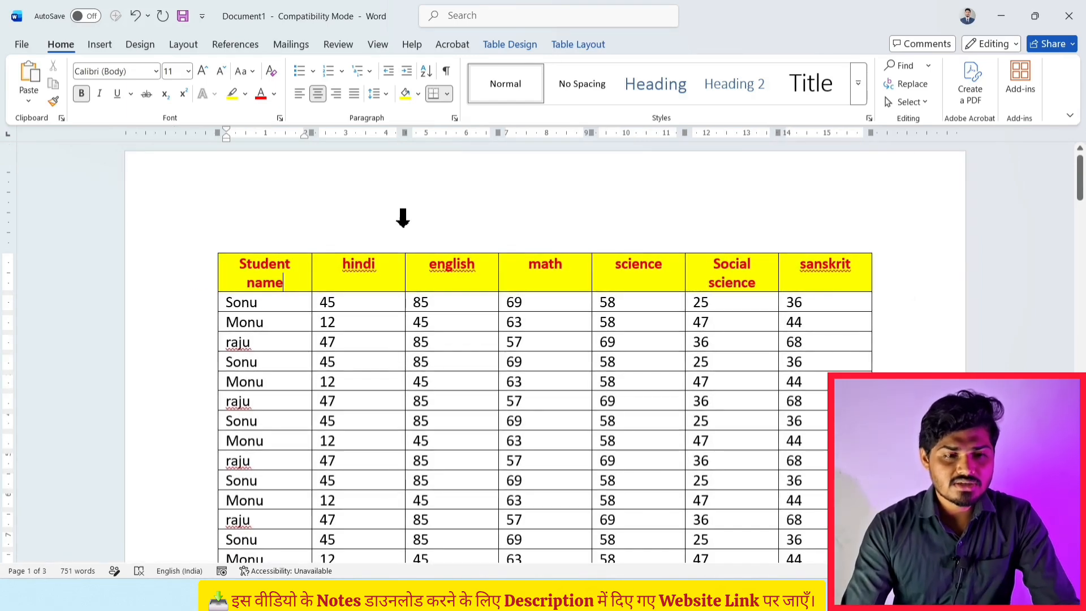
pyautogui.click(578, 44)
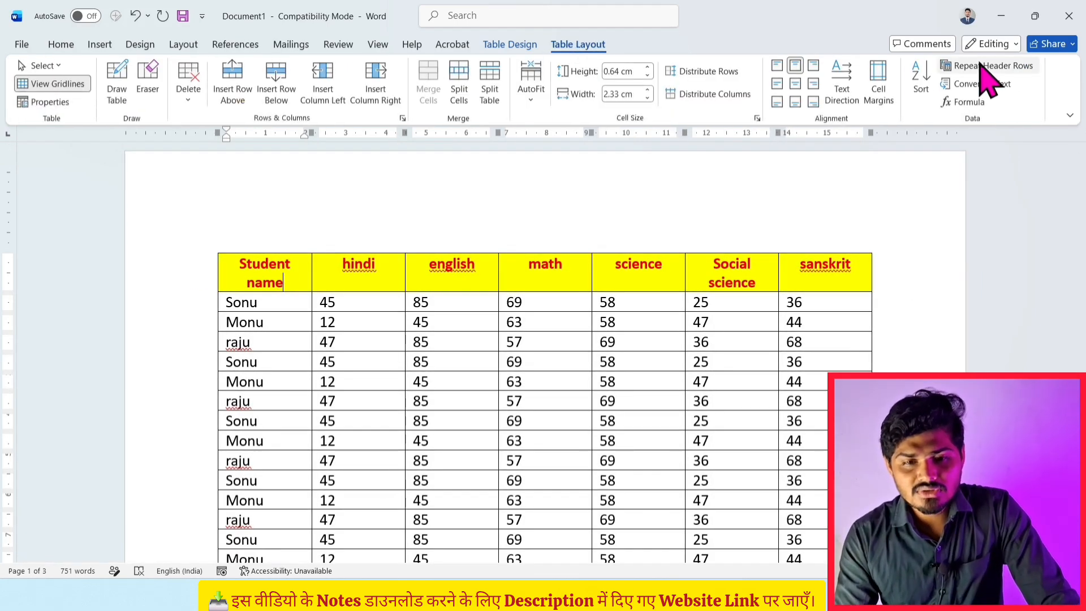
pyautogui.click(1005, 66)
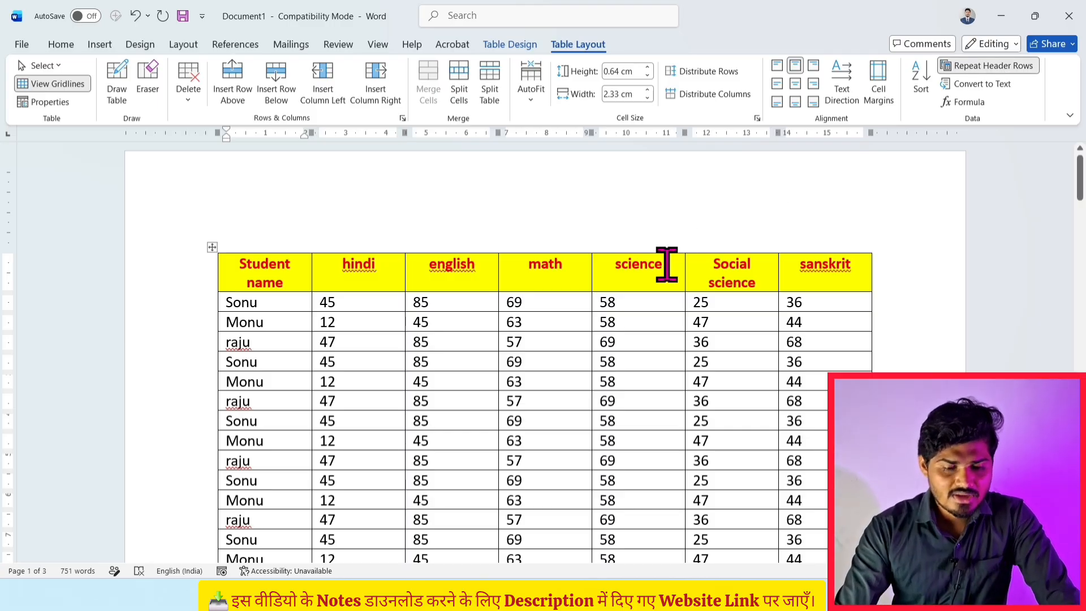
# - Check the start of the table on the second and third pages for the repeated header row
pyautogui.scroll(-5, 674, 264)
pyautogui.scroll(8, 674, 264)
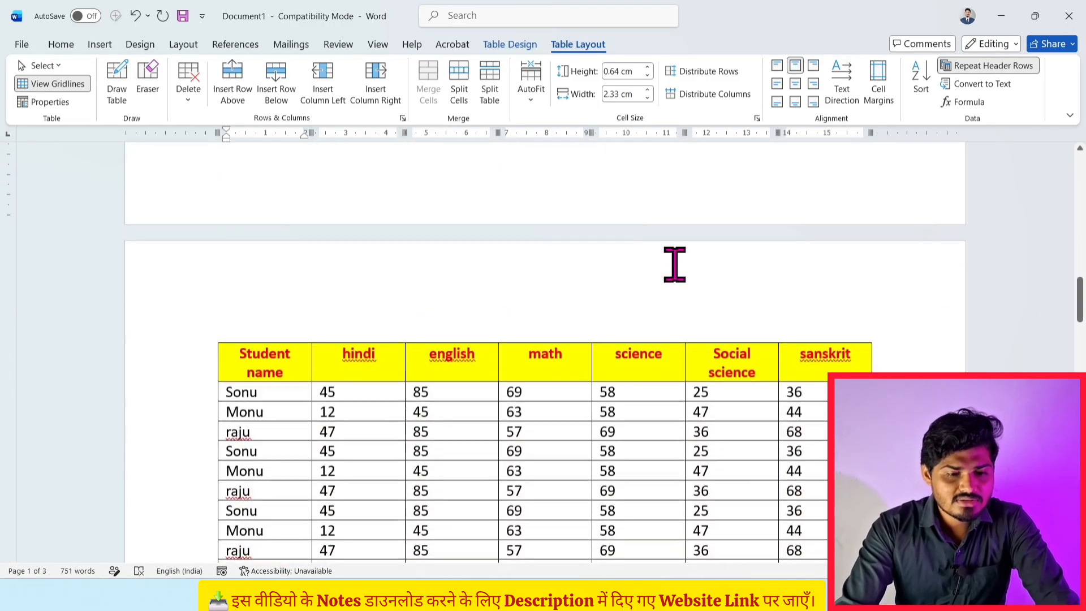
pyautogui.scroll(-2, 685, 297)
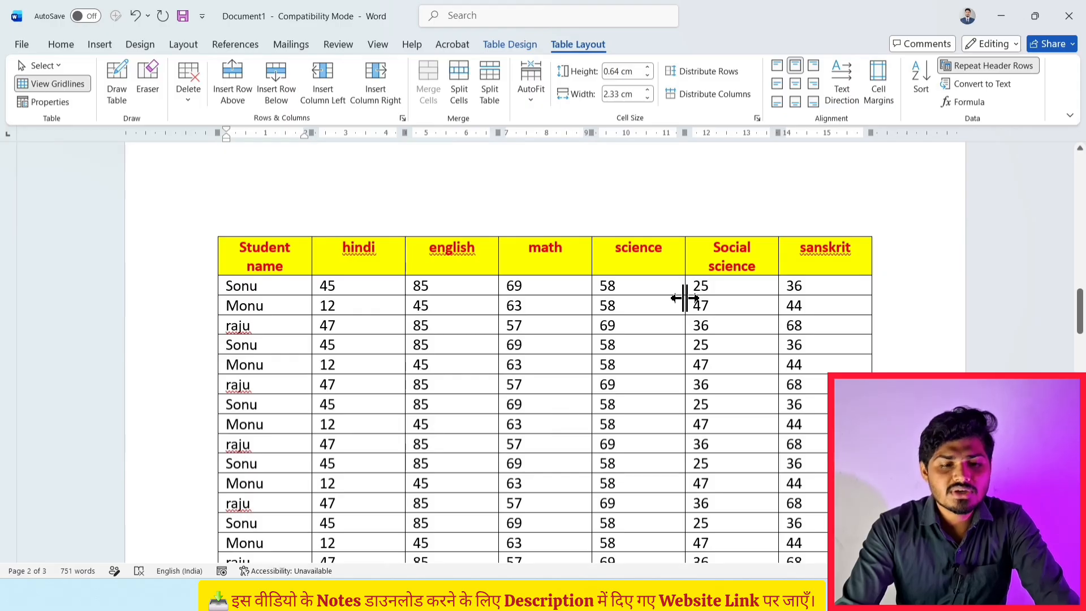
pyautogui.scroll(-1, 685, 296)
pyautogui.moveTo(538, 346); pyautogui.dragTo(547, 401)
pyautogui.click(551, 421)
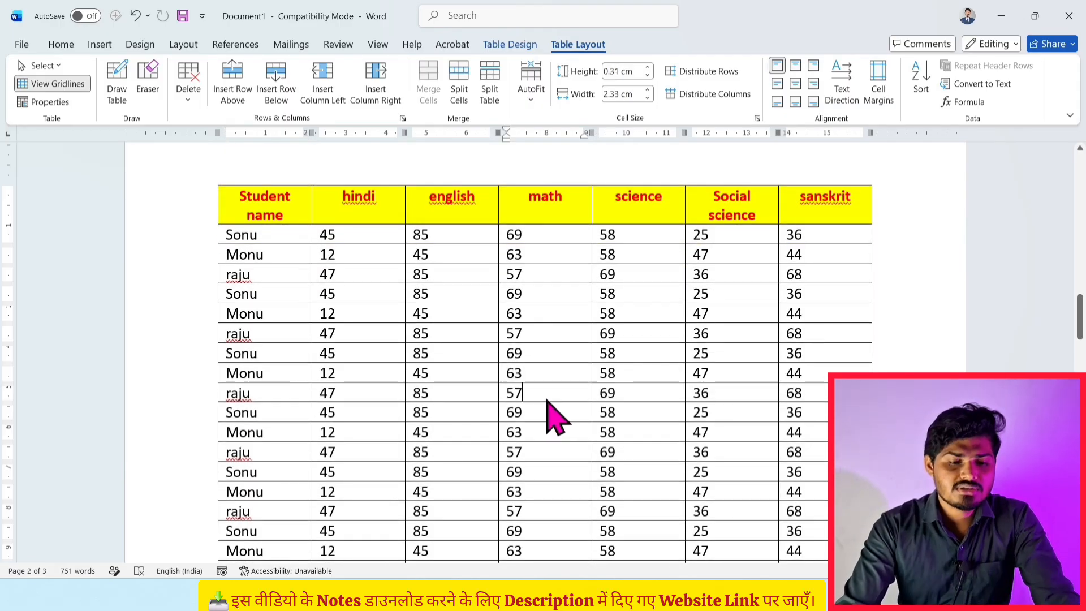
pyautogui.scroll(-10, 656, 339)
pyautogui.scroll(-1, 656, 339)
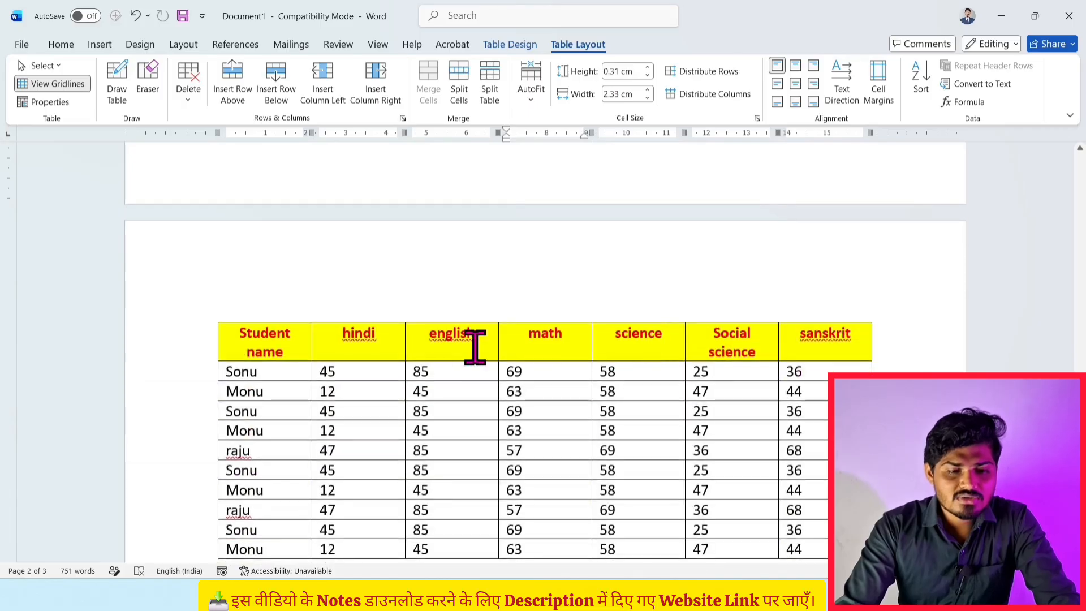
pyautogui.scroll(-10, 665, 317)
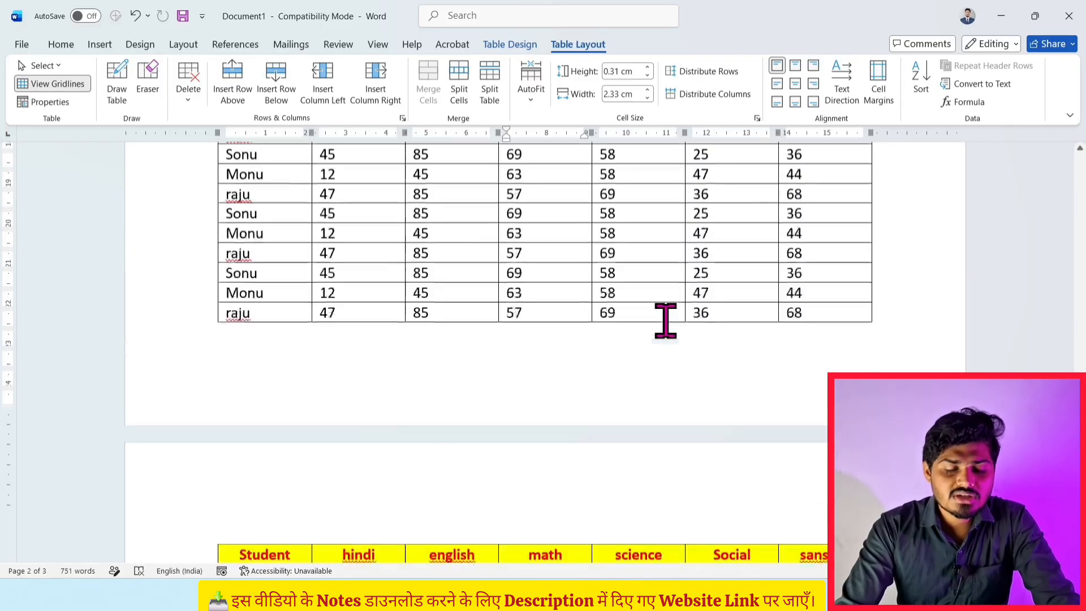
pyautogui.scroll(15, 665, 320)
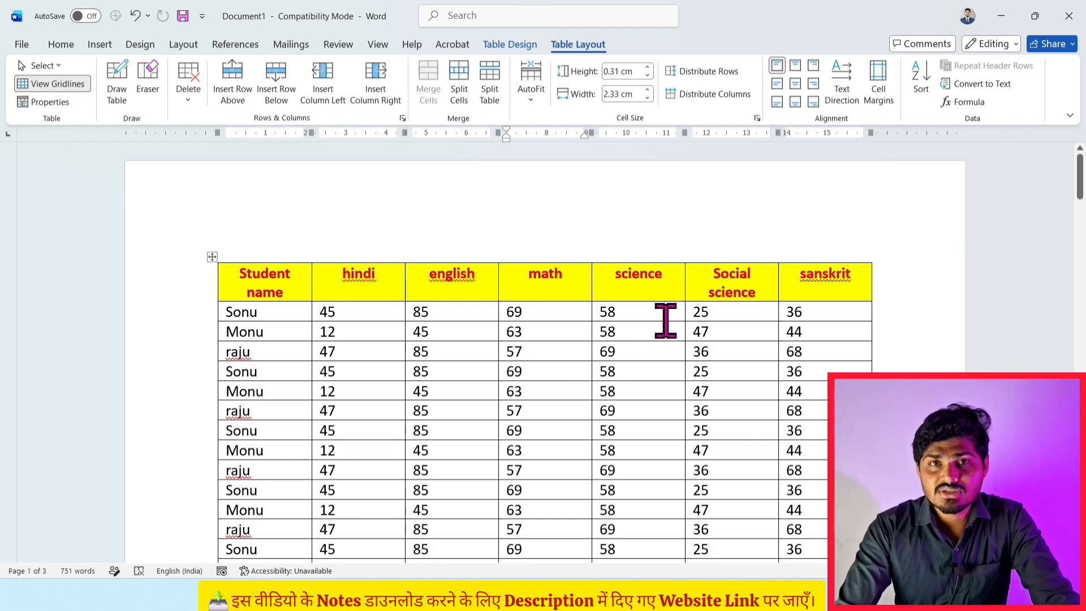
# - Turn off Repeat Header Rows for the table's header row and check the start of page 2
pyautogui.click(293, 294)
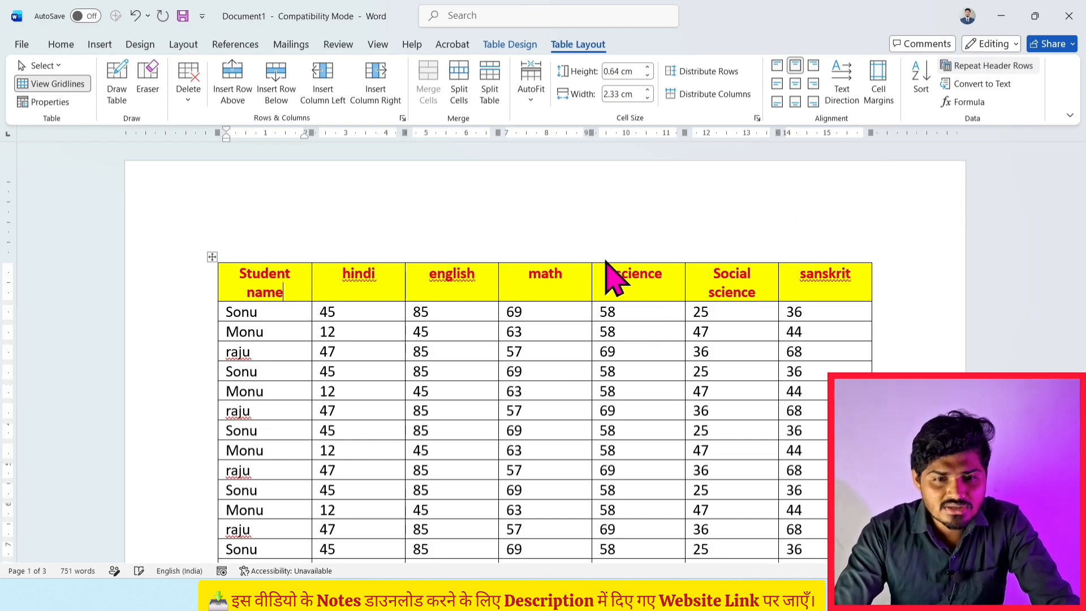
pyautogui.scroll(-15, 513, 299)
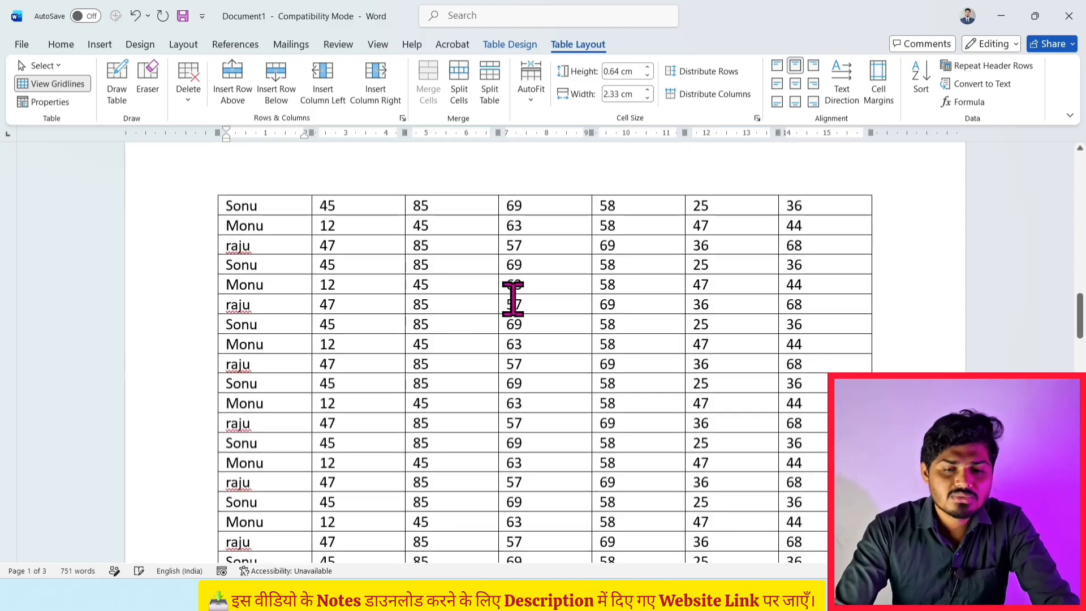
pyautogui.scroll(5, 513, 299)
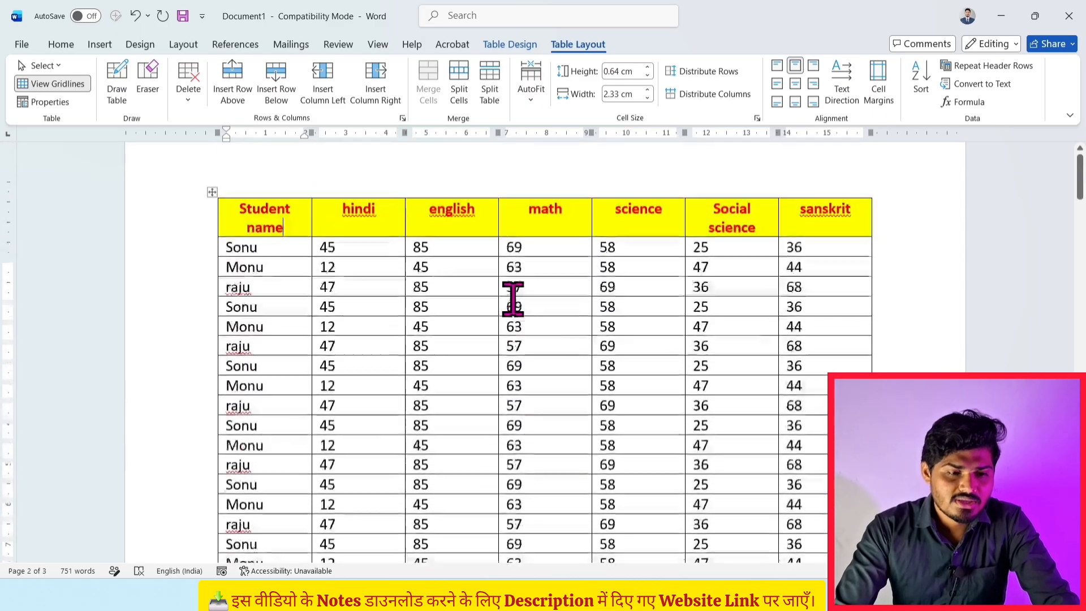
# - Turn Repeat Header Rows on again to review the table's pages, and switch it back off
pyautogui.click(295, 281)
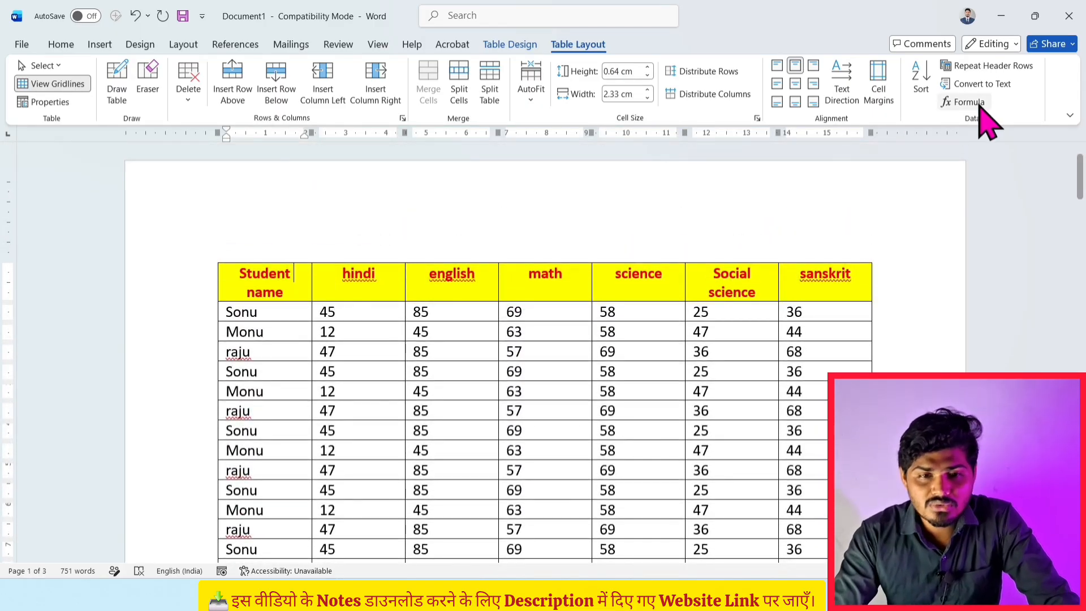
pyautogui.click(998, 66)
pyautogui.scroll(-5, 413, 311)
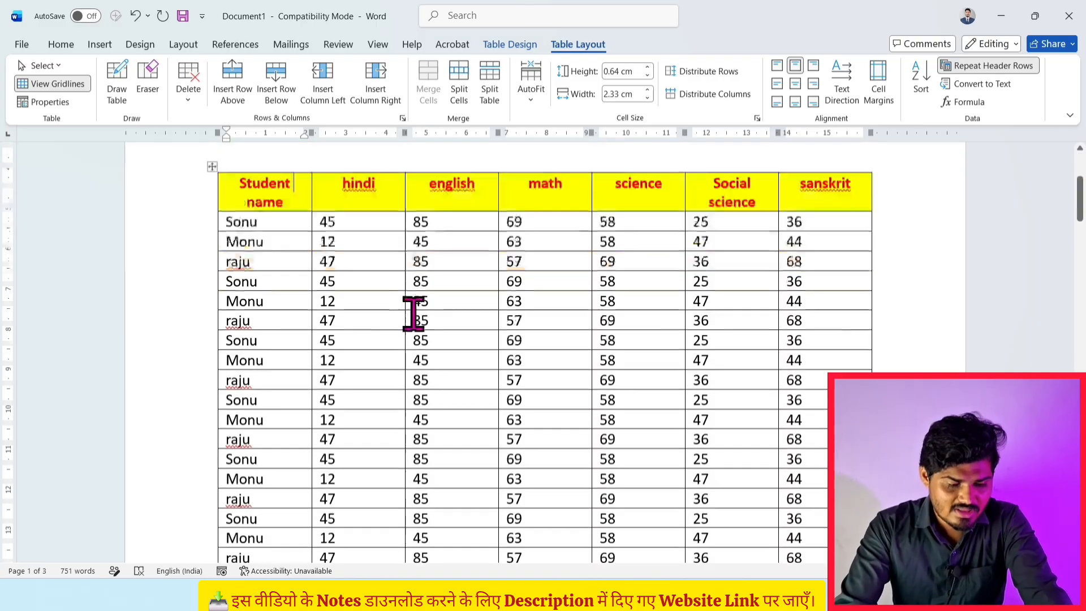
pyautogui.scroll(-5, 412, 312)
pyautogui.scroll(10, 413, 312)
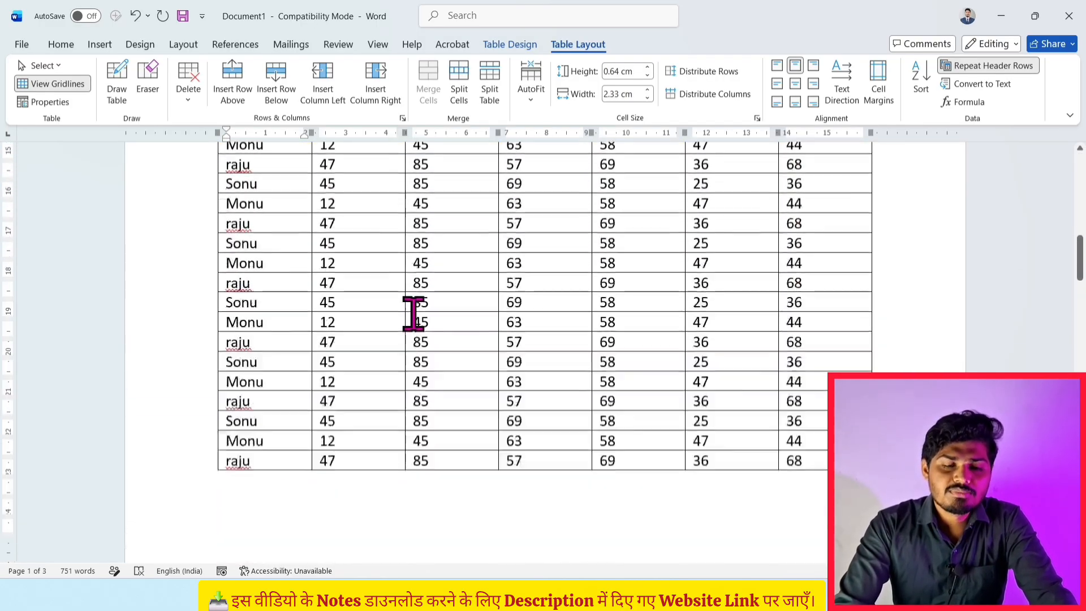
pyautogui.scroll(10, 413, 312)
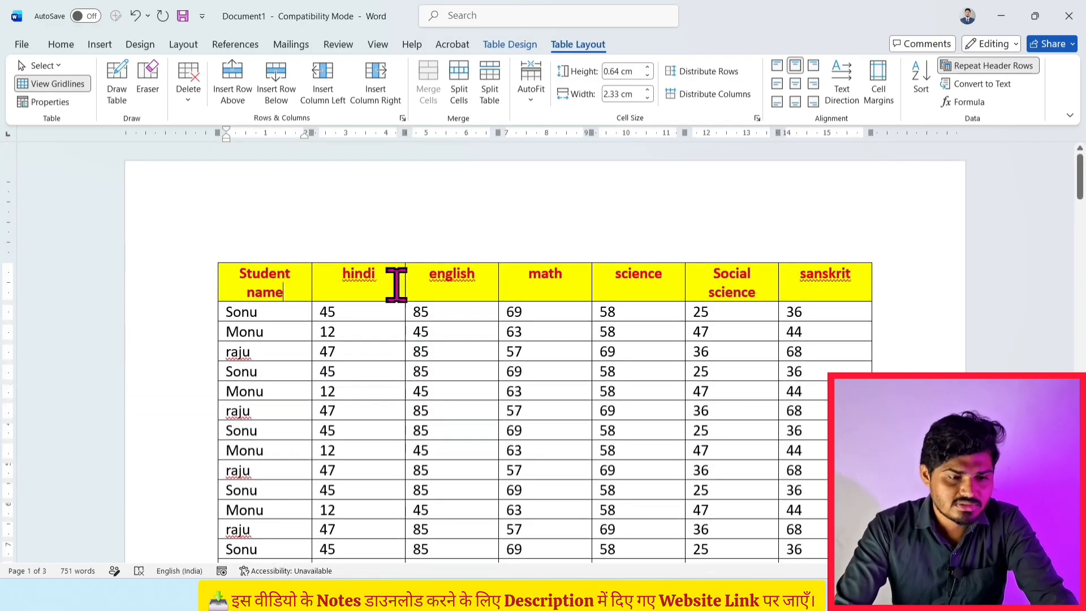
pyautogui.click(995, 66)
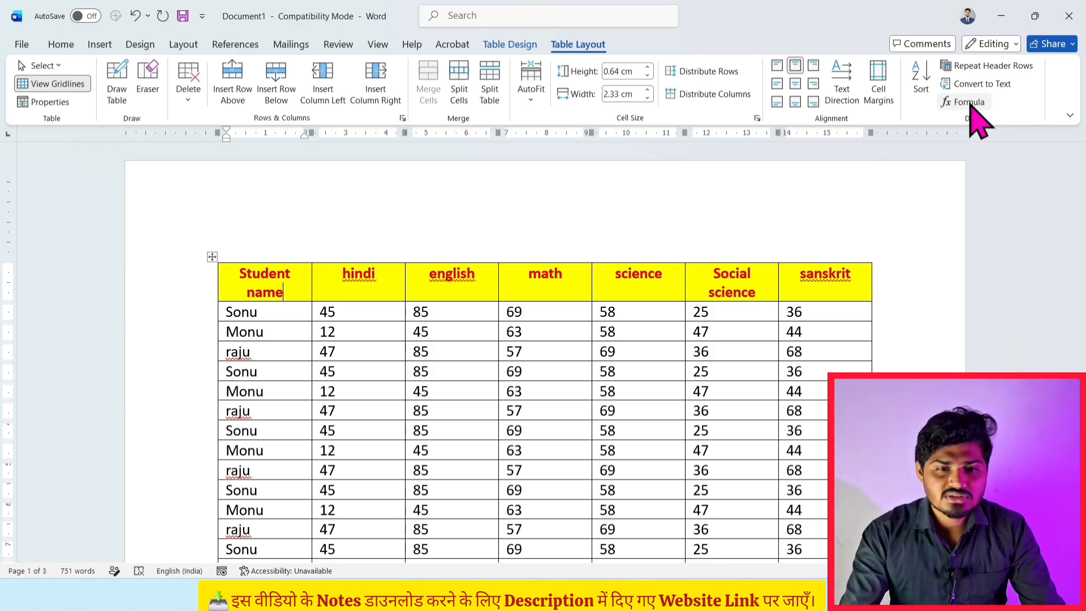
# - Delete the entire student marks table from the document
pyautogui.scroll(-2, 258, 227)
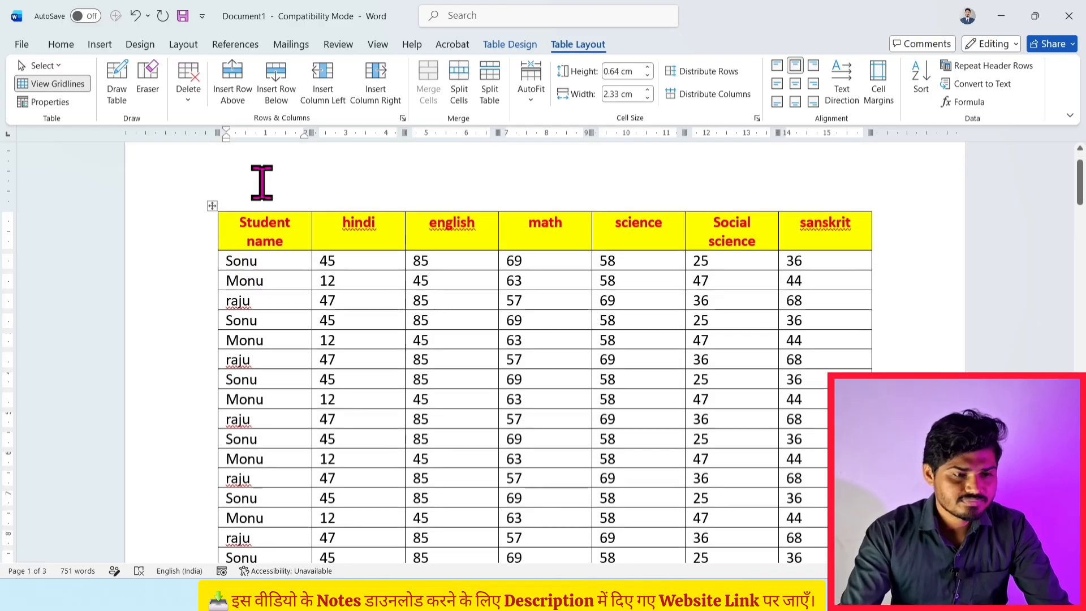
pyautogui.scroll(-10, 271, 272)
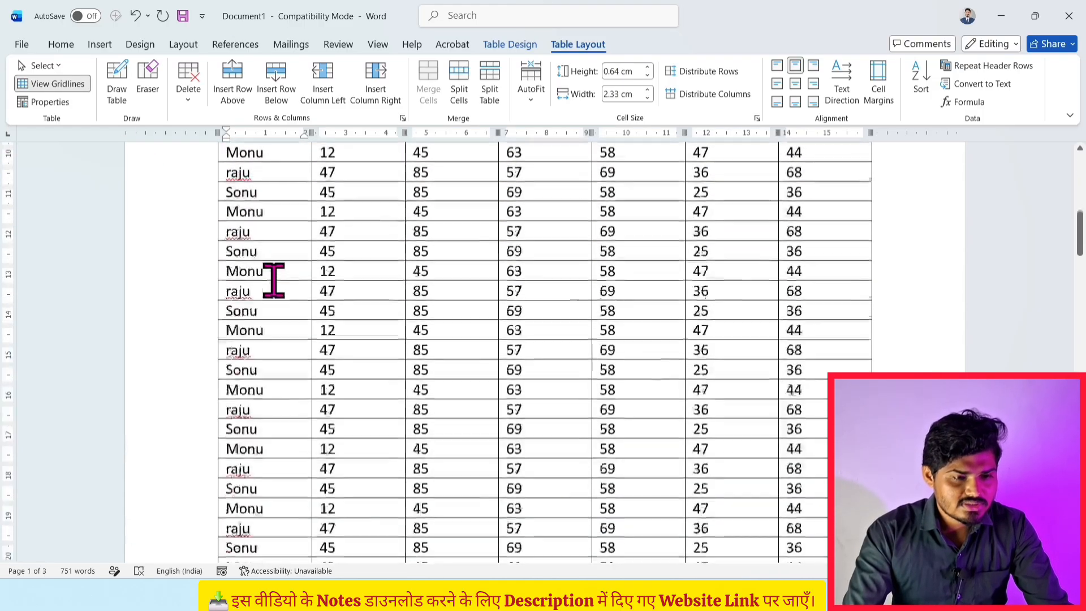
pyautogui.scroll(12, 274, 280)
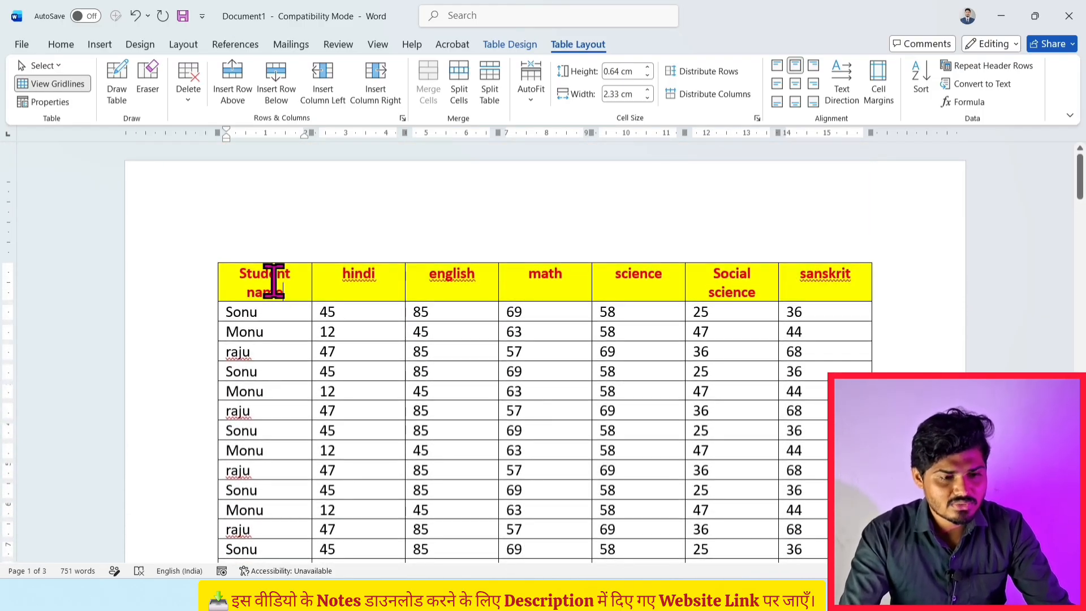
pyautogui.hotkey('ctrl', 'a')
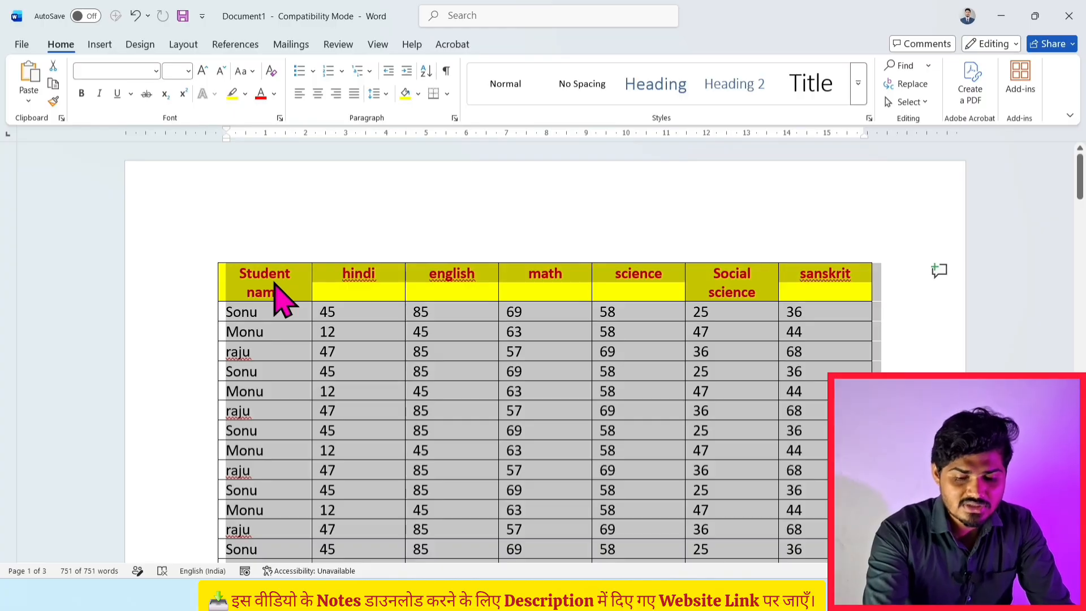
pyautogui.press('Delete')
pyautogui.scroll(1, 274, 280)
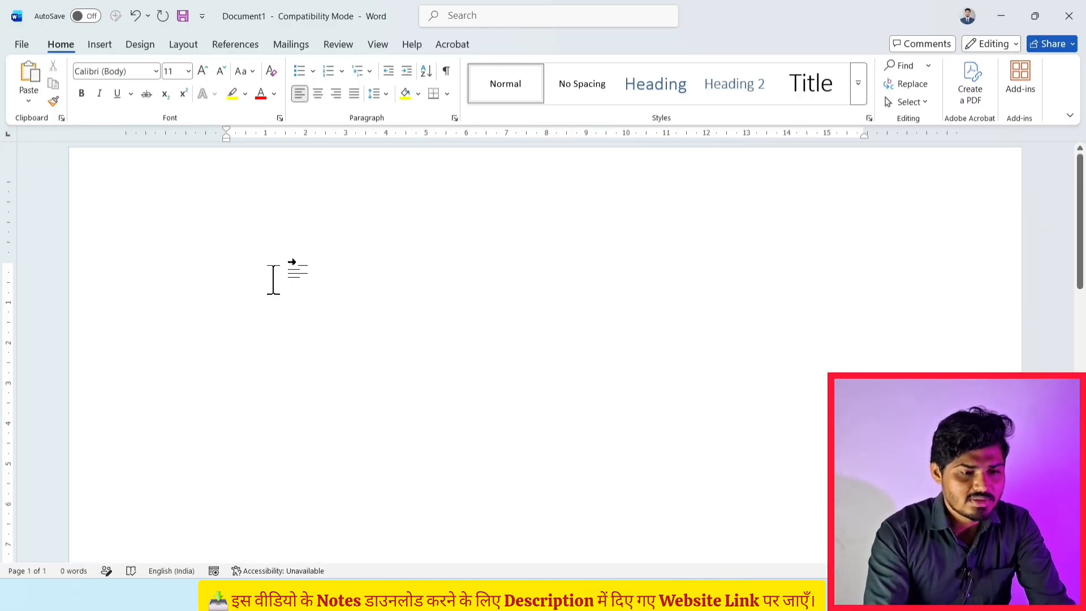
pyautogui.scroll(-1, 274, 280)
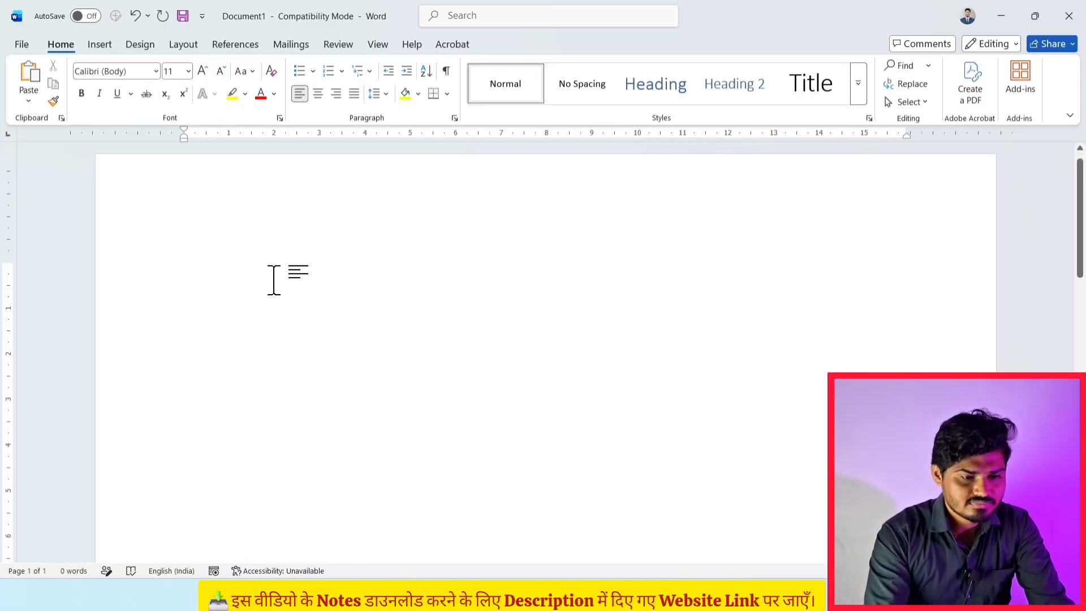
# - Insert a 4x4 table on the blank page and add one more row below its first row
pyautogui.click(109, 50)
pyautogui.click(116, 105)
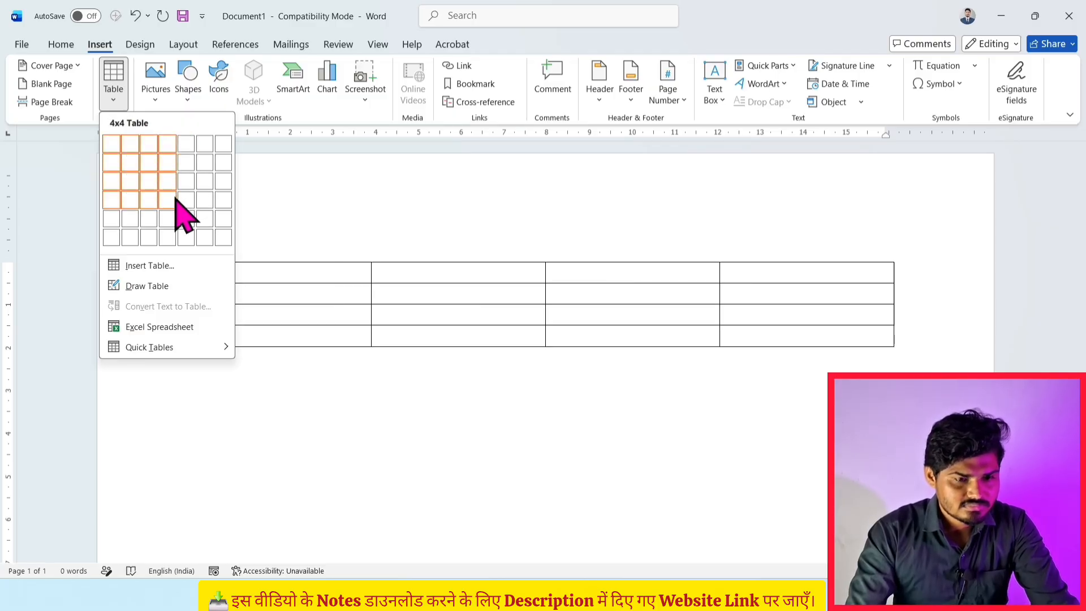
pyautogui.click(176, 199)
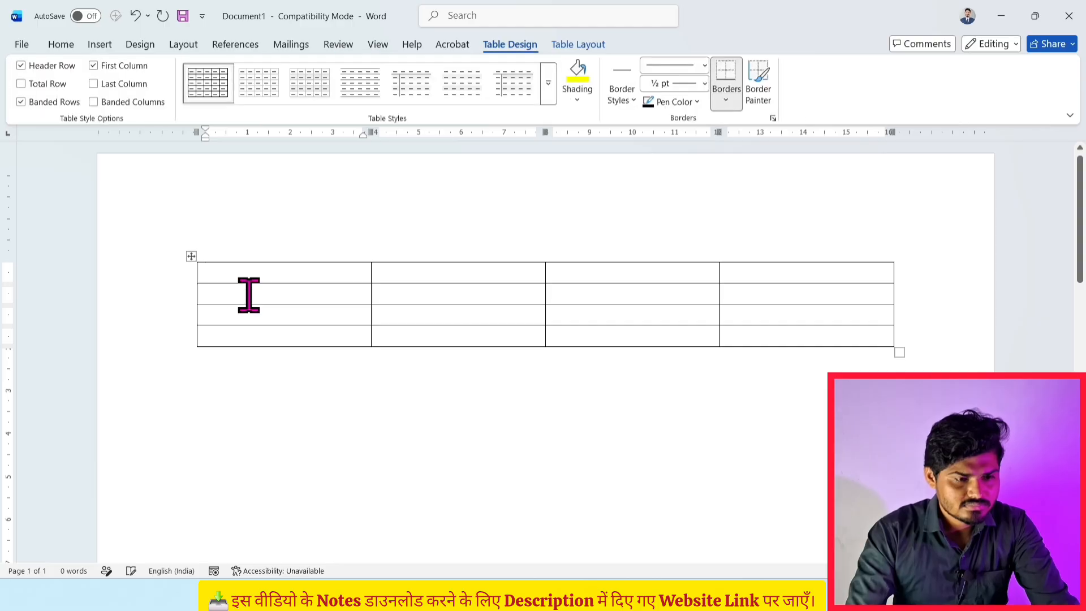
pyautogui.click(577, 45)
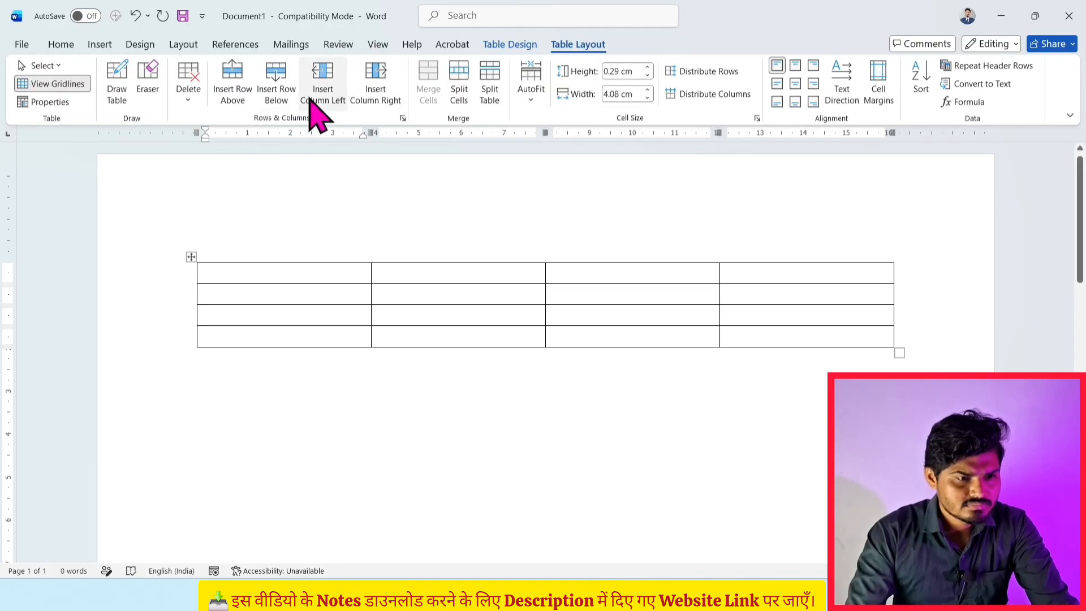
pyautogui.click(279, 95)
# - Enter the headings product, rate and quantity in the first three cells of the table's top row
pyautogui.click(287, 276)
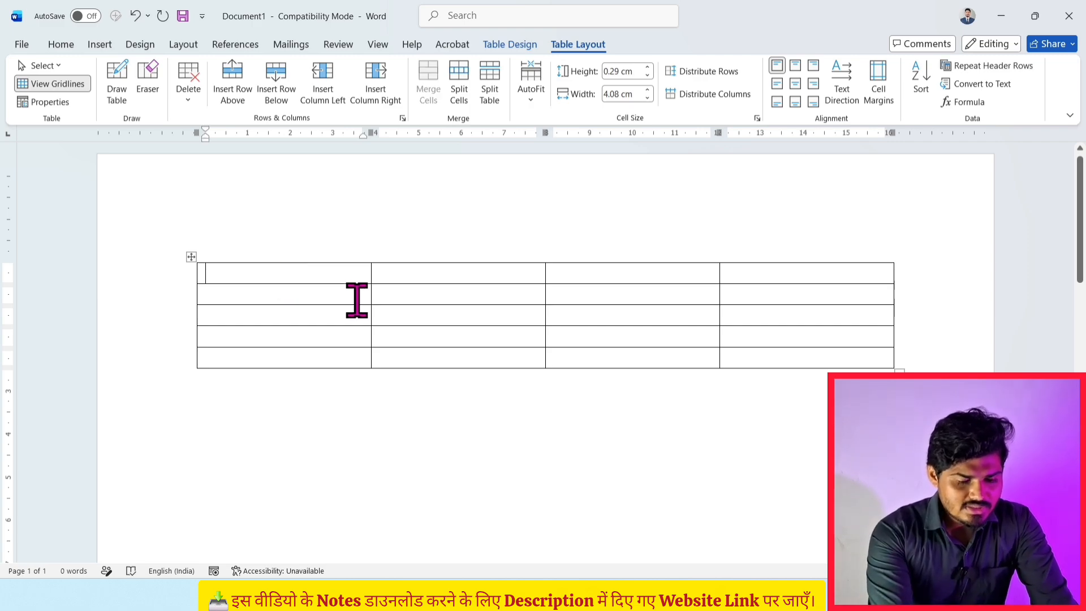
pyautogui.write('pro')
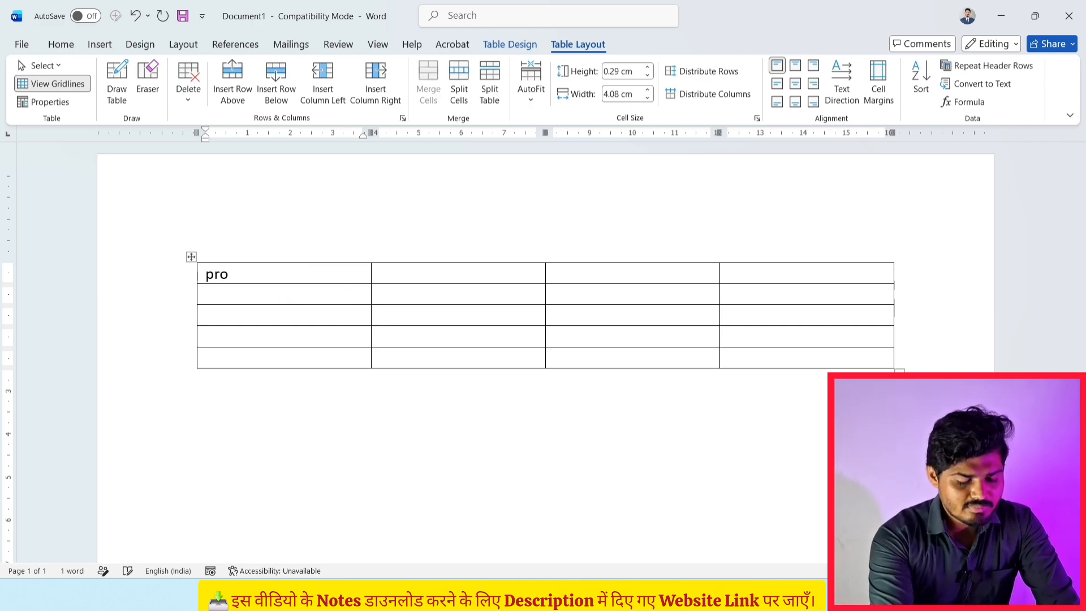
pyautogui.press('BackSpace')
pyautogui.press('BackSpace')
pyautogui.press('BackSpace')
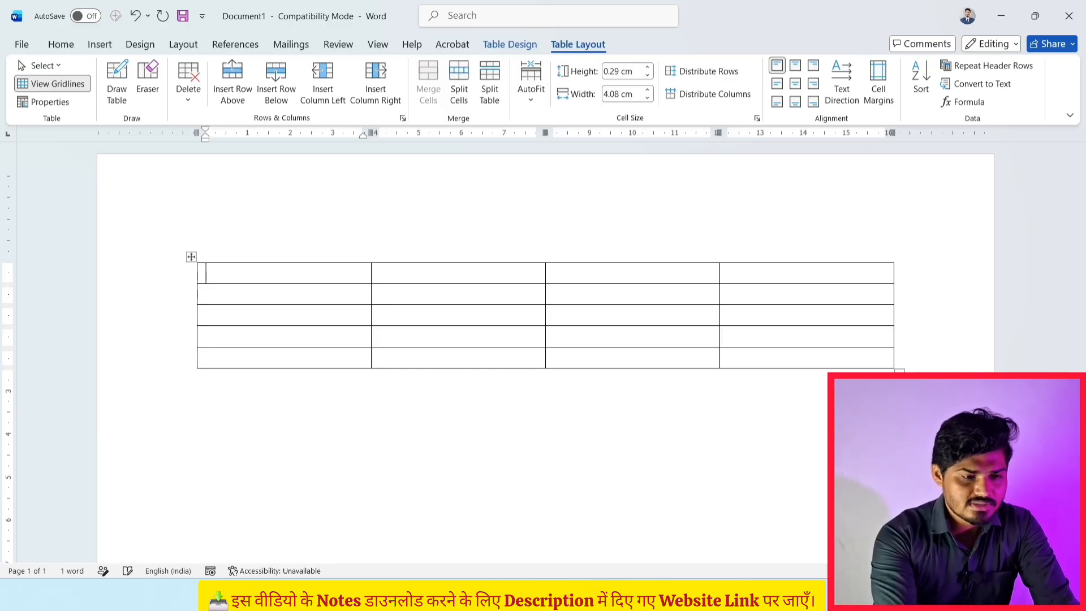
pyautogui.write('product ')
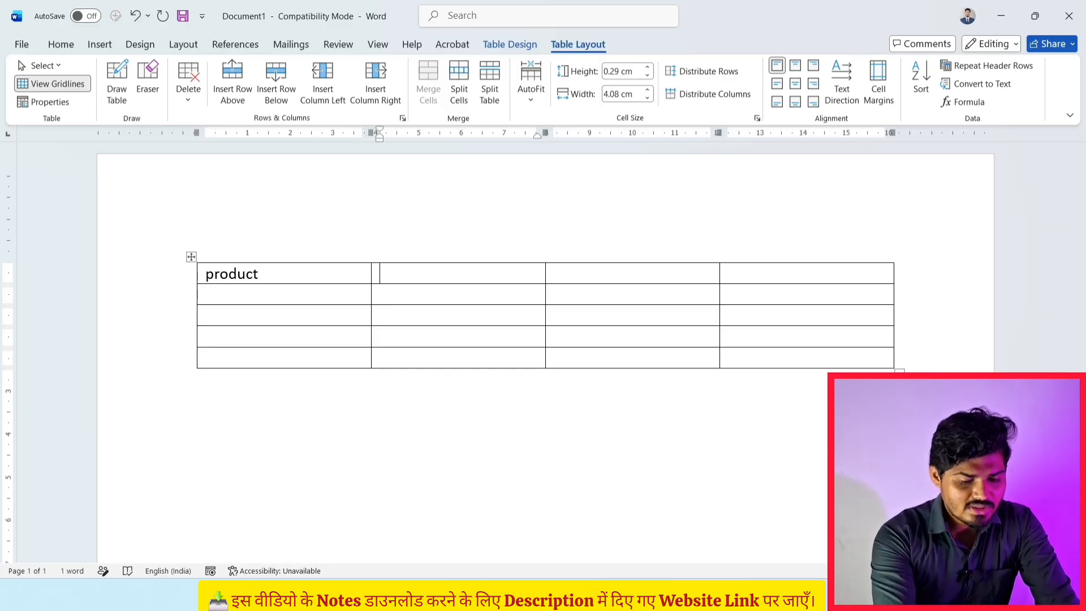
pyautogui.write('rate')
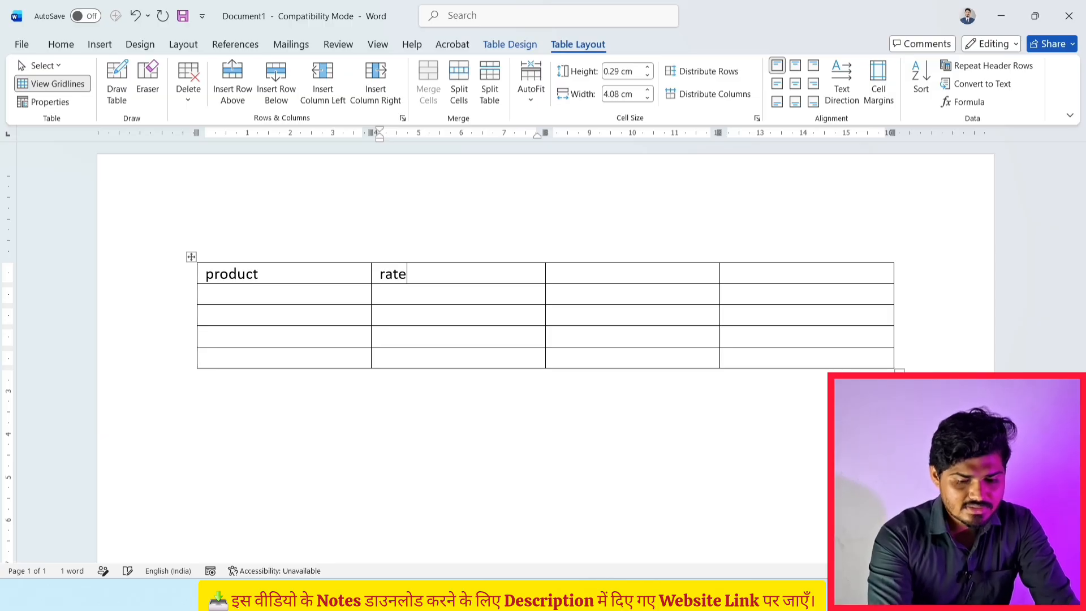
pyautogui.press('Tab')
pyautogui.write('quantity')
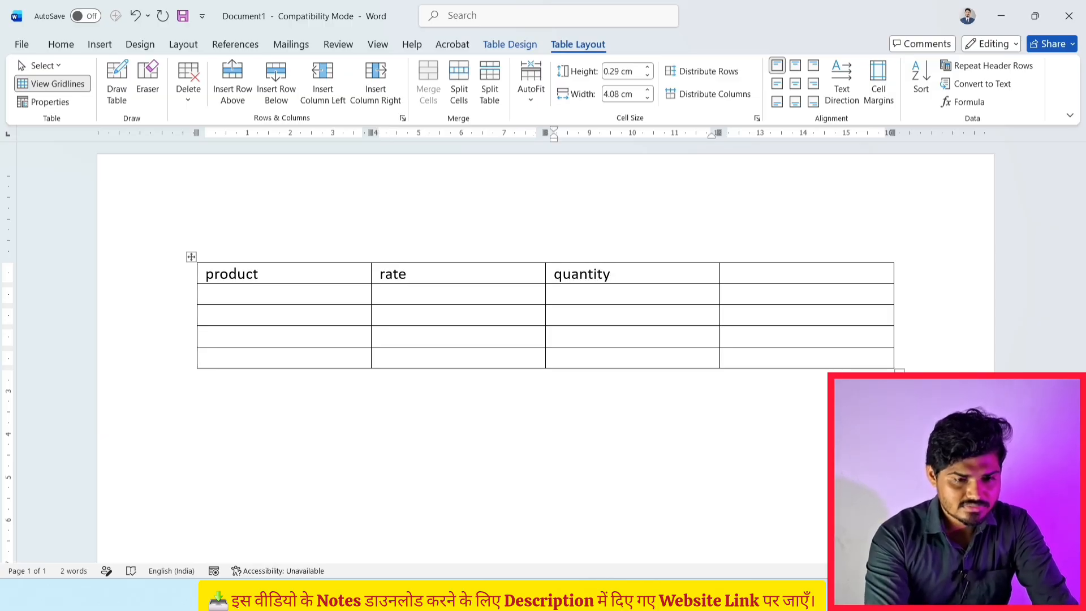
# - Fill the second row with the product mouse, rate 400 and quantity 5
pyautogui.scroll(3, 357, 298)
pyautogui.click(235, 309)
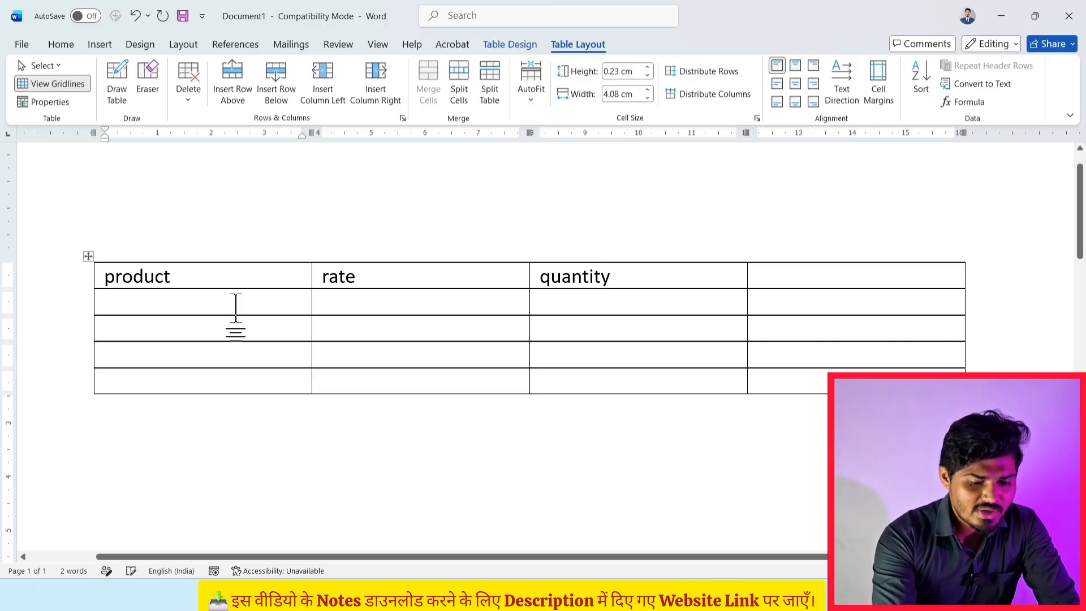
pyautogui.write('mouse')
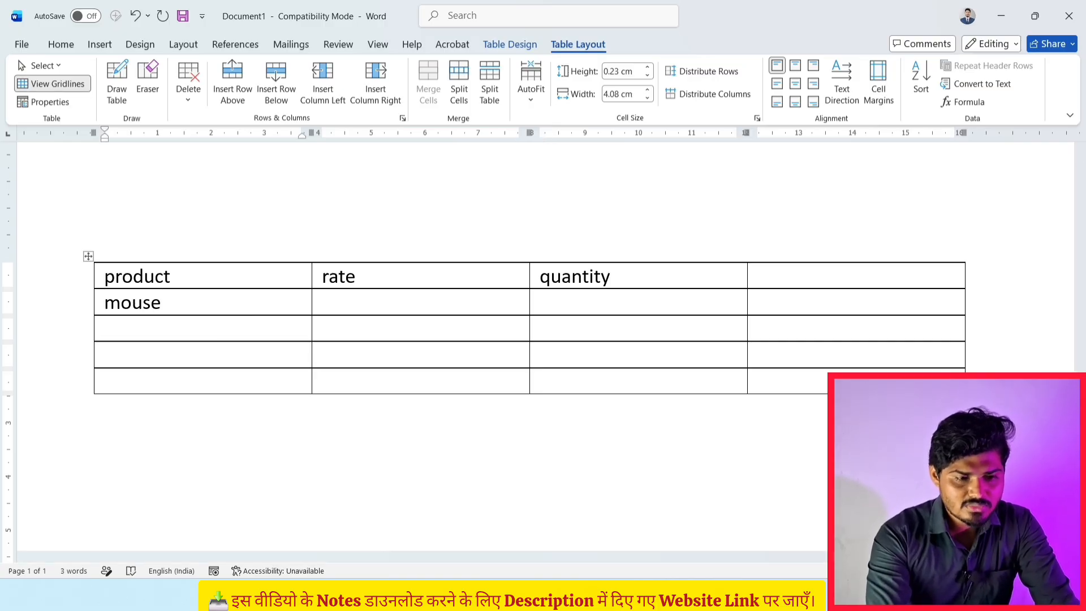
pyautogui.press('Tab')
pyautogui.write('4')
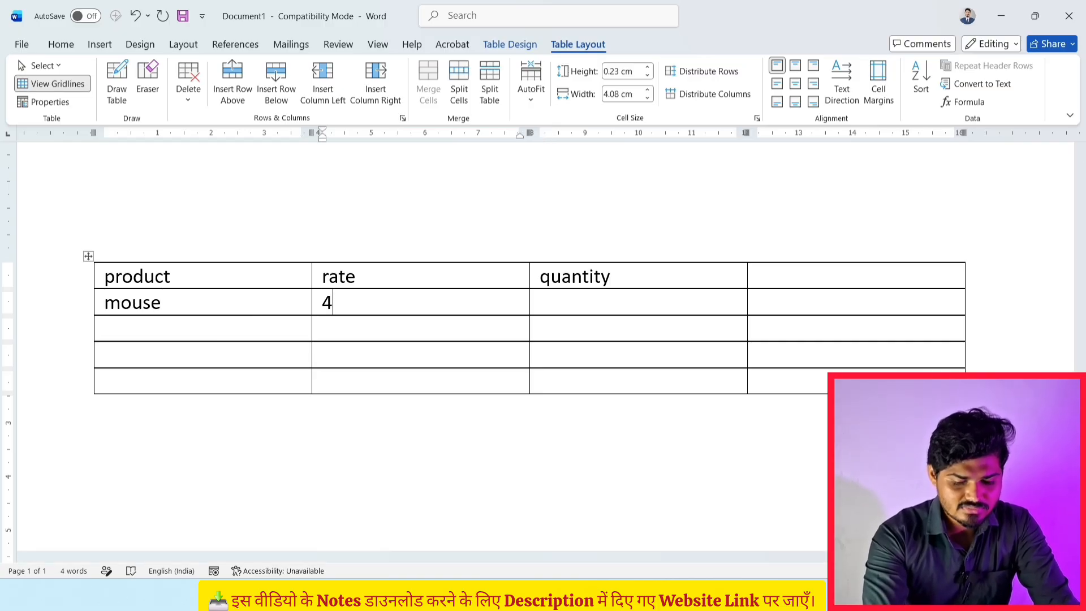
pyautogui.write('00')
pyautogui.press('Tab')
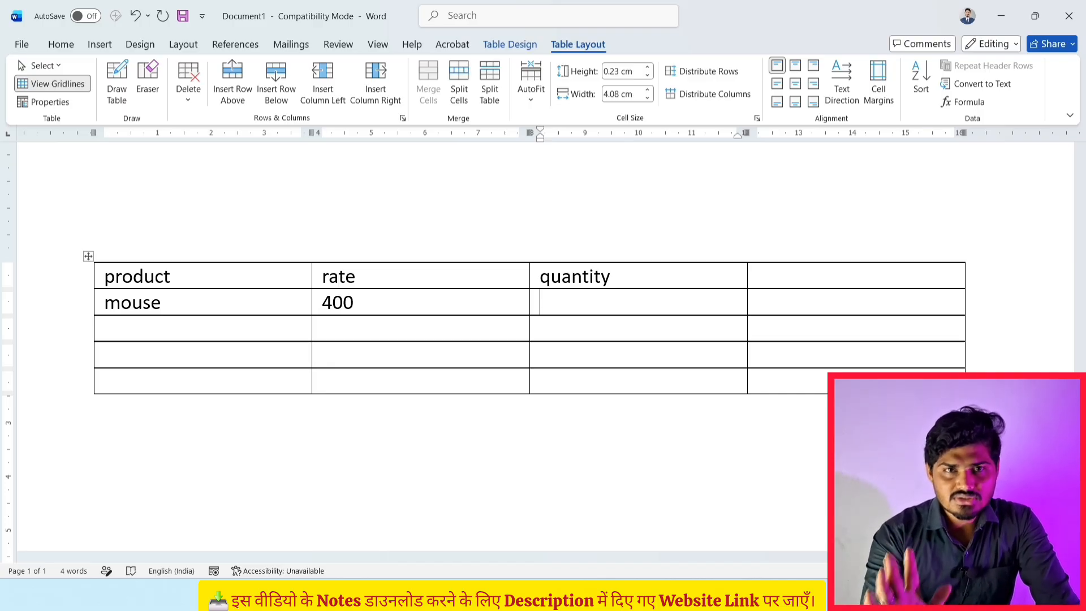
pyautogui.write('5')
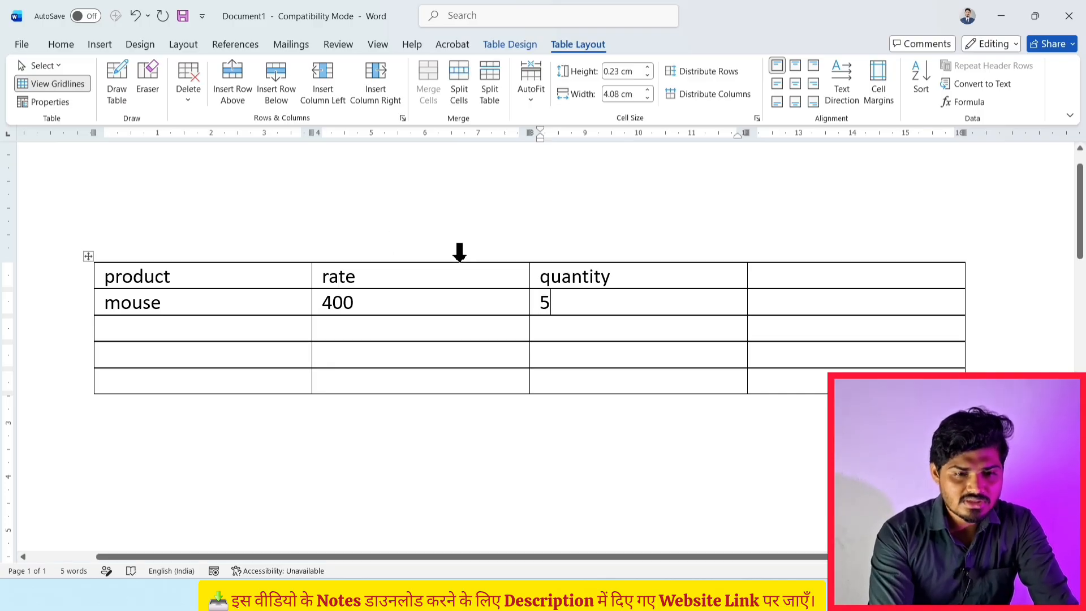
# - Enter the heading Total in the fourth column of the table's top row
pyautogui.click(805, 270)
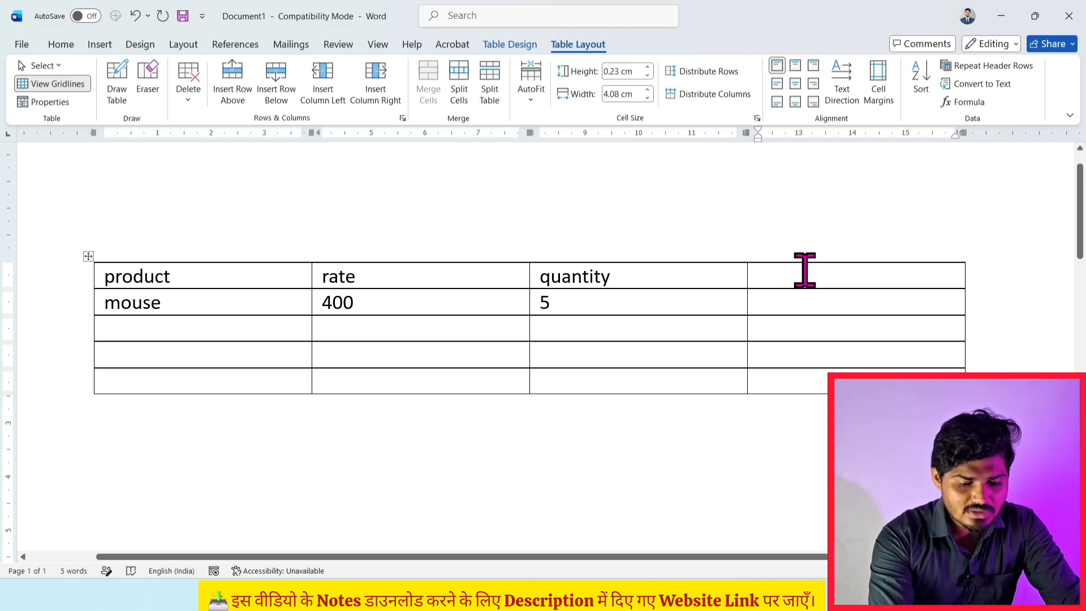
pyautogui.write('total')
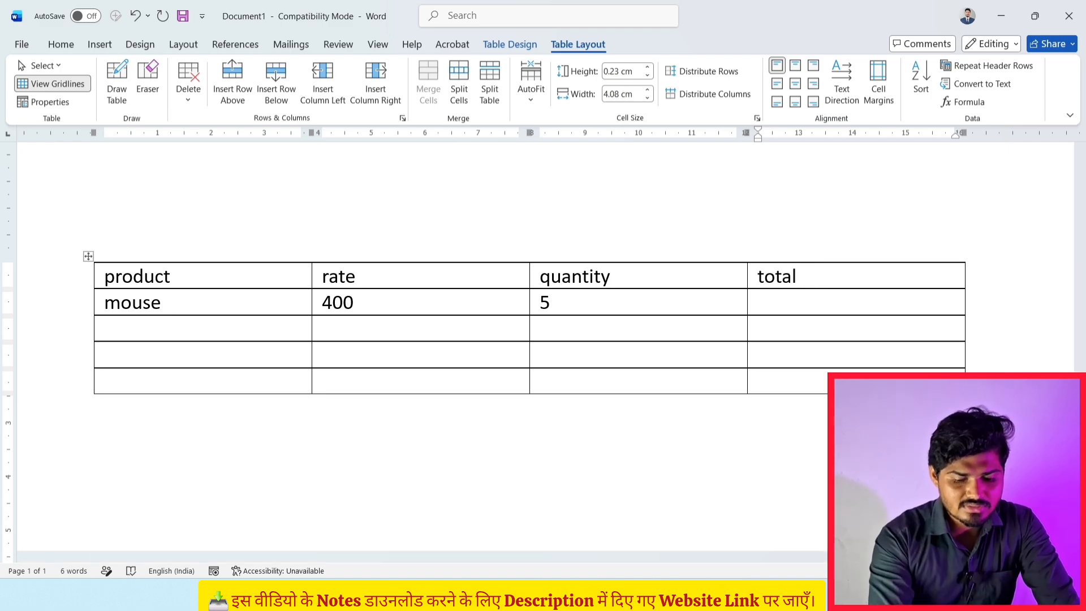
pyautogui.press('Down')
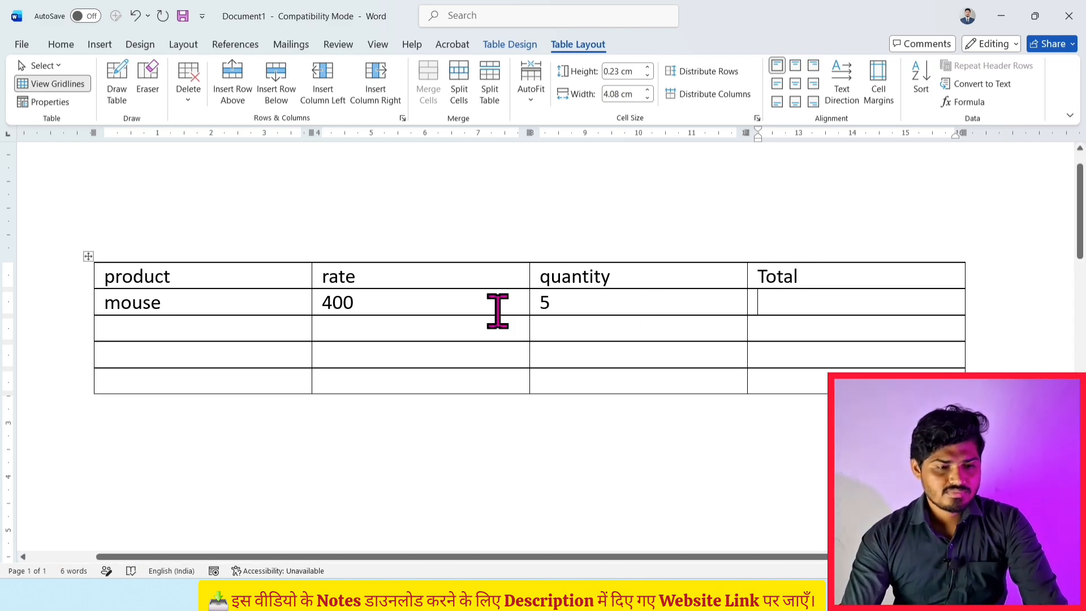
pyautogui.click(418, 306)
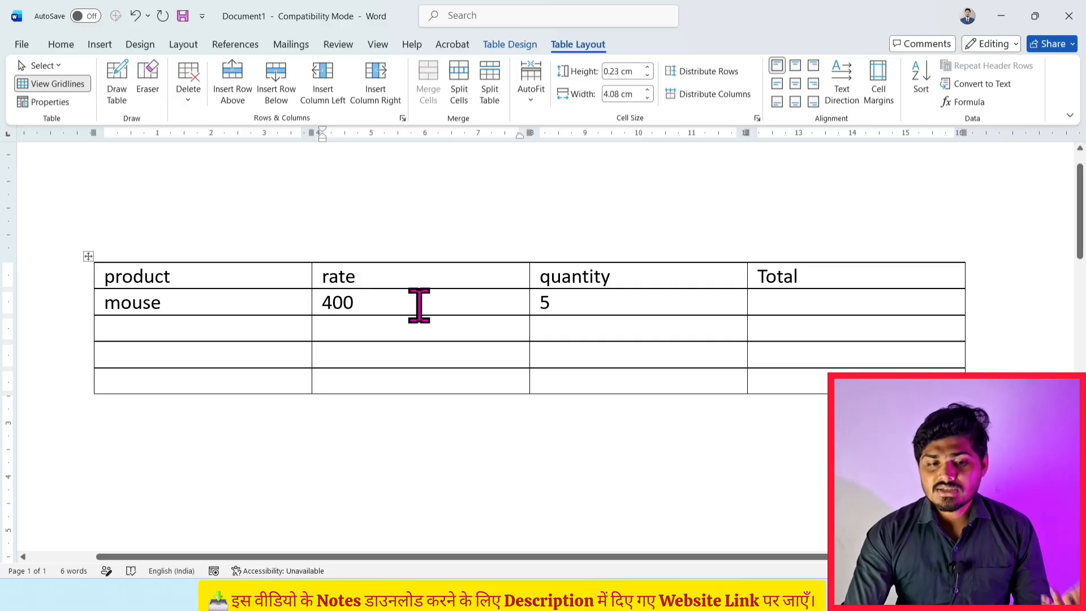
# - Make all four headings in the table's top row bold
pyautogui.moveTo(261, 279); pyautogui.dragTo(769, 276)
pyautogui.click(60, 46)
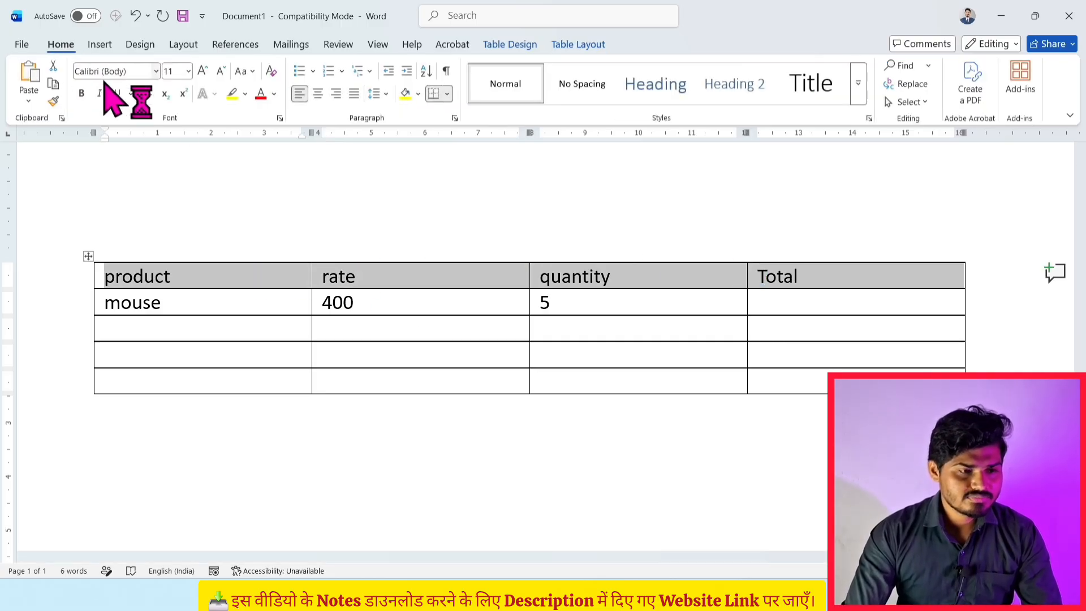
pyautogui.click(85, 97)
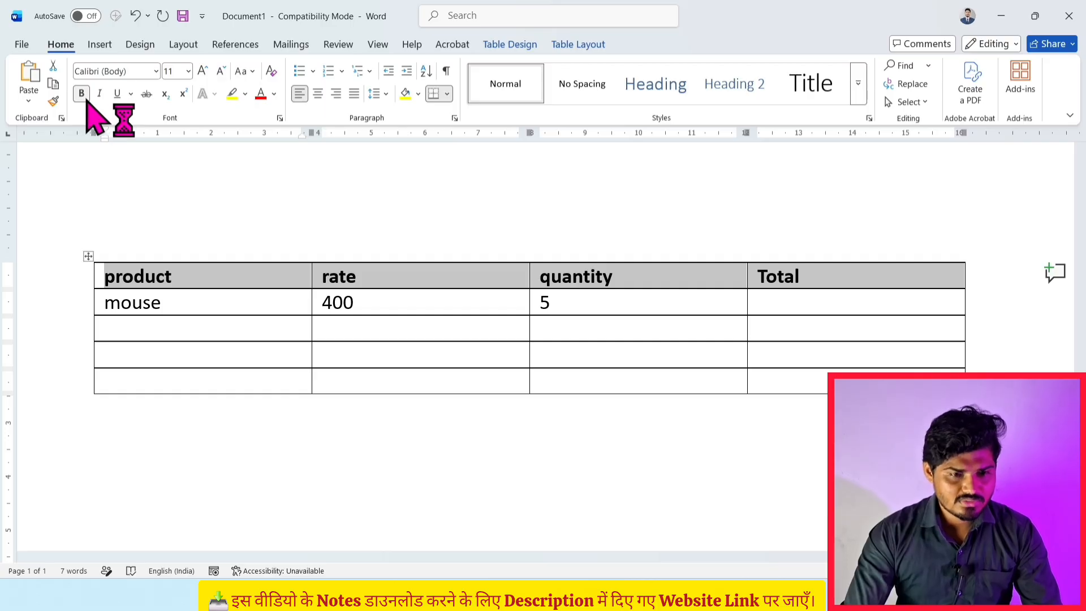
pyautogui.click(587, 302)
# - Fill the third row with the product keyboard, rate 500 and quantity 5
pyautogui.click(276, 318)
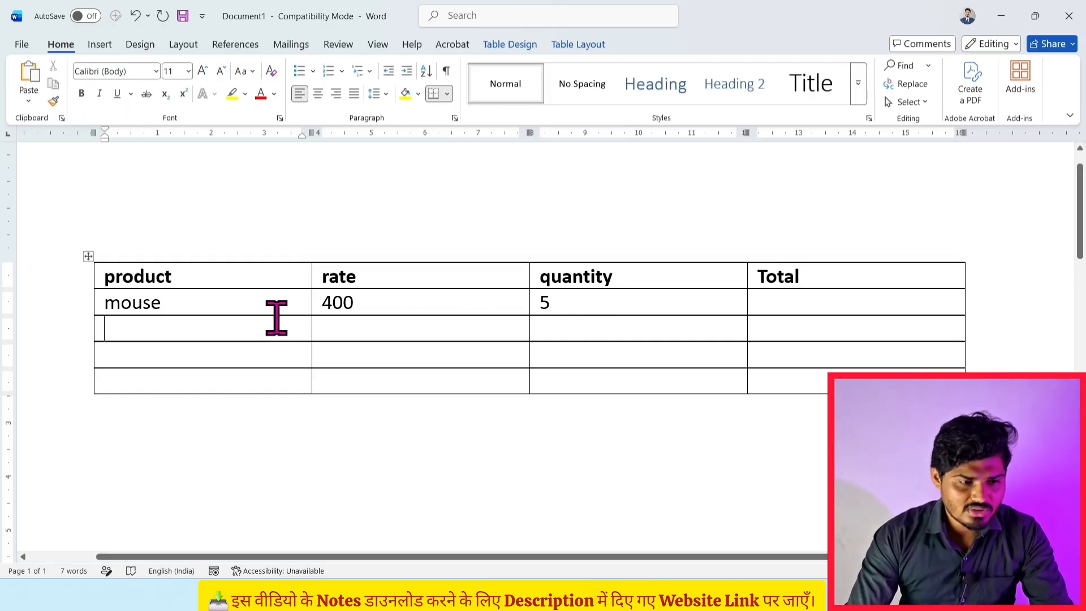
pyautogui.write('keyboard')
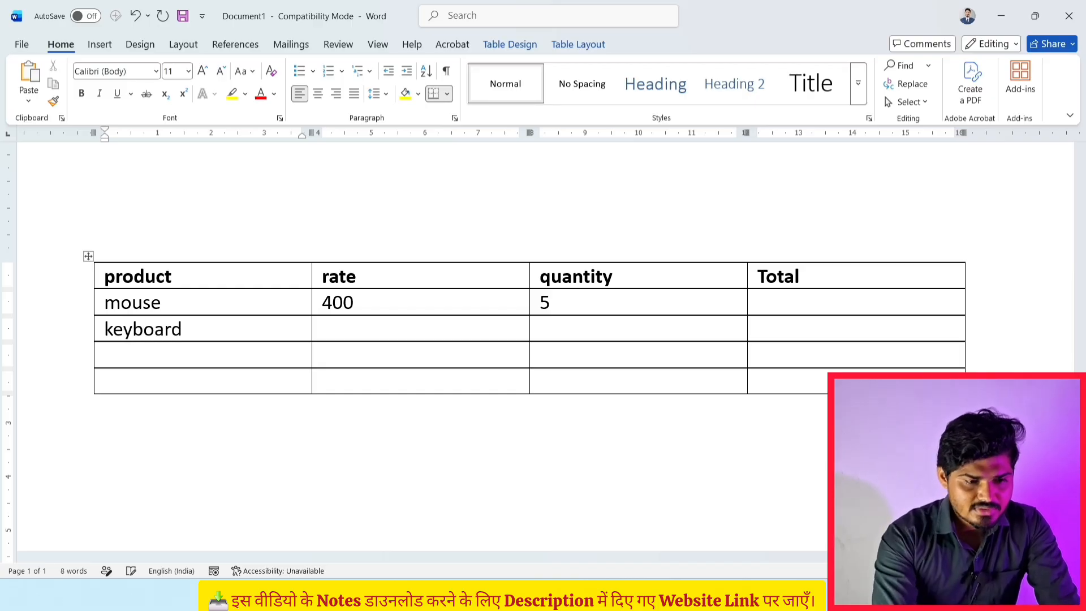
pyautogui.press('Tab')
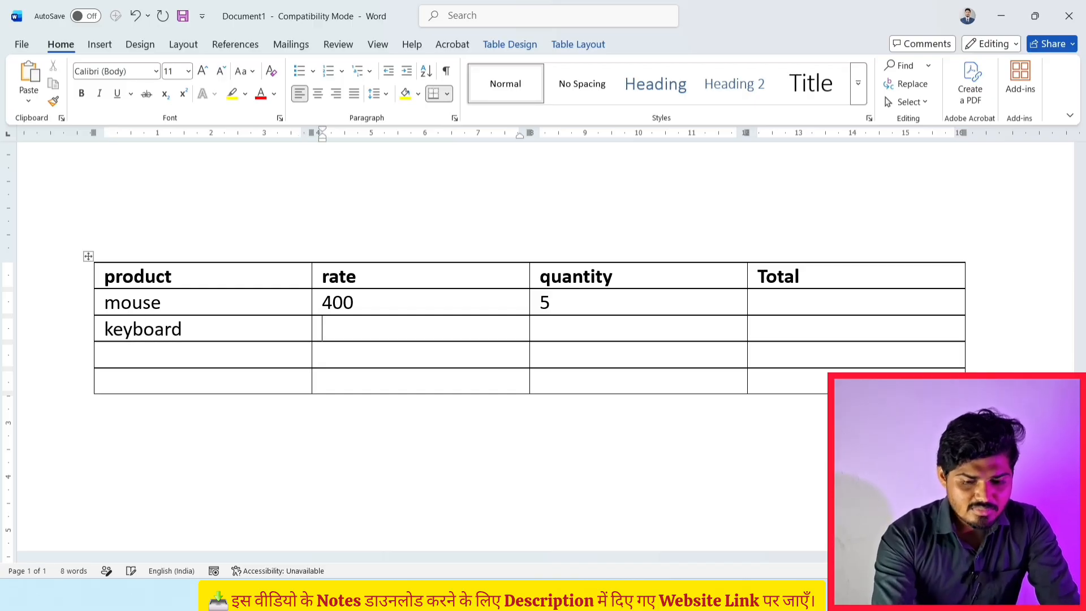
pyautogui.write('500')
pyautogui.press('Tab')
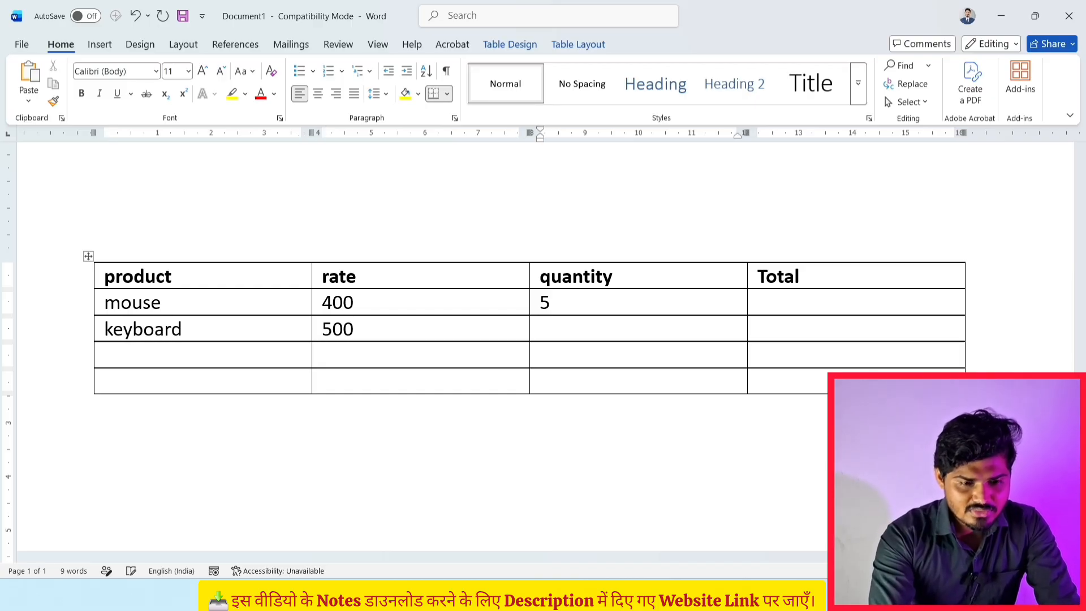
pyautogui.write('5')
# - Fill the fourth row with the product CPU, rate 5000 and quantity 5
pyautogui.click(195, 351)
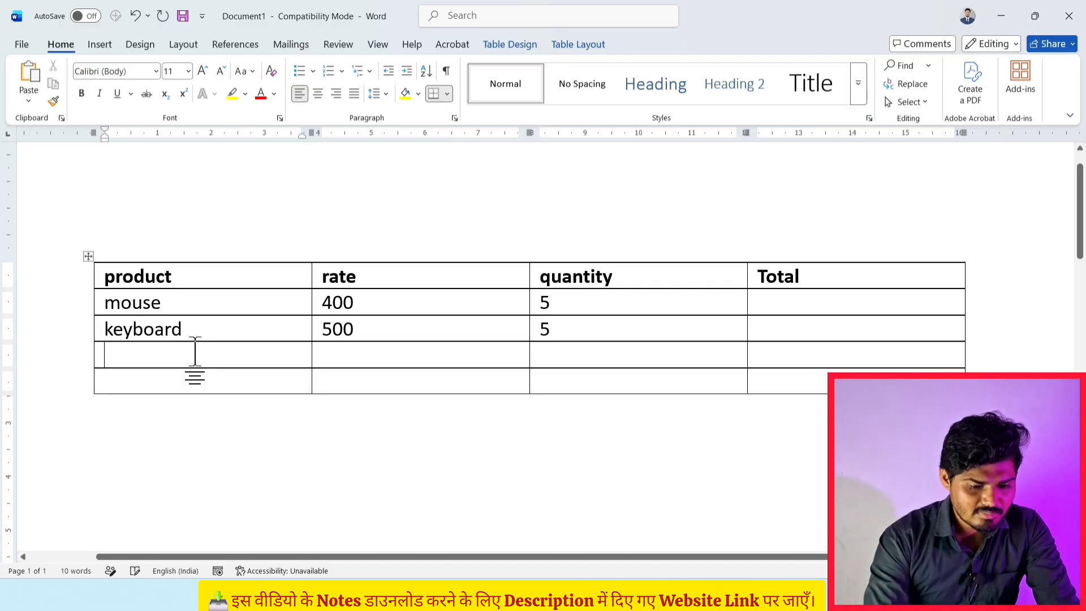
pyautogui.write('CPU')
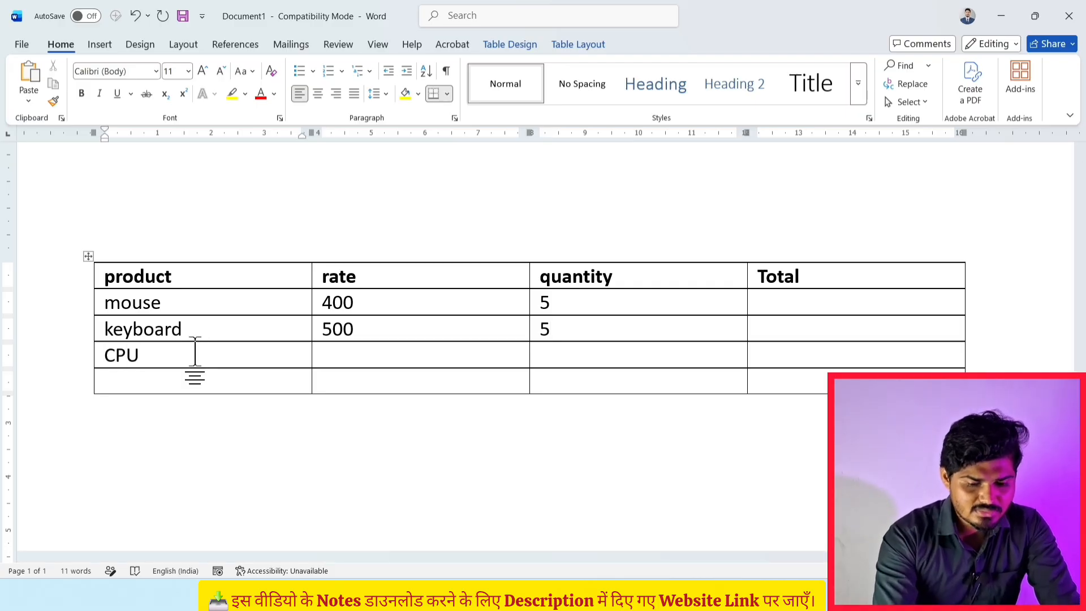
pyautogui.press('Tab')
pyautogui.write('5000')
pyautogui.press('Tab')
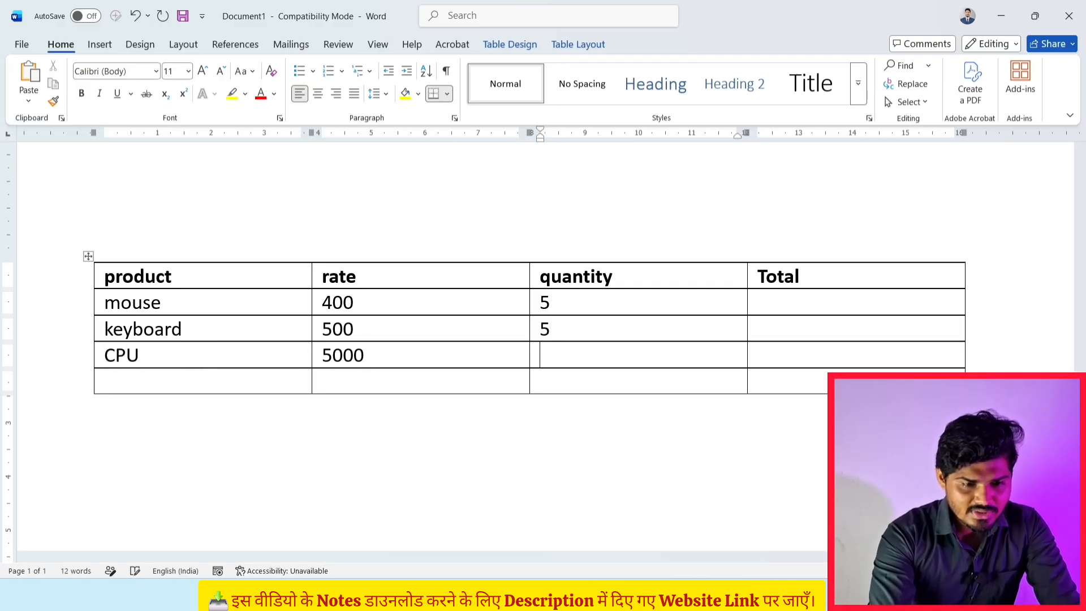
pyautogui.write('5')
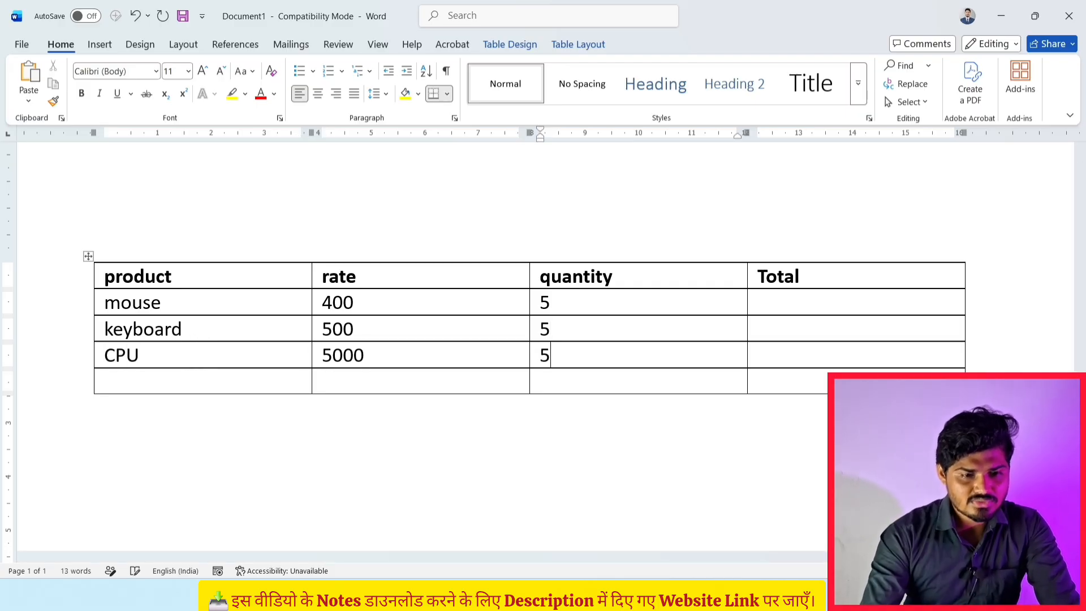
pyautogui.click(804, 303)
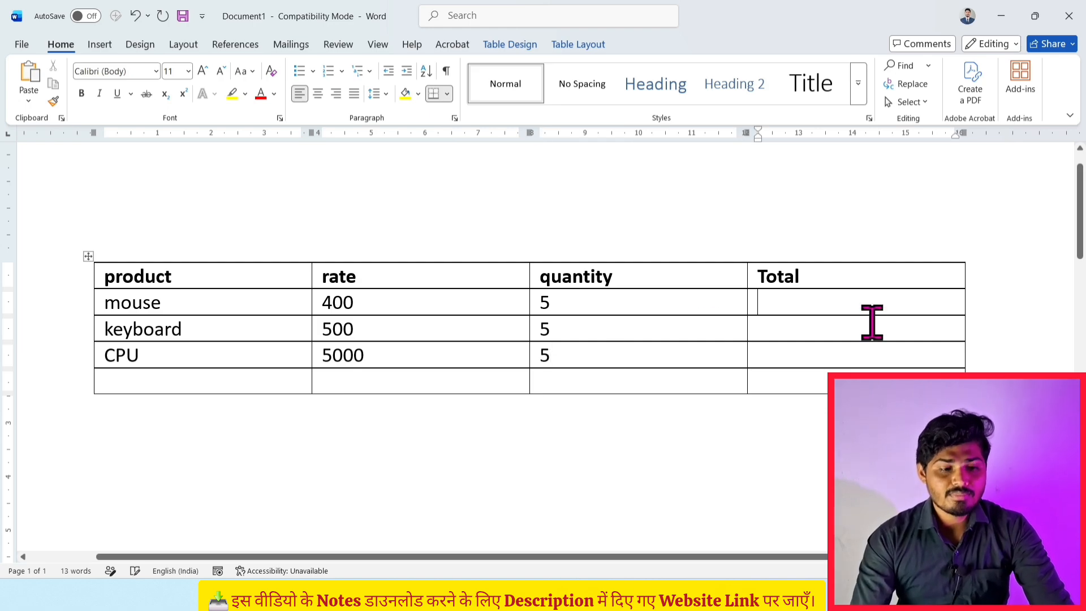
pyautogui.click(455, 299)
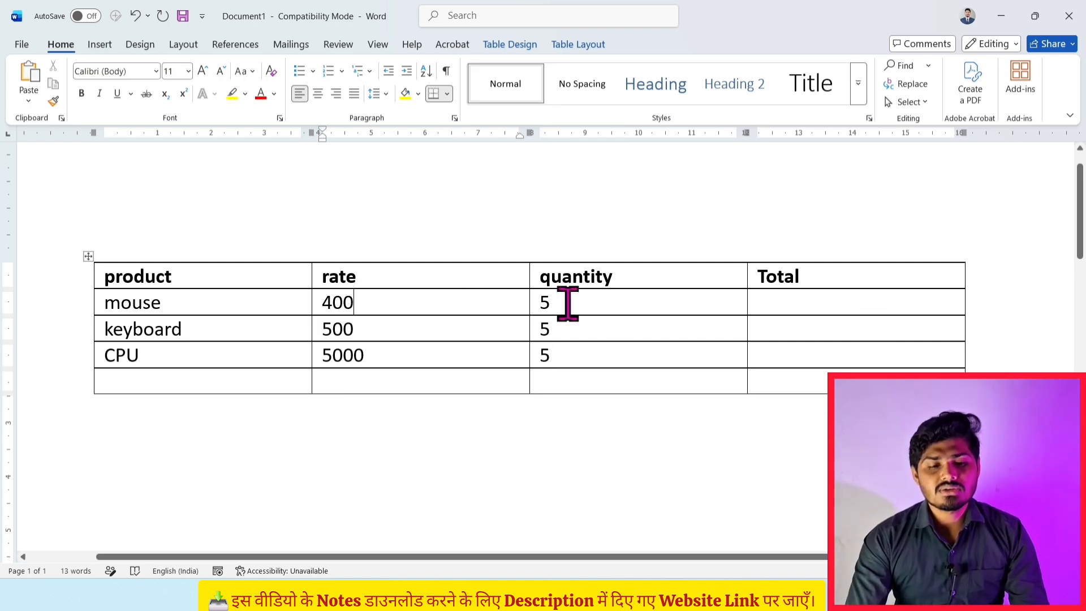
pyautogui.click(604, 306)
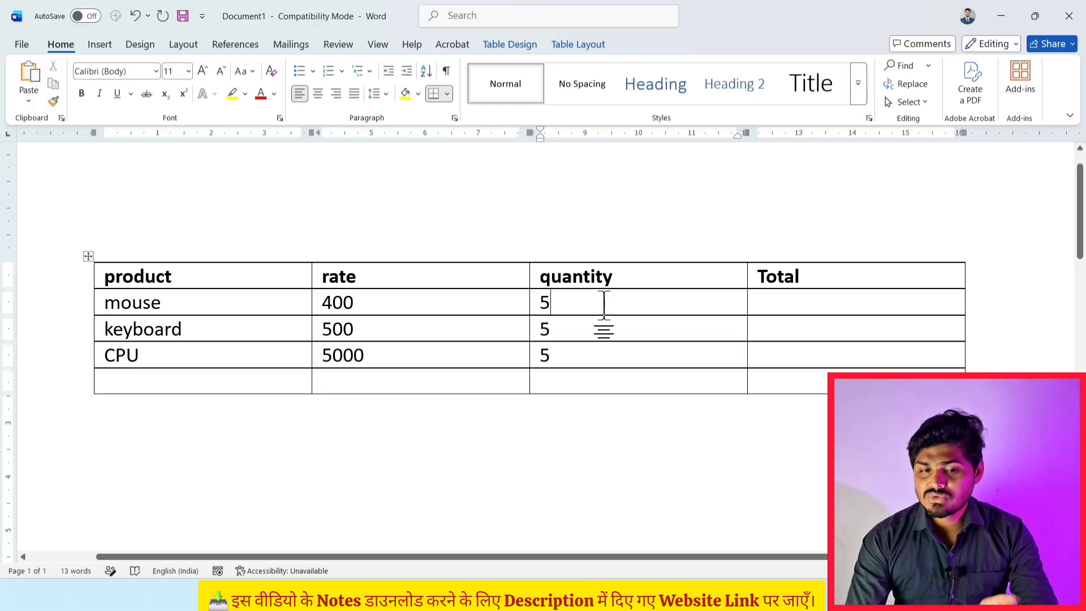
# - Calculate the mouse row's total in the Total column with the formula =product(left)
pyautogui.click(782, 305)
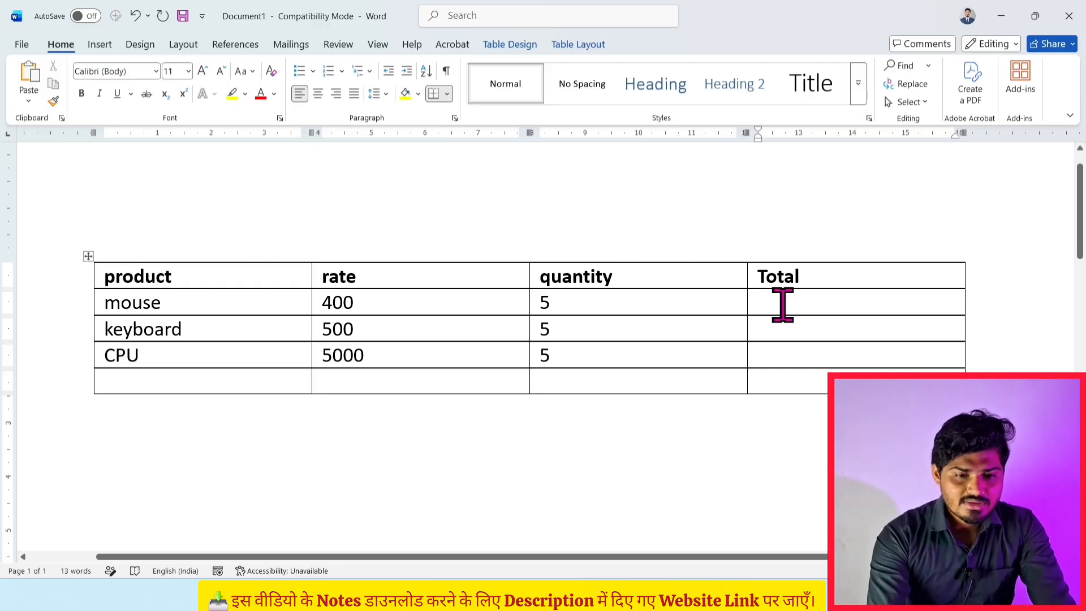
pyautogui.click(578, 45)
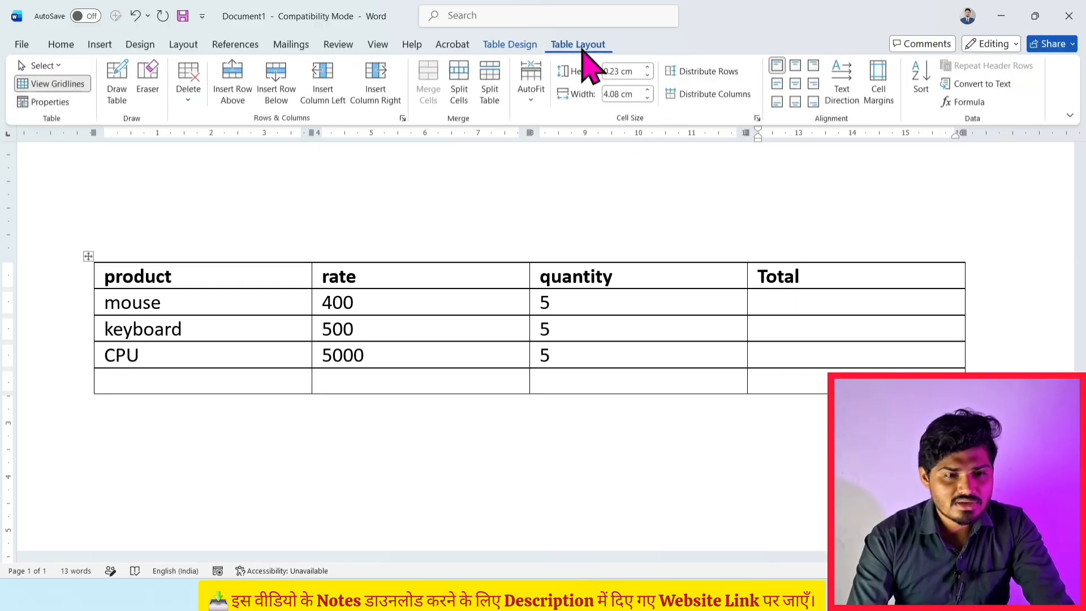
pyautogui.click(966, 102)
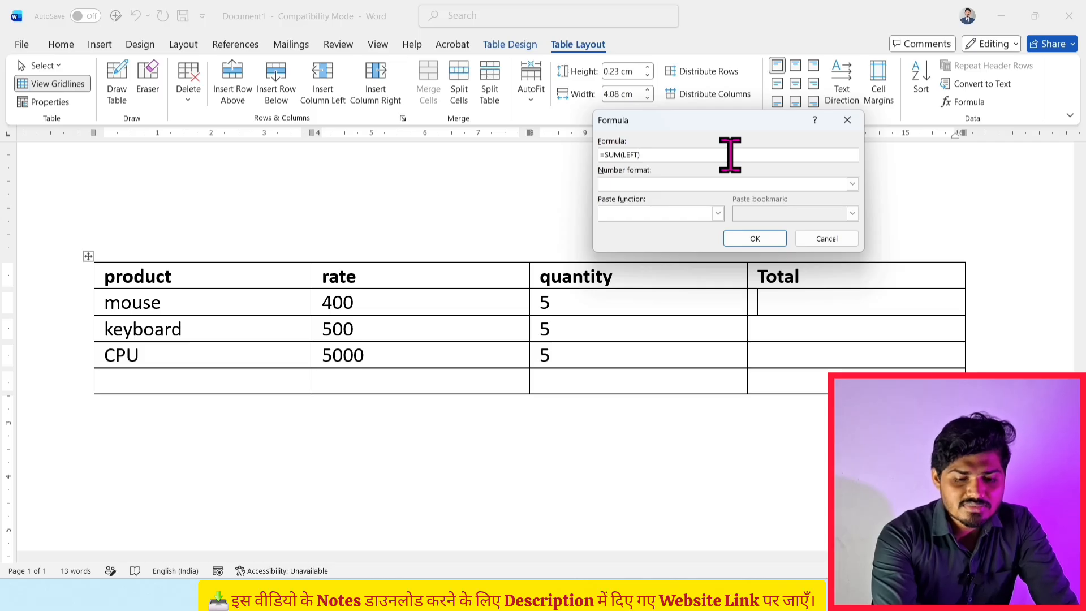
pyautogui.press('BackSpace')
pyautogui.press('BackSpace')
pyautogui.press('BackSpace')
pyautogui.press('BackSpace')
pyautogui.press('BackSpace')
pyautogui.press('BackSpace')
pyautogui.press('BackSpace')
pyautogui.press('BackSpace')
pyautogui.press('BackSpace')
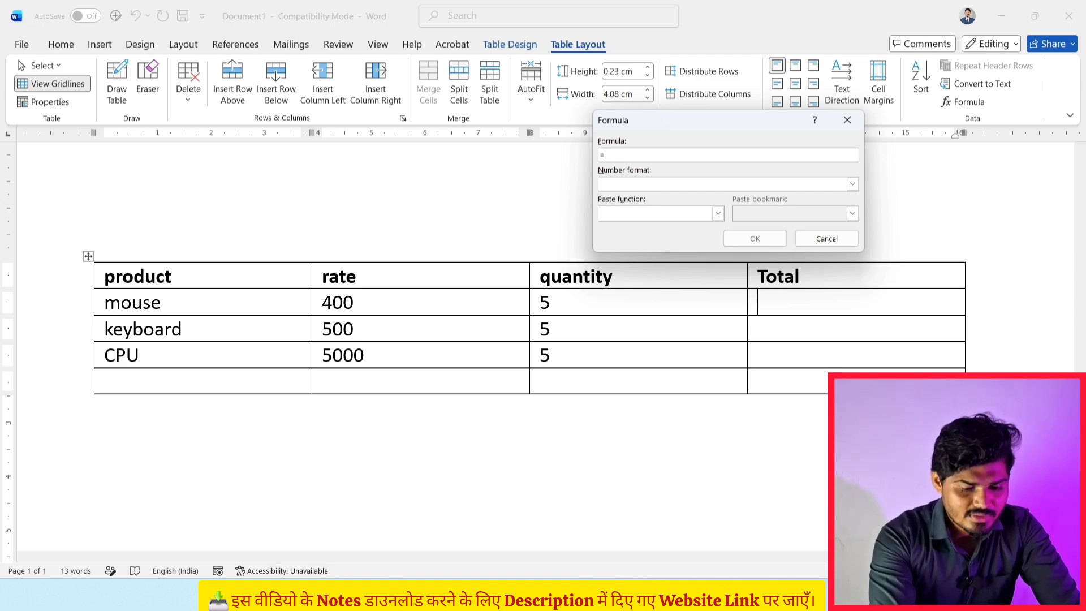
pyautogui.write('product(')
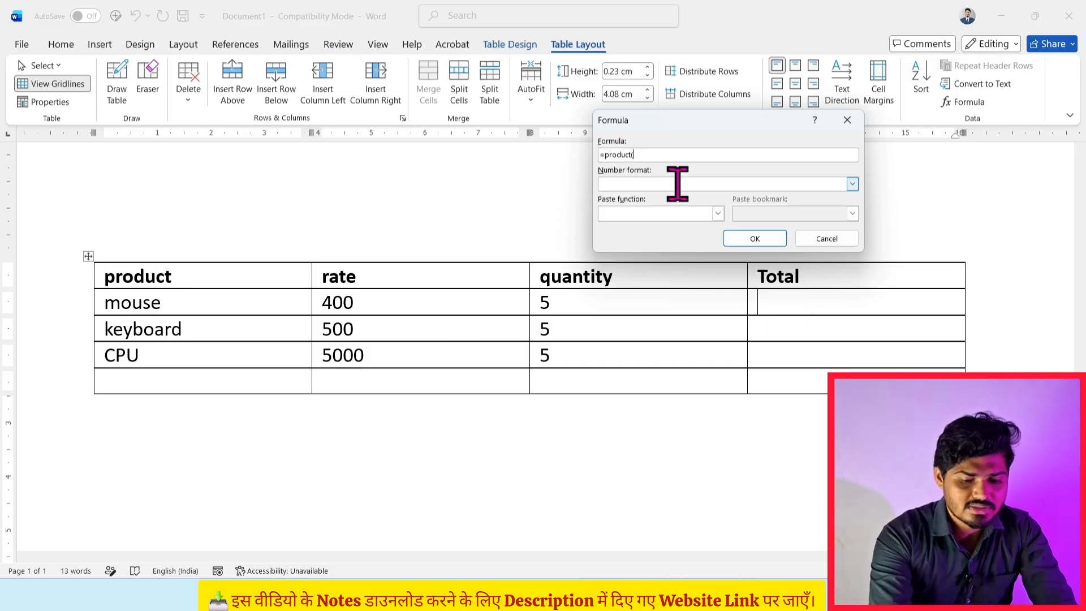
pyautogui.write('left')
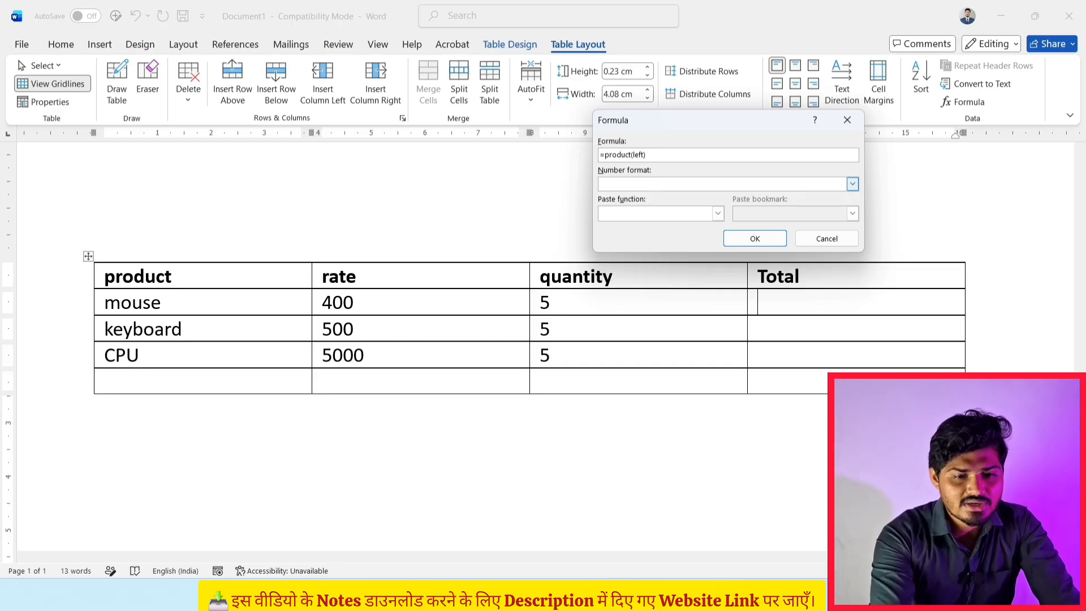
pyautogui.click(741, 239)
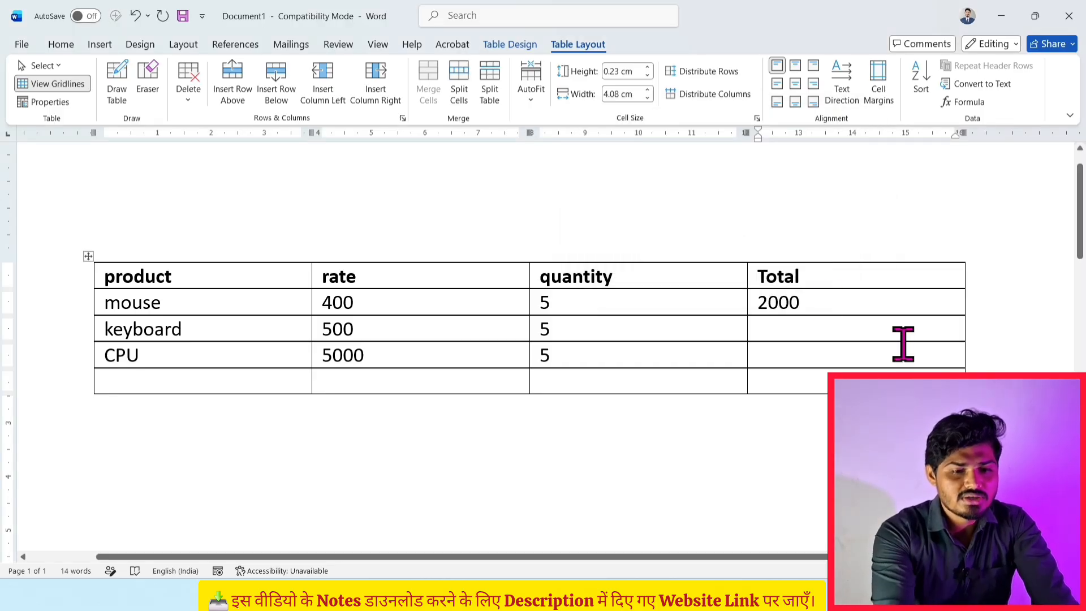
# - Calculate the keyboard row's total in the Total column with the formula =product(left)
pyautogui.click(814, 338)
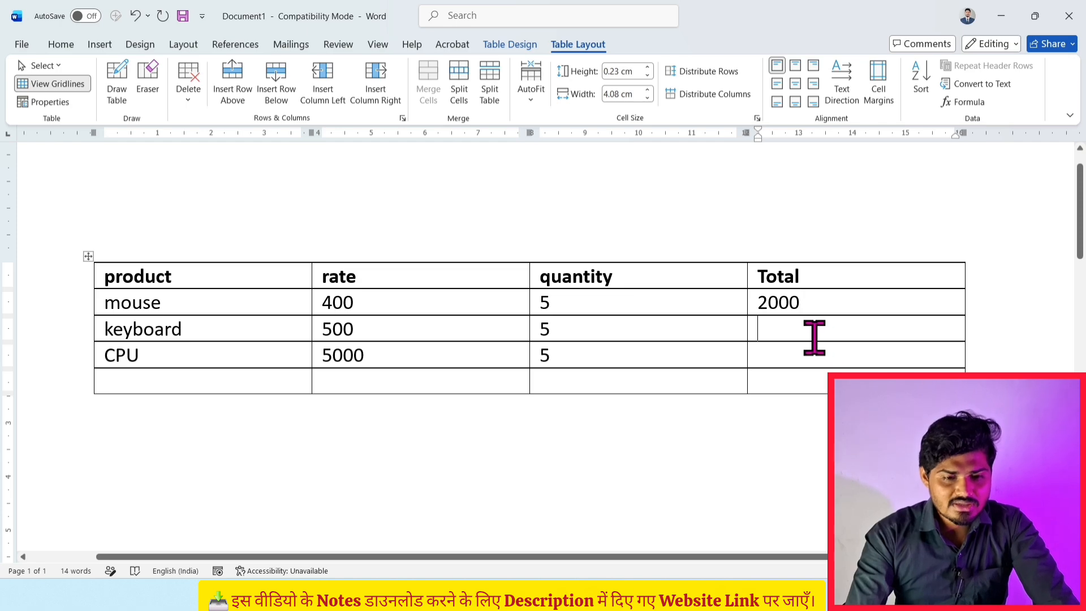
pyautogui.click(965, 102)
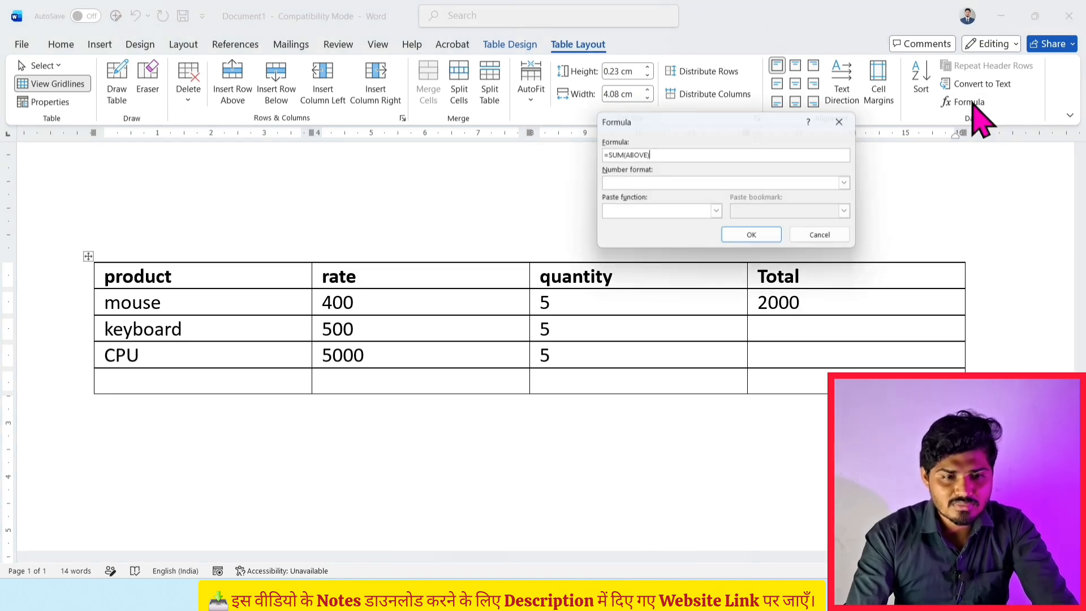
pyautogui.press('BackSpace')
pyautogui.press('BackSpace')
pyautogui.press('BackSpace')
pyautogui.press('BackSpace')
pyautogui.press('BackSpace')
pyautogui.press('BackSpace')
pyautogui.press('BackSpace')
pyautogui.press('BackSpace')
pyautogui.press('BackSpace')
pyautogui.press('BackSpace')
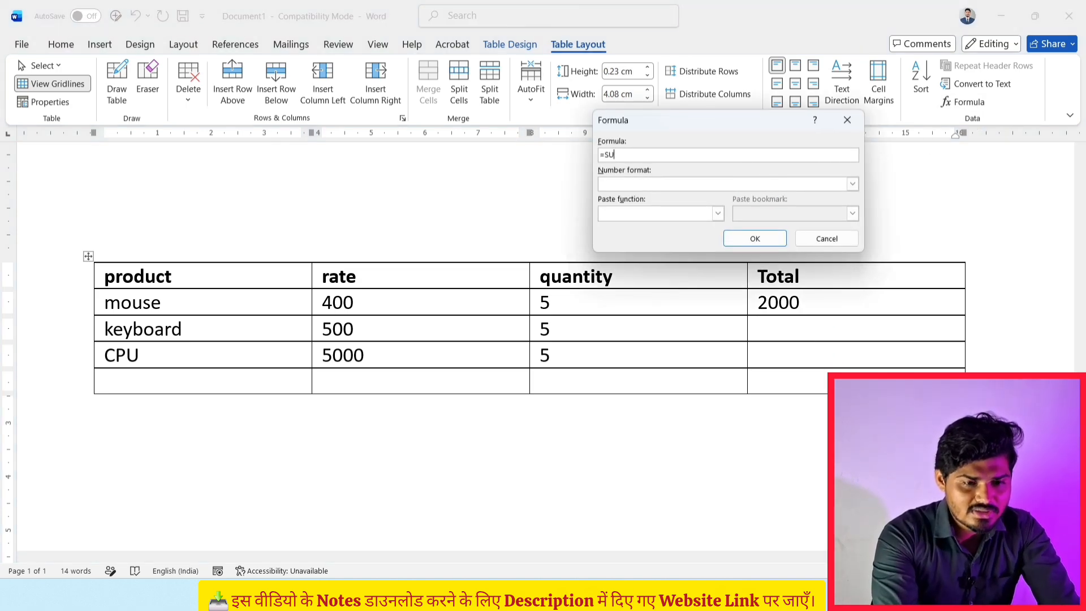
pyautogui.write('pro')
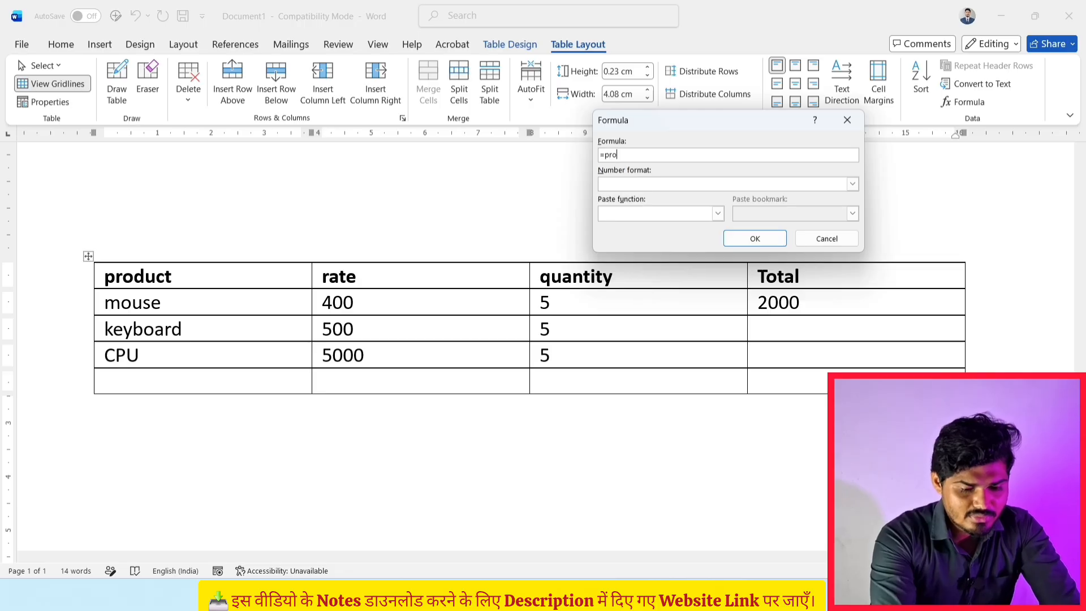
pyautogui.write('duct(lef')
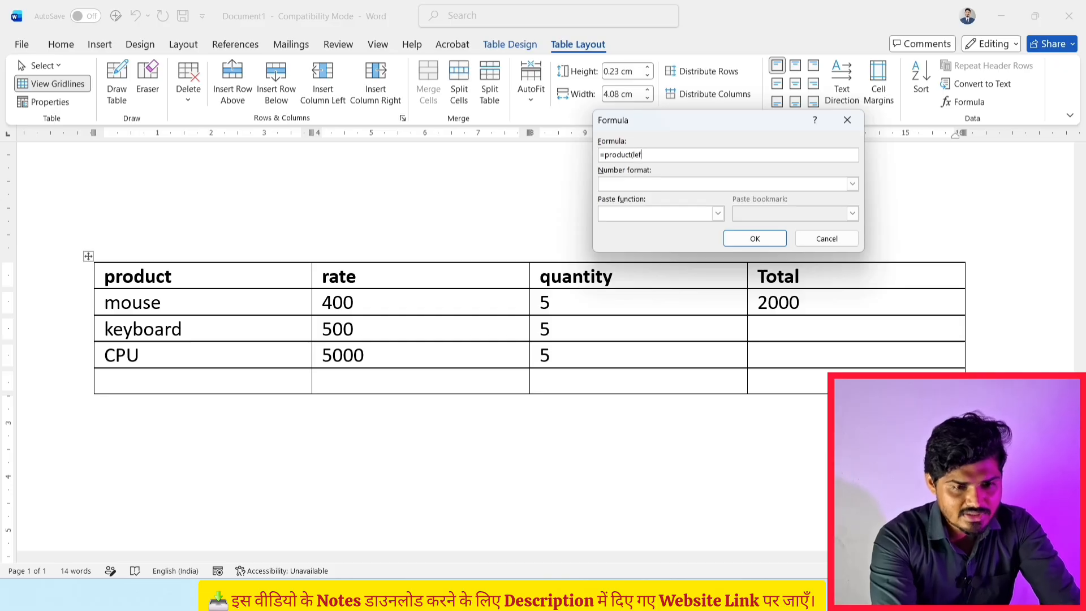
pyautogui.write(')')
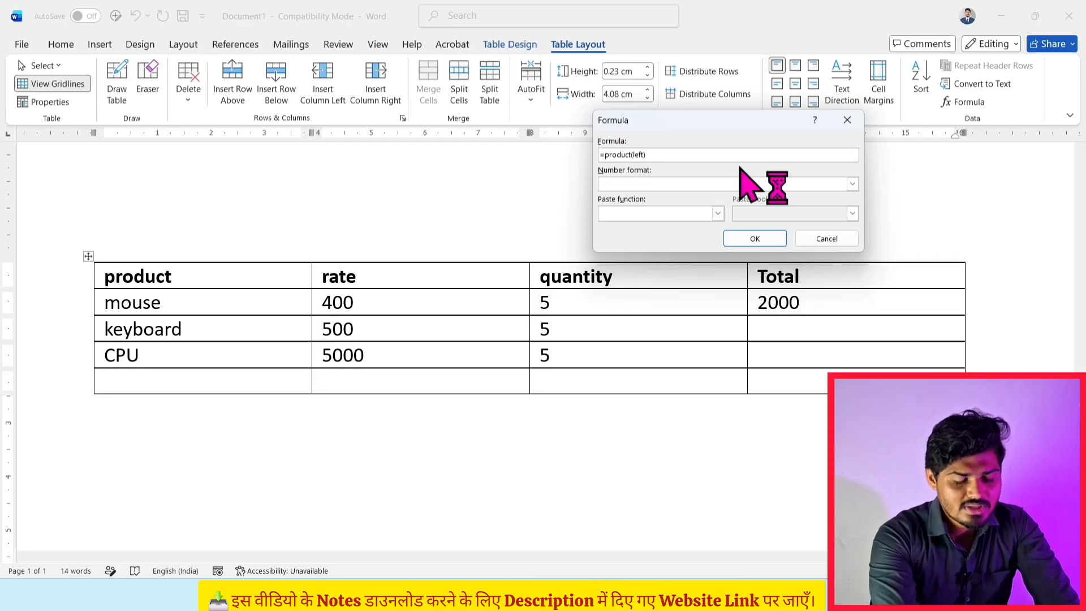
pyautogui.click(752, 239)
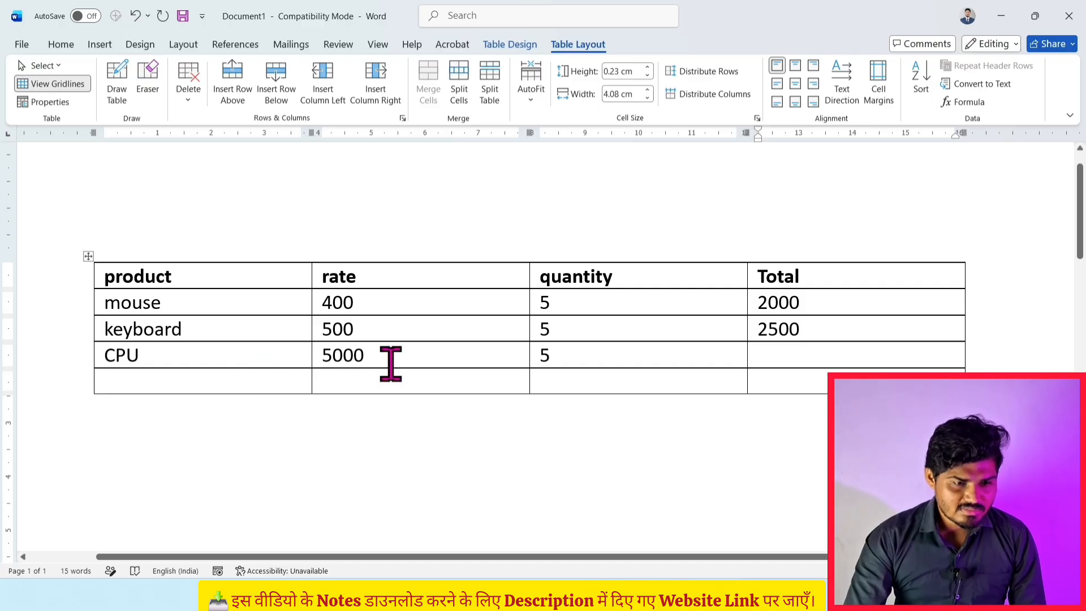
# - Calculate the CPU row's total in the Total column with the formula =product(left)
pyautogui.click(470, 356)
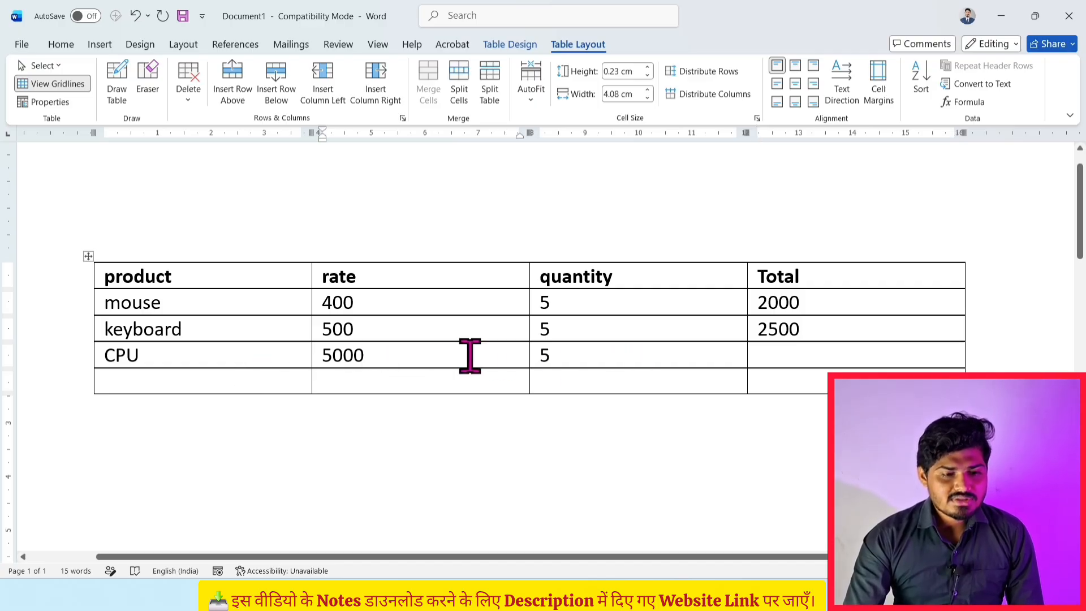
pyautogui.click(568, 357)
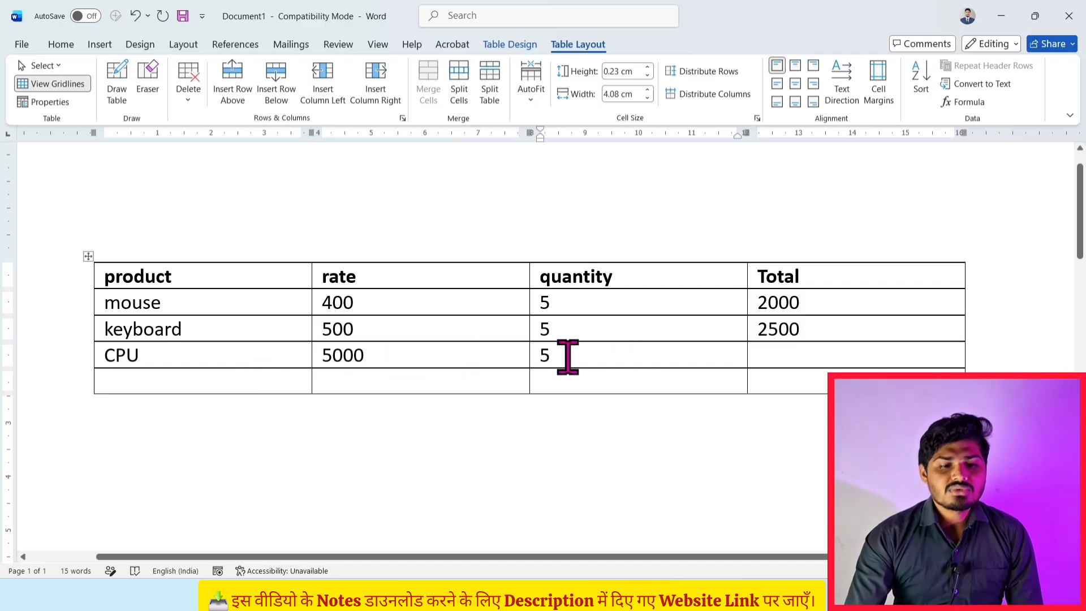
pyautogui.click(788, 354)
pyautogui.click(964, 103)
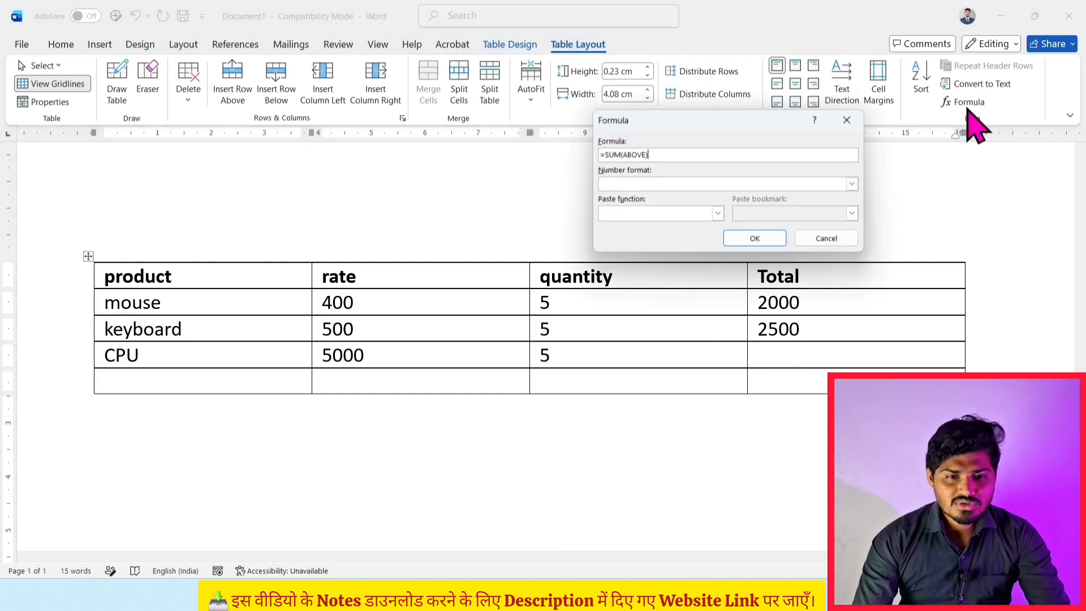
pyautogui.click(670, 155)
pyautogui.press('BackSpace')
pyautogui.press('BackSpace')
pyautogui.press('BackSpace')
pyautogui.press('BackSpace')
pyautogui.press('BackSpace')
pyautogui.press('BackSpace')
pyautogui.press('BackSpace')
pyautogui.press('BackSpace')
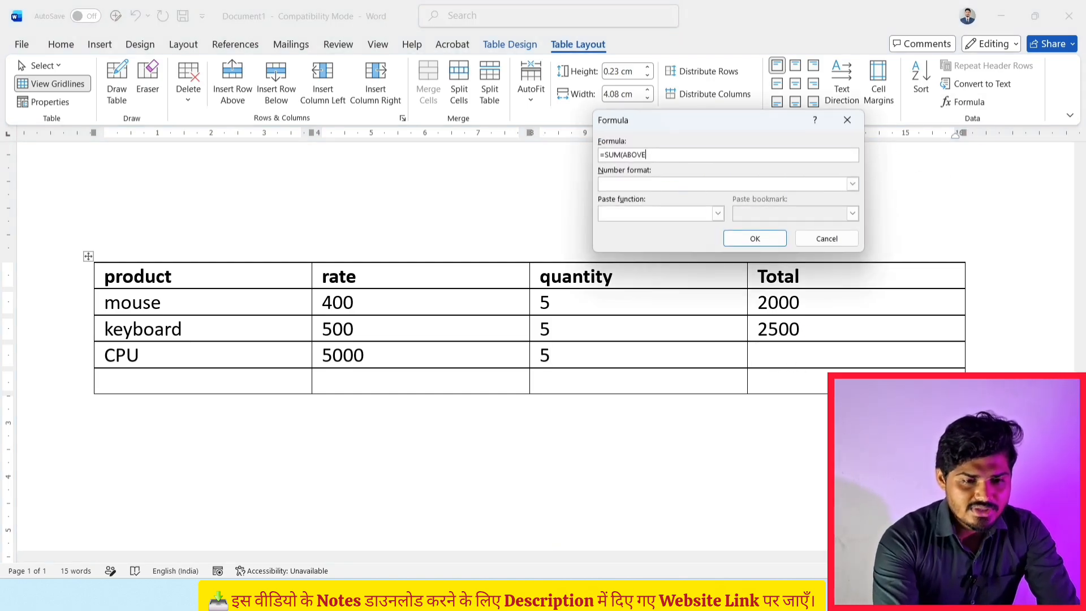
pyautogui.press('BackSpace')
pyautogui.press('BackSpace')
pyautogui.write('product(left')
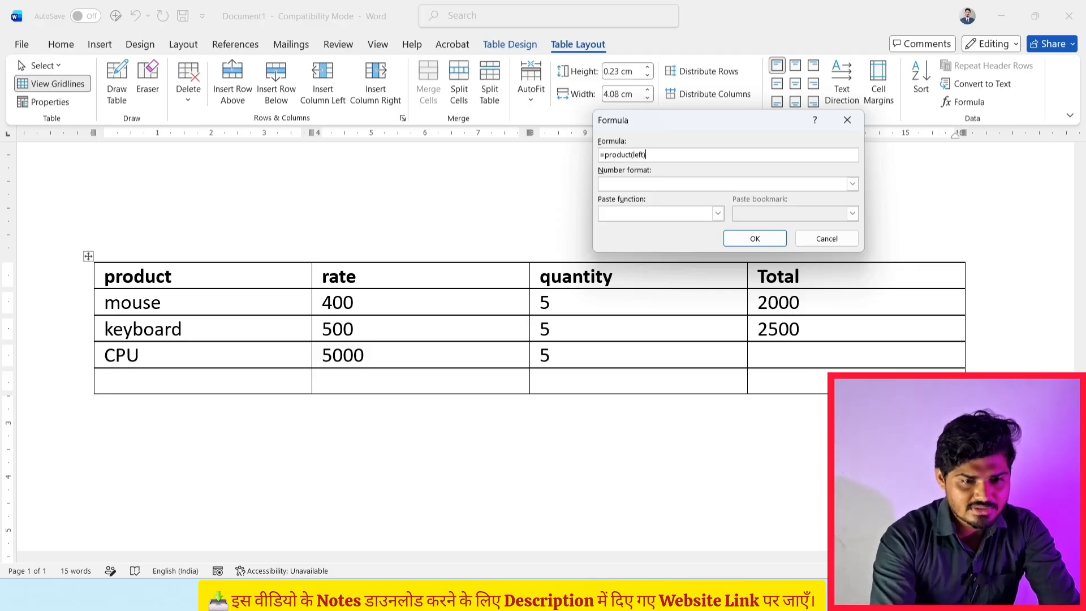
pyautogui.click(755, 240)
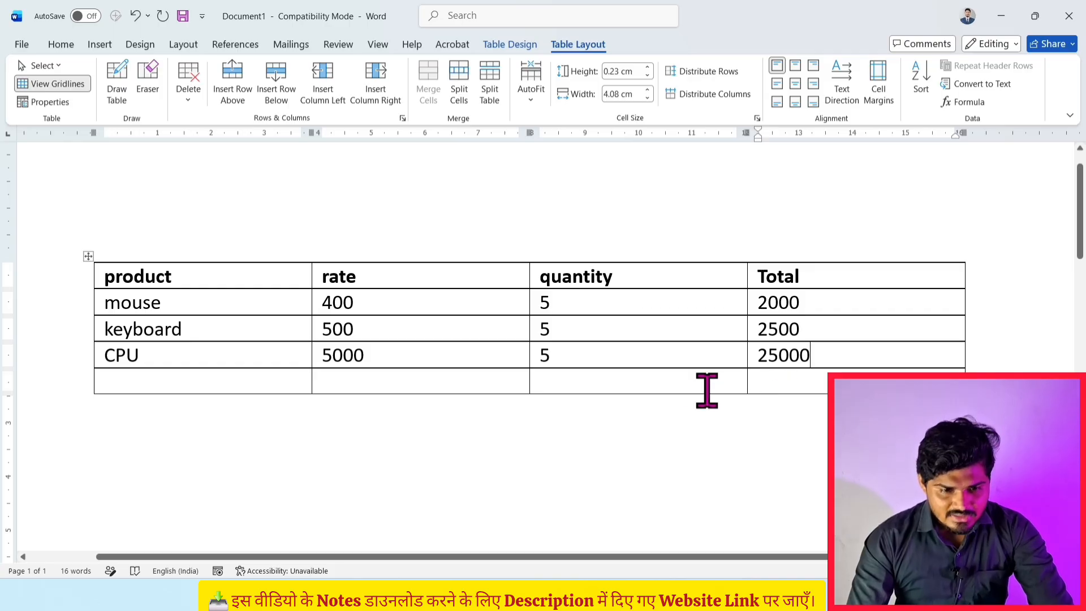
# - Merge the first three cells of the table's last row and label the merged cell Total, right-aligned
pyautogui.moveTo(565, 388); pyautogui.dragTo(286, 375)
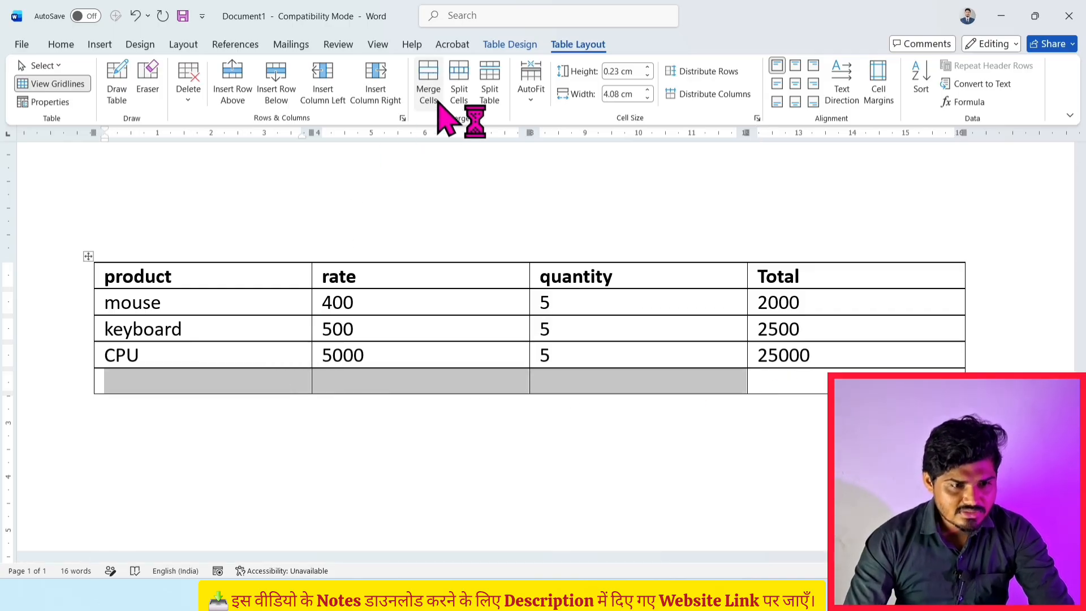
pyautogui.click(430, 82)
pyautogui.write('Total')
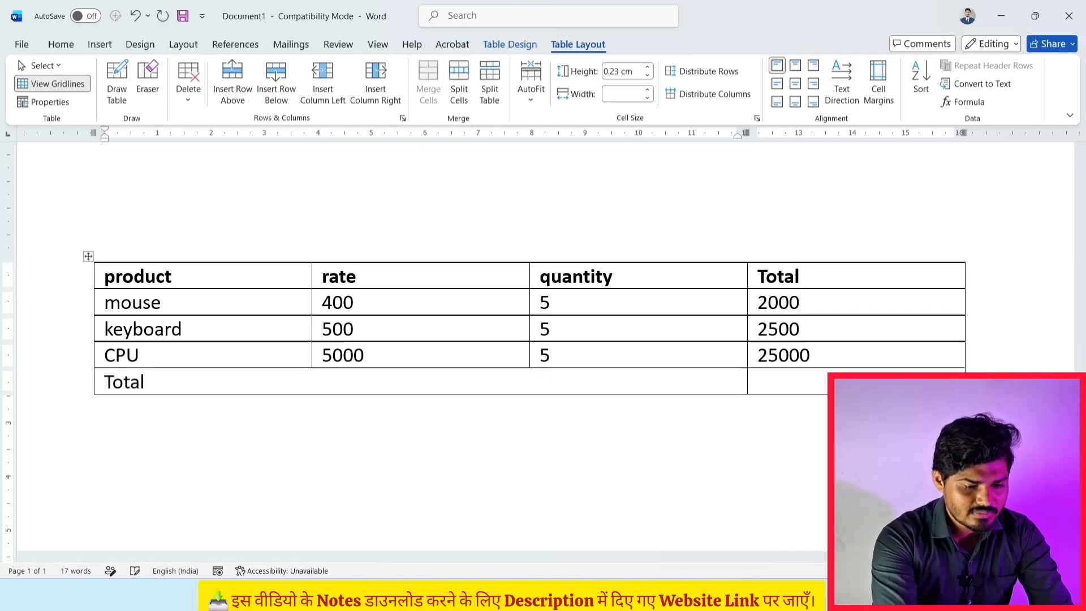
pyautogui.hotkey('ctrl', 'r')
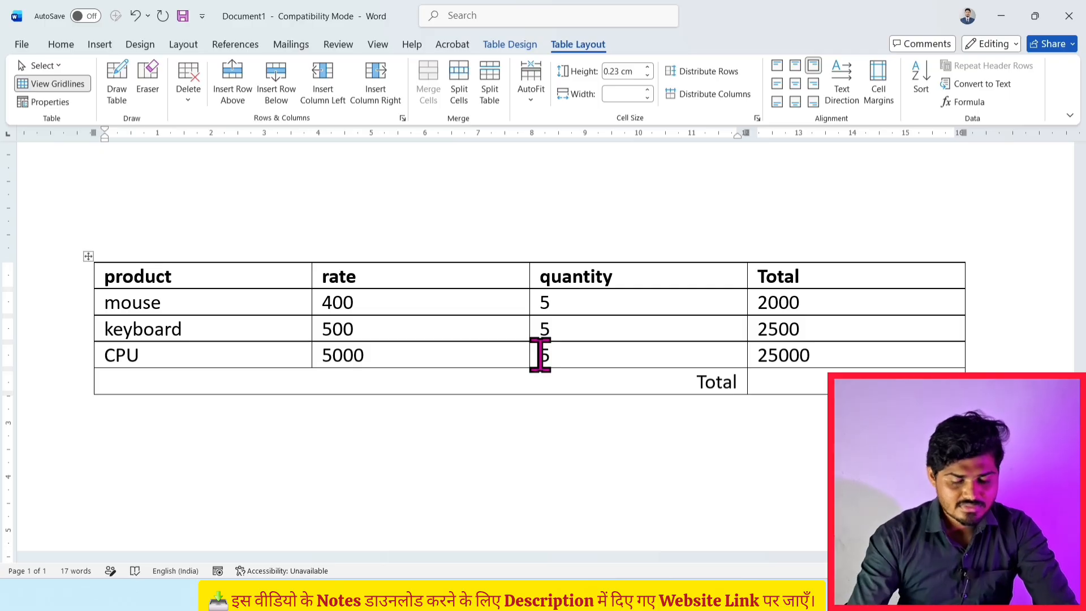
# - Calculate the grand total in the last cell of the table's Total row with the formula =sum(above)
pyautogui.click(817, 386)
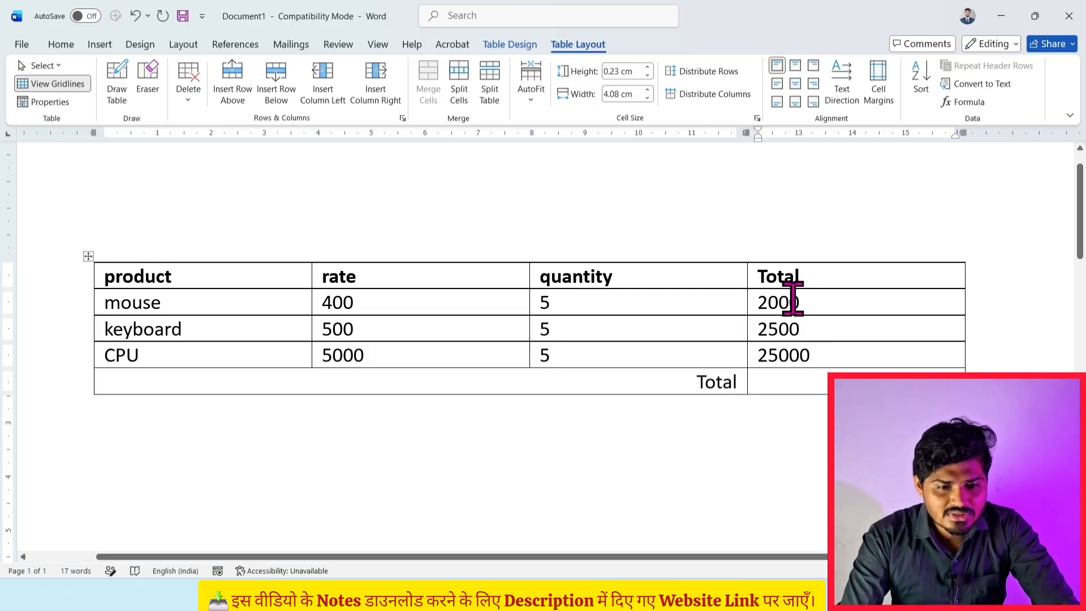
pyautogui.moveTo(792, 298); pyautogui.dragTo(794, 351)
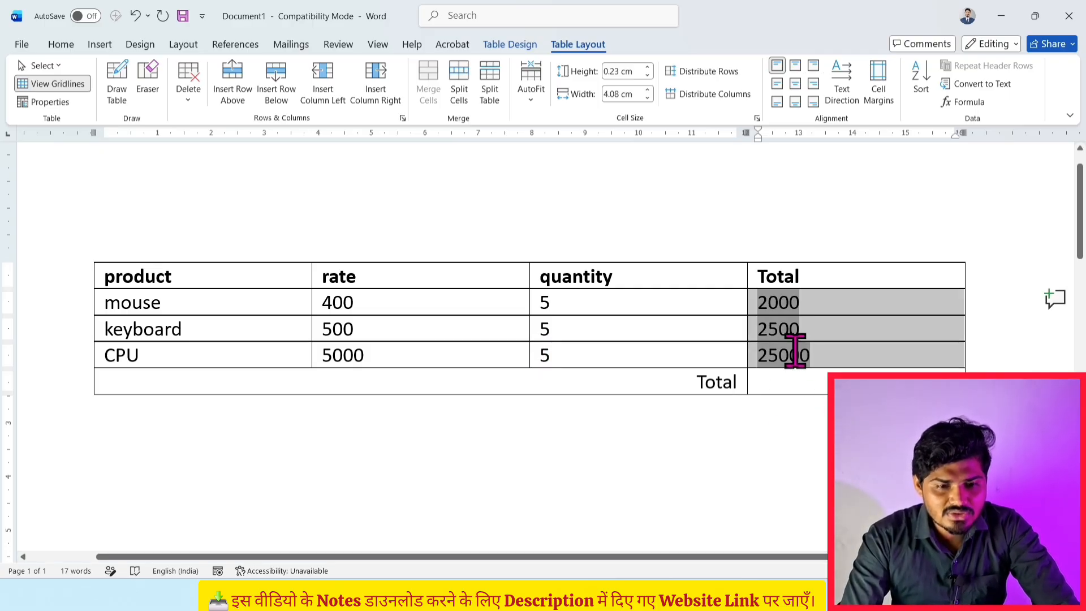
pyautogui.click(772, 386)
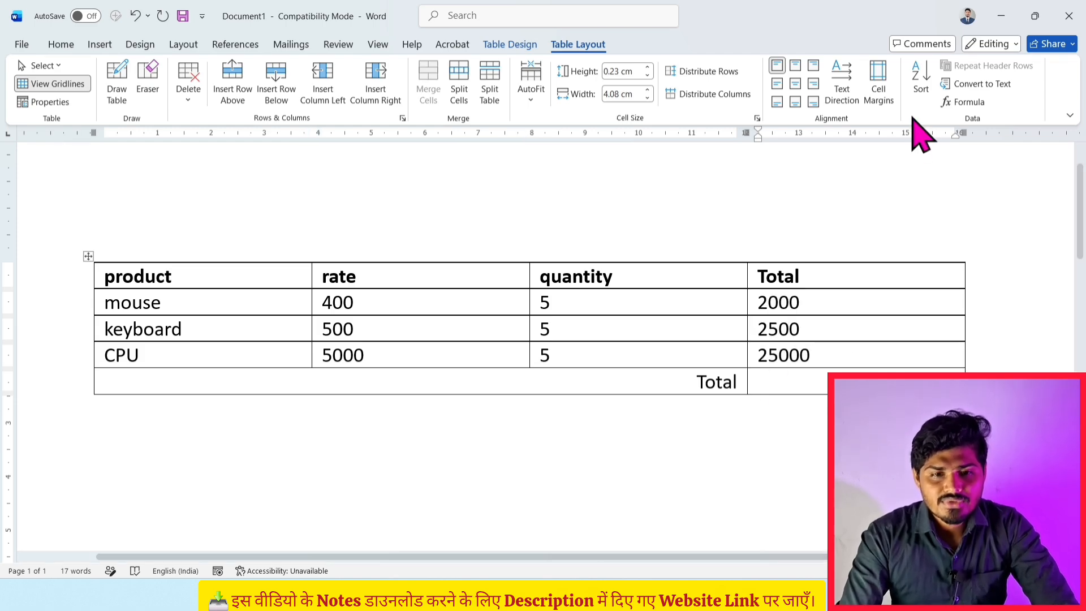
pyautogui.click(967, 102)
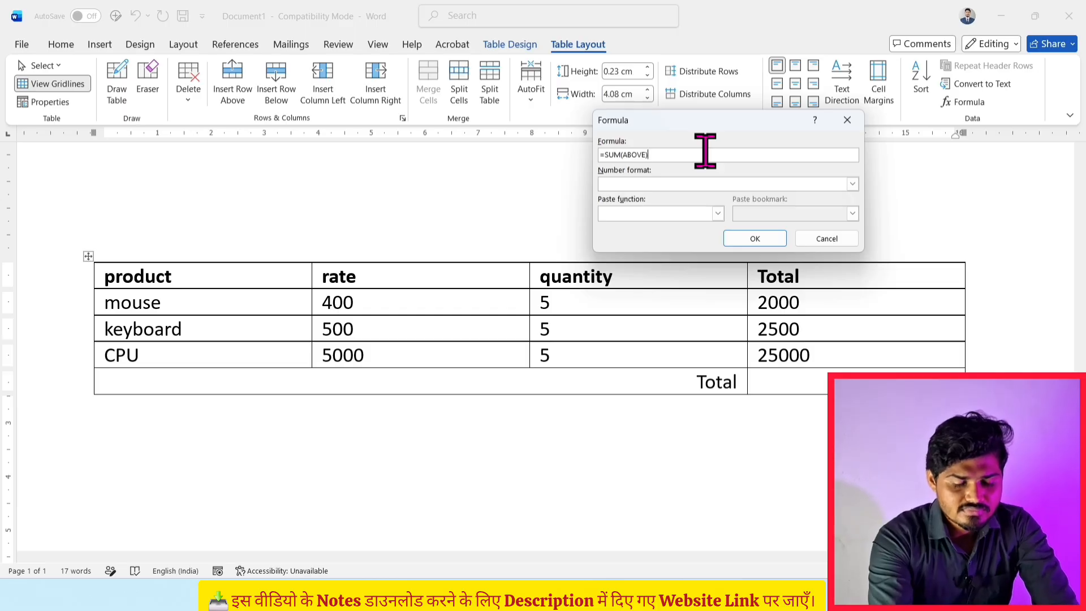
pyautogui.press('BackSpace')
pyautogui.press('BackSpace')
pyautogui.press('BackSpace')
pyautogui.press('BackSpace')
pyautogui.press('BackSpace')
pyautogui.press('BackSpace')
pyautogui.press('BackSpace')
pyautogui.press('BackSpace')
pyautogui.press('BackSpace')
pyautogui.press('BackSpace')
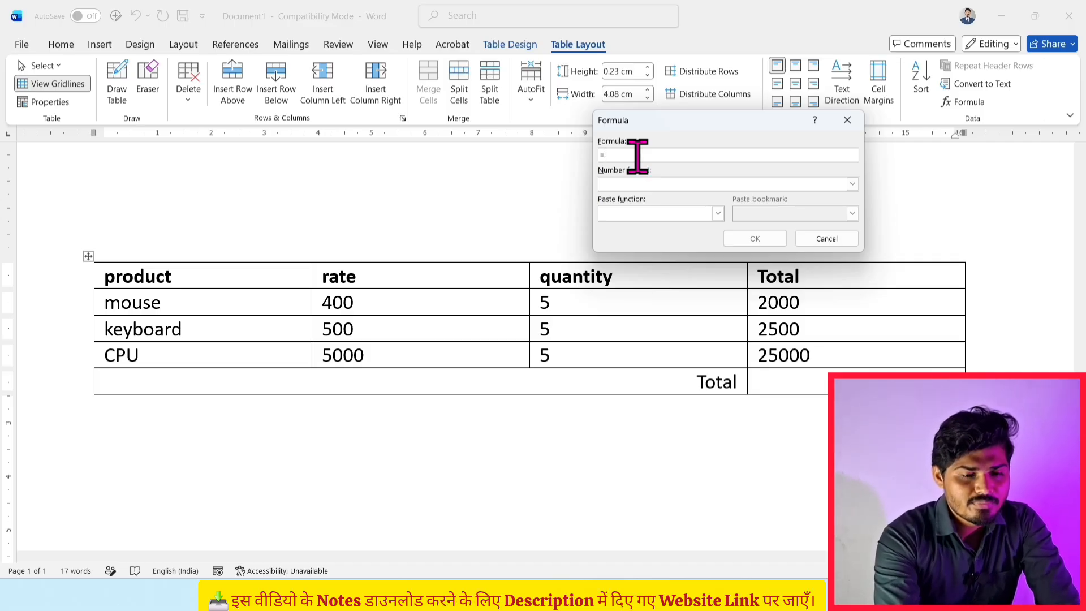
pyautogui.write('sum')
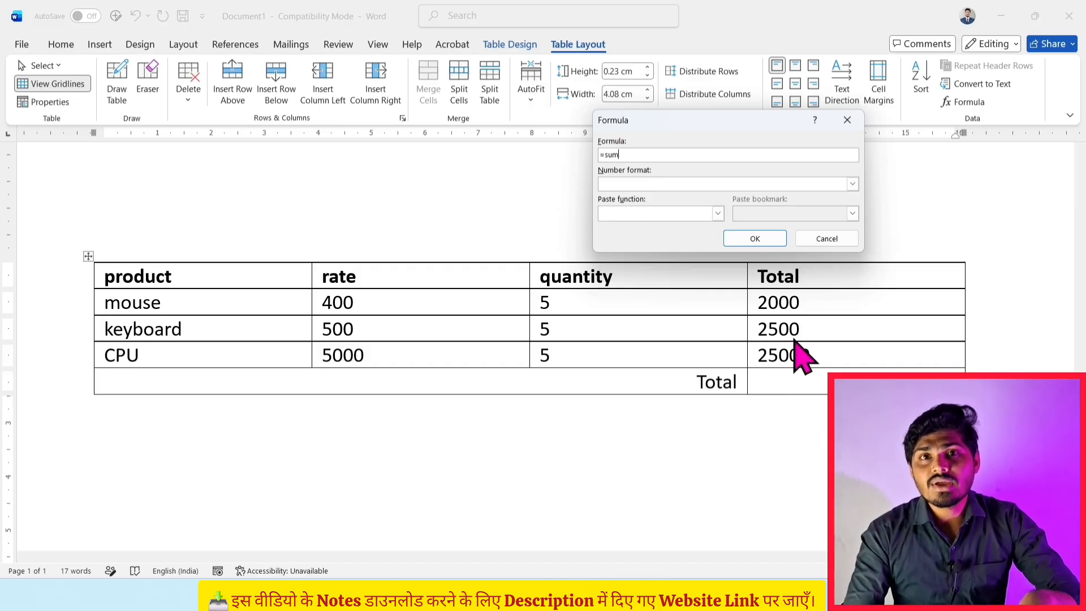
pyautogui.write('(')
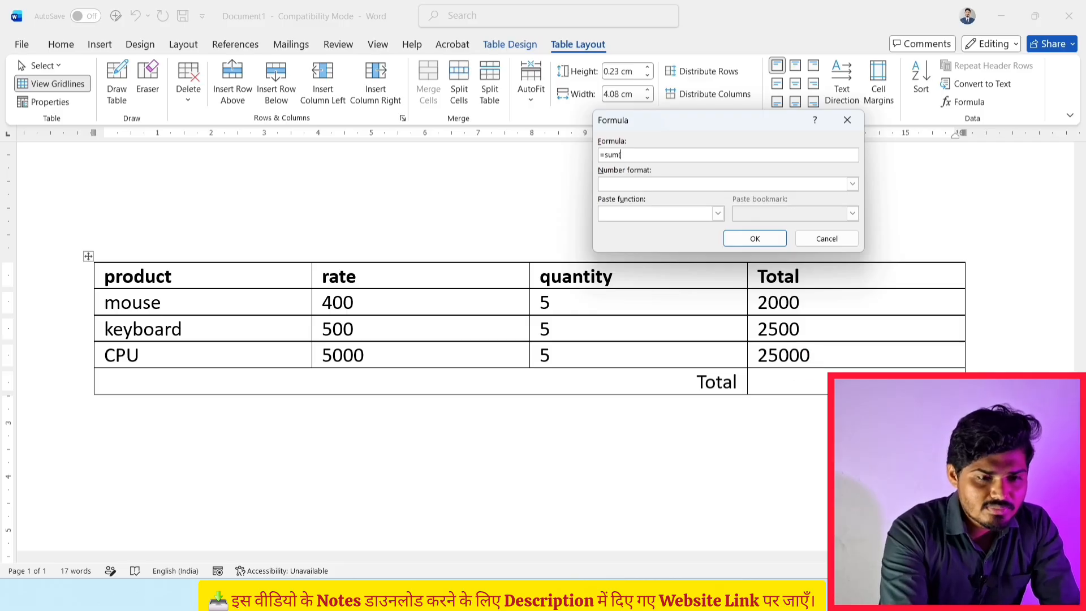
pyautogui.write('above')
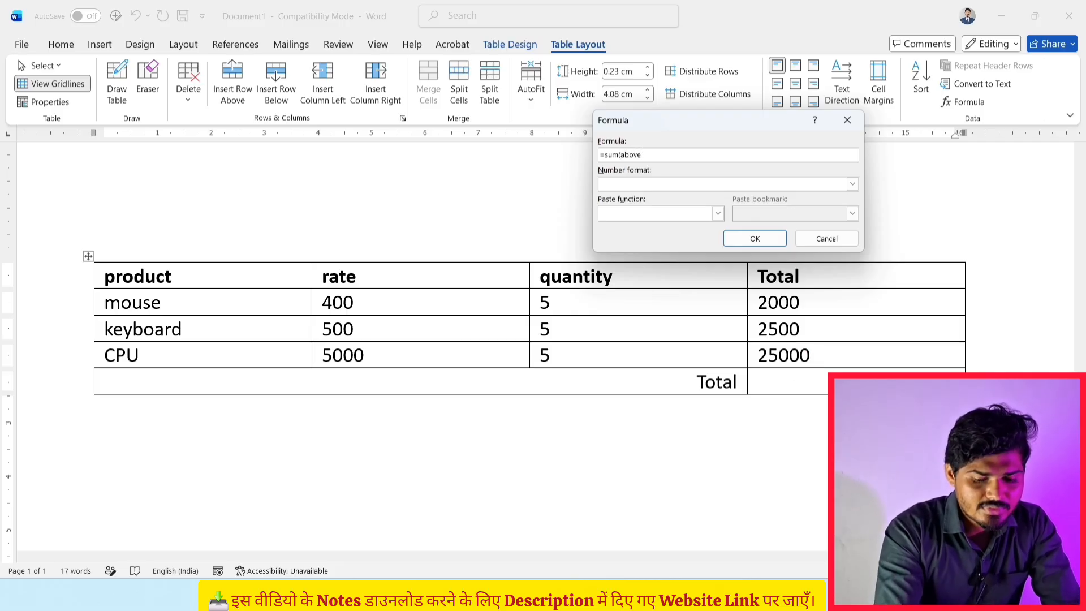
pyautogui.write(')')
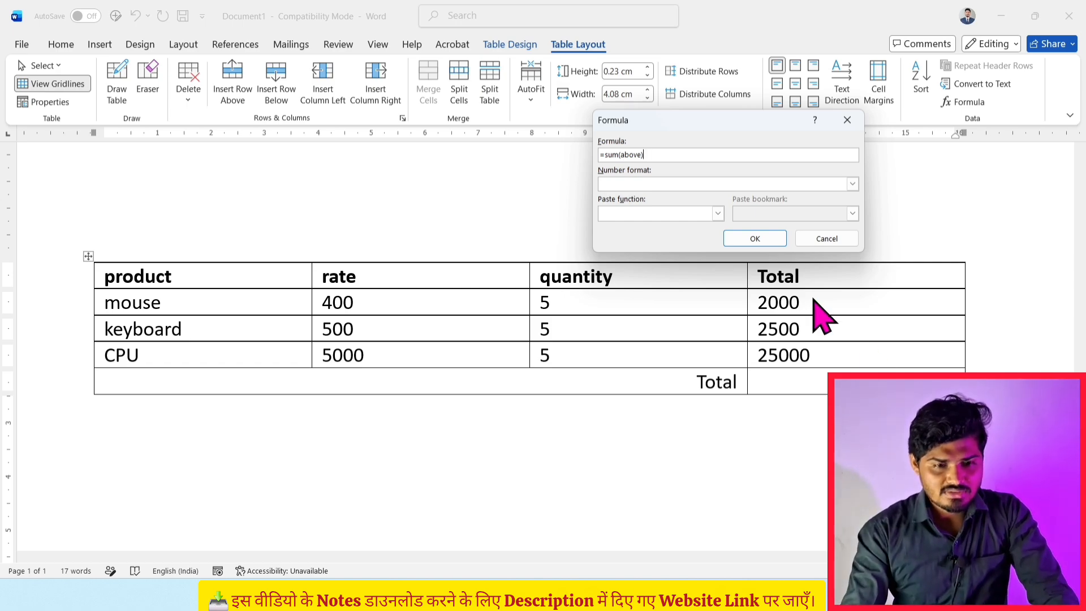
pyautogui.click(761, 238)
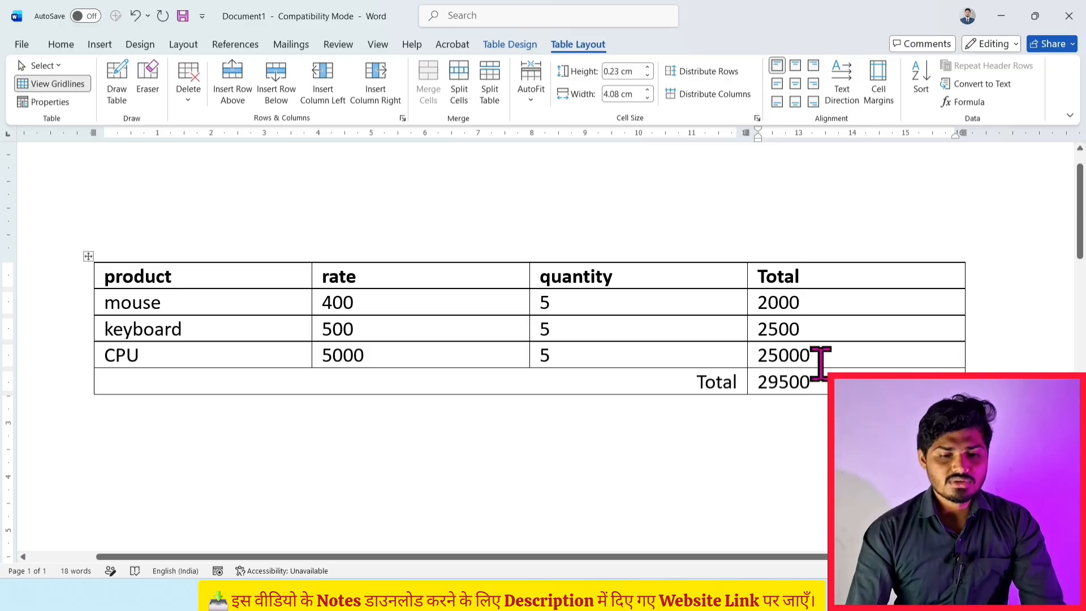
# - Make the label and the grand total in the table's last row bold
pyautogui.moveTo(814, 381); pyautogui.dragTo(673, 381)
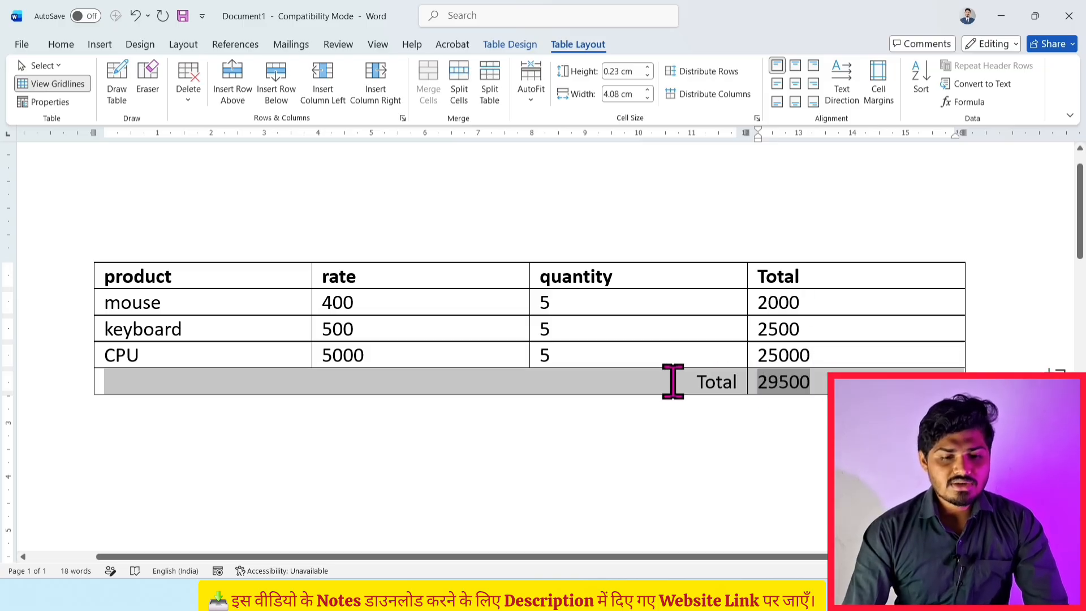
pyautogui.click(684, 357)
pyautogui.click(795, 402)
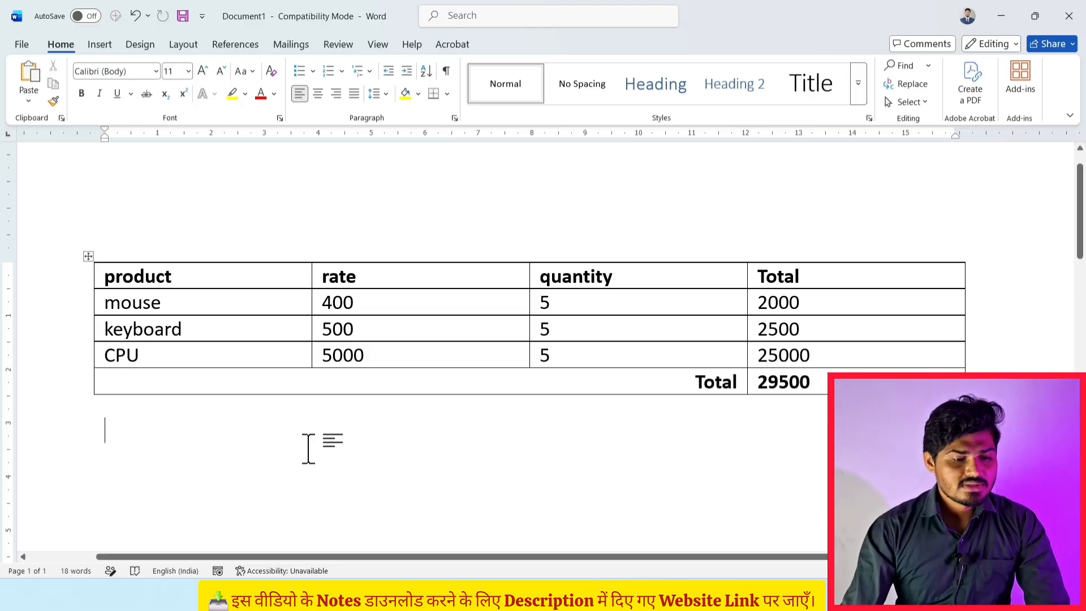
# - Insert a table with three columns and three rows below the product table, and enter 10 and 5 in its first two cells
pyautogui.scroll(-2, 206, 249)
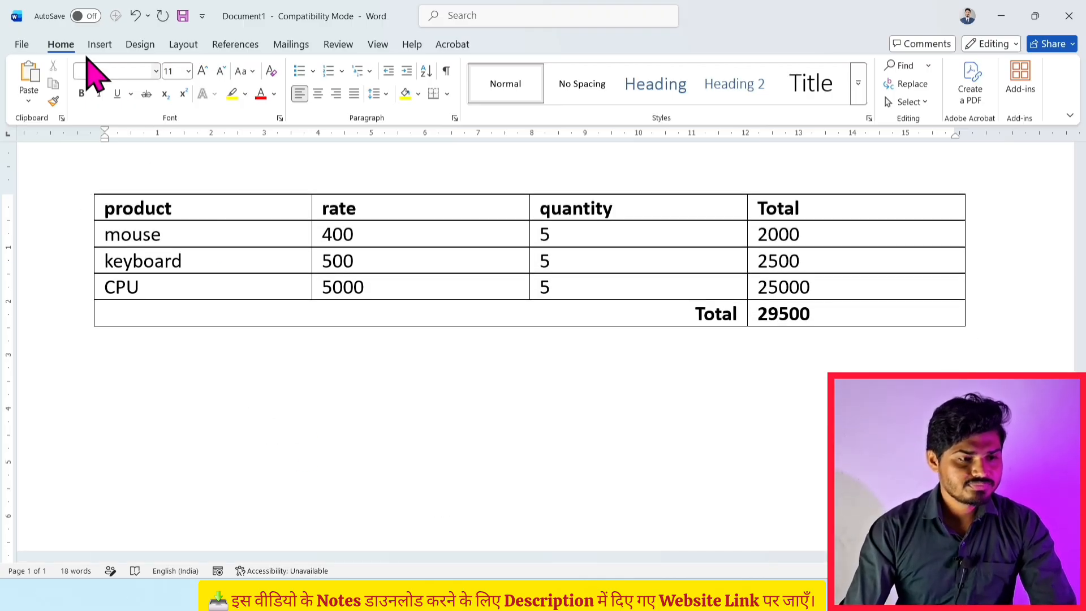
pyautogui.click(99, 45)
pyautogui.click(113, 77)
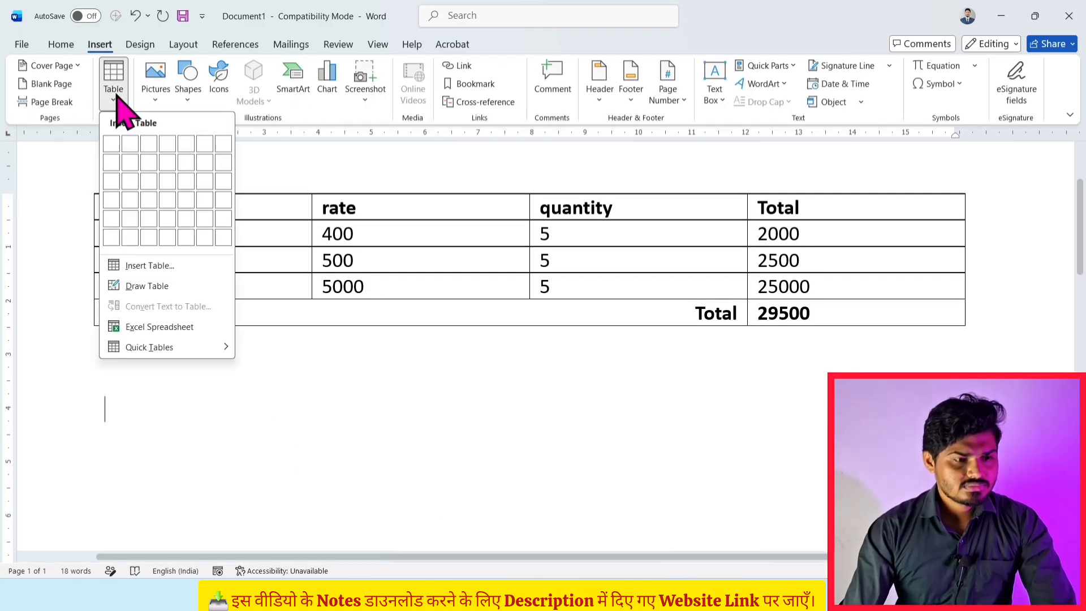
pyautogui.click(148, 179)
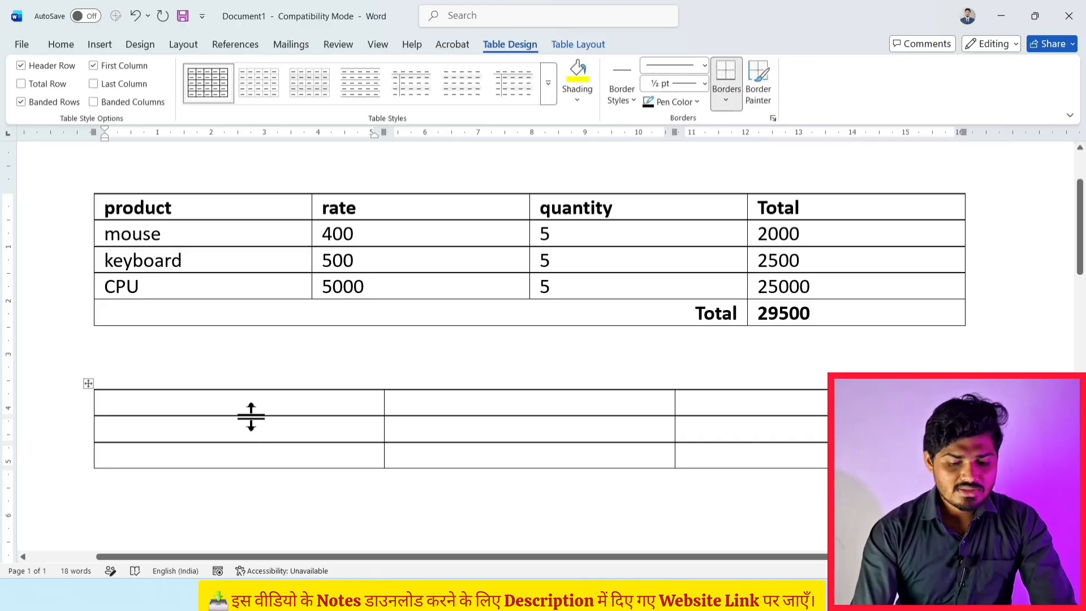
pyautogui.write('10')
pyautogui.press('Tab')
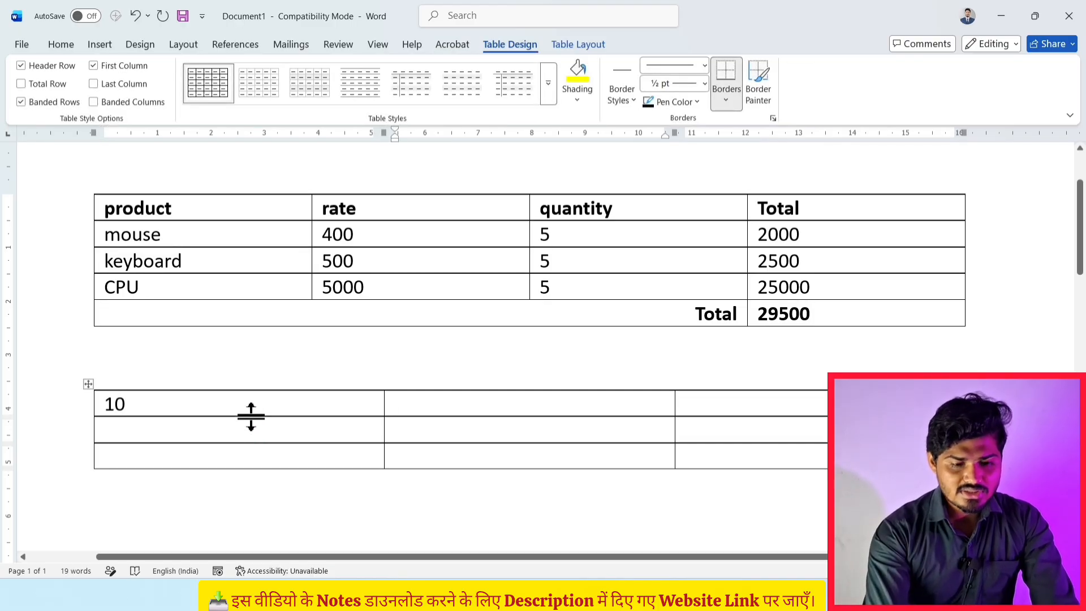
pyautogui.write('5')
# - Add the two numbers in the new table's first row in its third cell with the formula =sum(left)
pyautogui.click(714, 403)
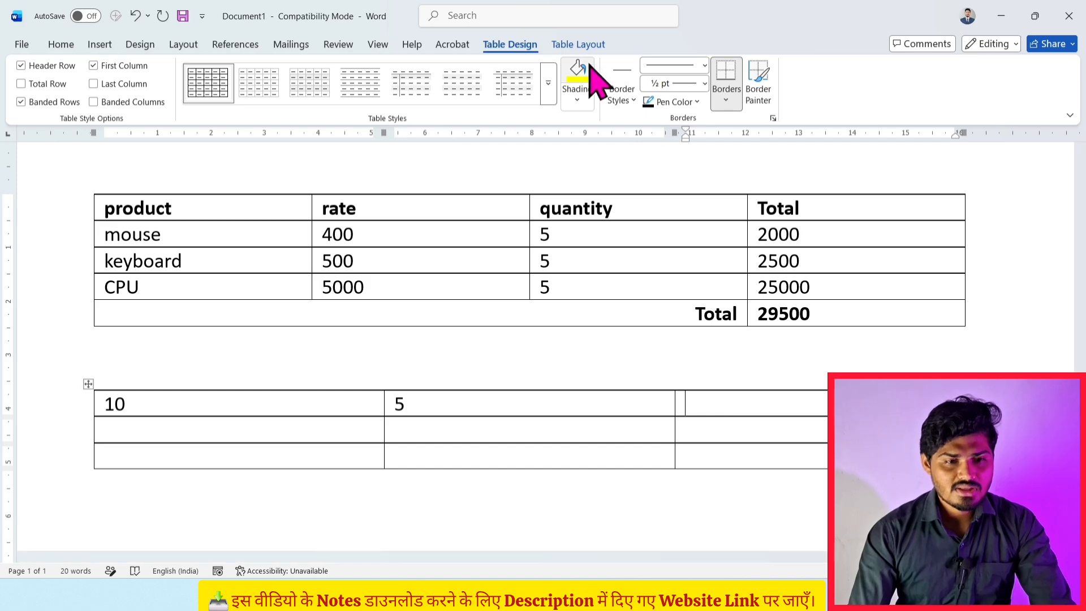
pyautogui.click(579, 46)
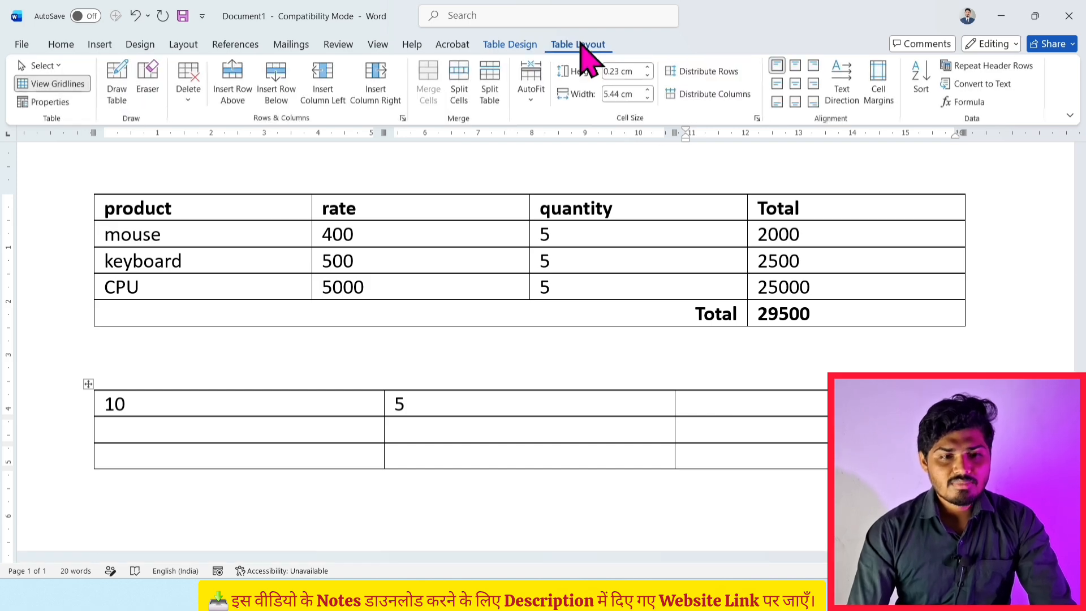
pyautogui.click(981, 107)
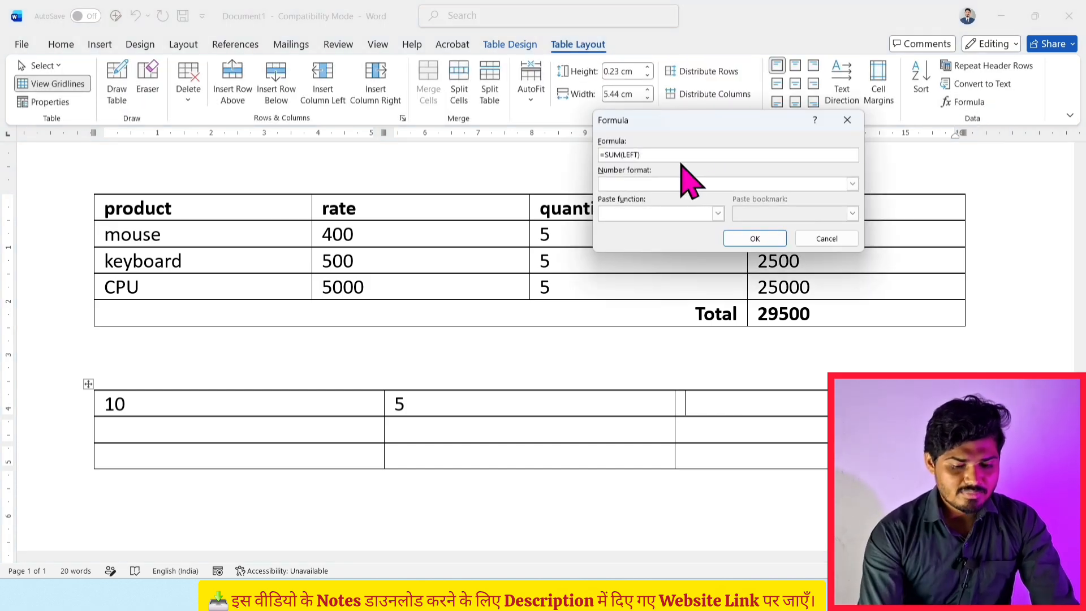
pyautogui.press('BackSpace')
pyautogui.press('BackSpace')
pyautogui.press('BackSpace')
pyautogui.press('BackSpace')
pyautogui.press('BackSpace')
pyautogui.press('BackSpace')
pyautogui.press('BackSpace')
pyautogui.press('BackSpace')
pyautogui.press('BackSpace')
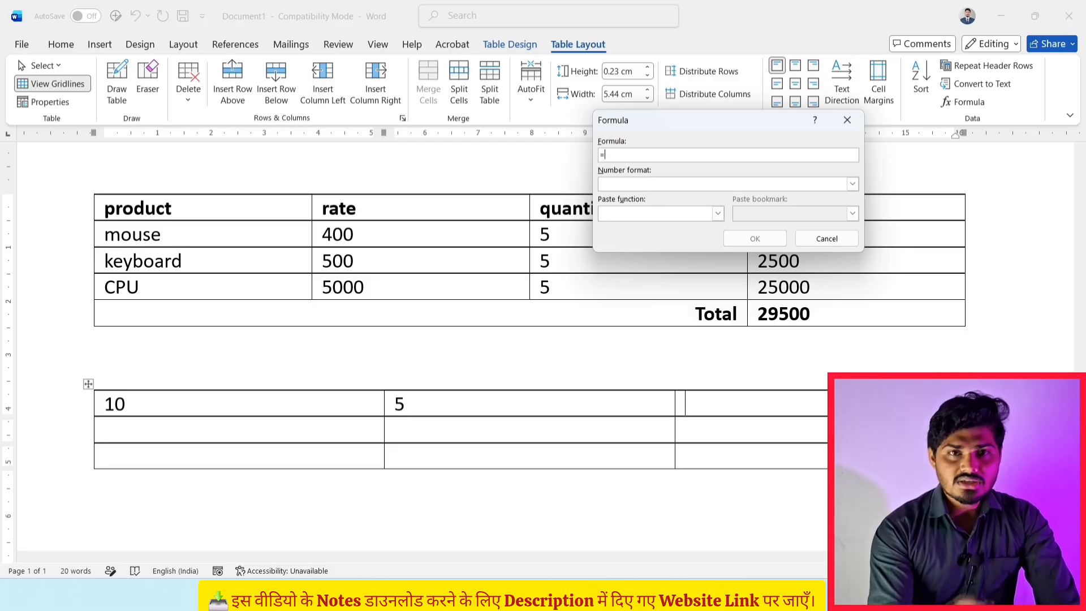
pyautogui.write('sum')
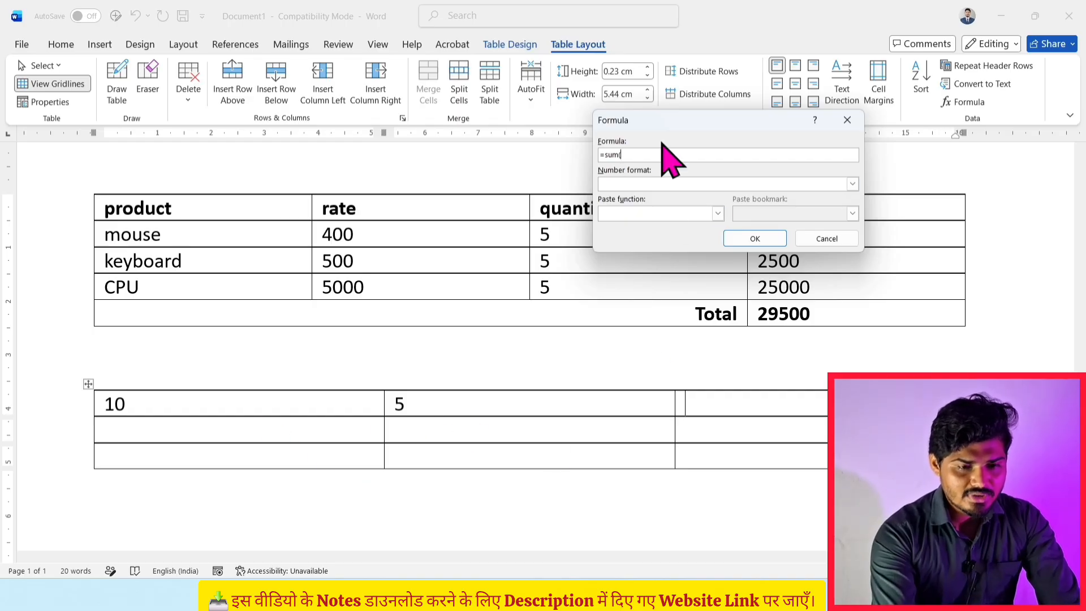
pyautogui.write('(left')
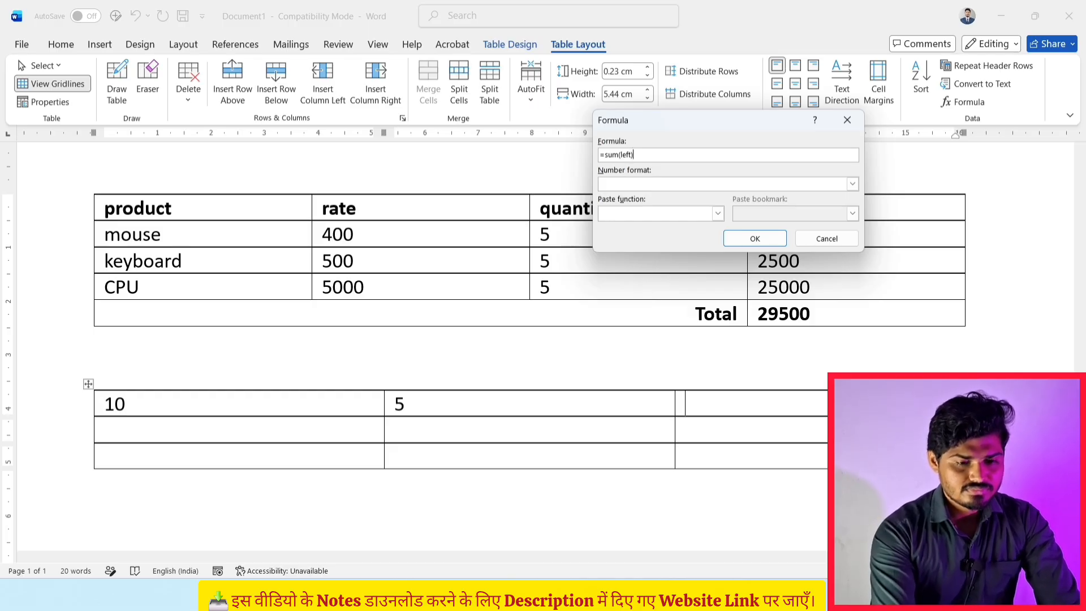
pyautogui.click(745, 238)
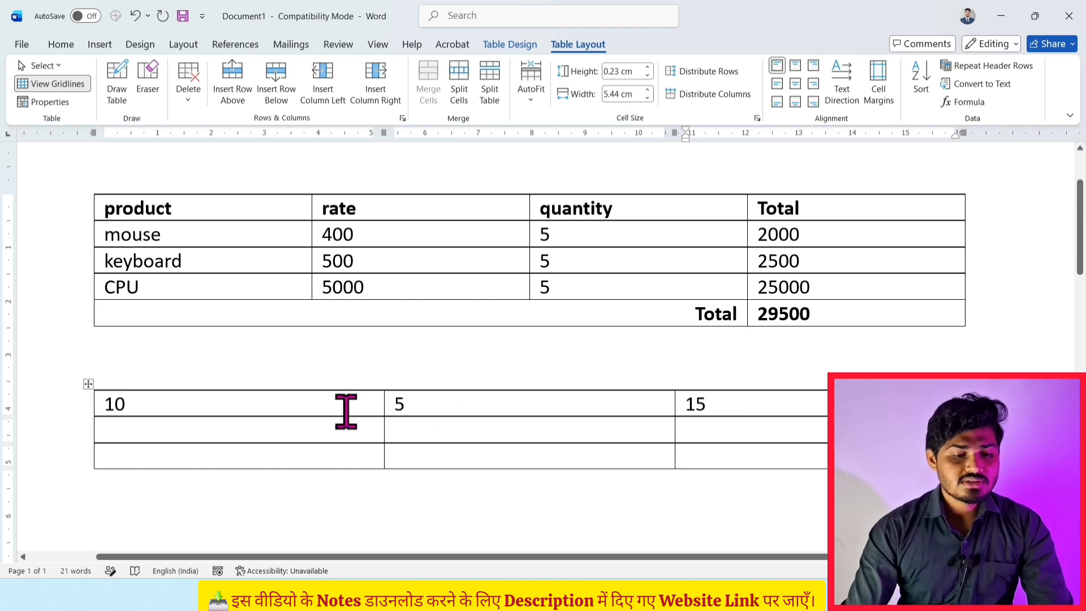
pyautogui.moveTo(345, 412); pyautogui.dragTo(501, 410)
pyautogui.click(745, 404)
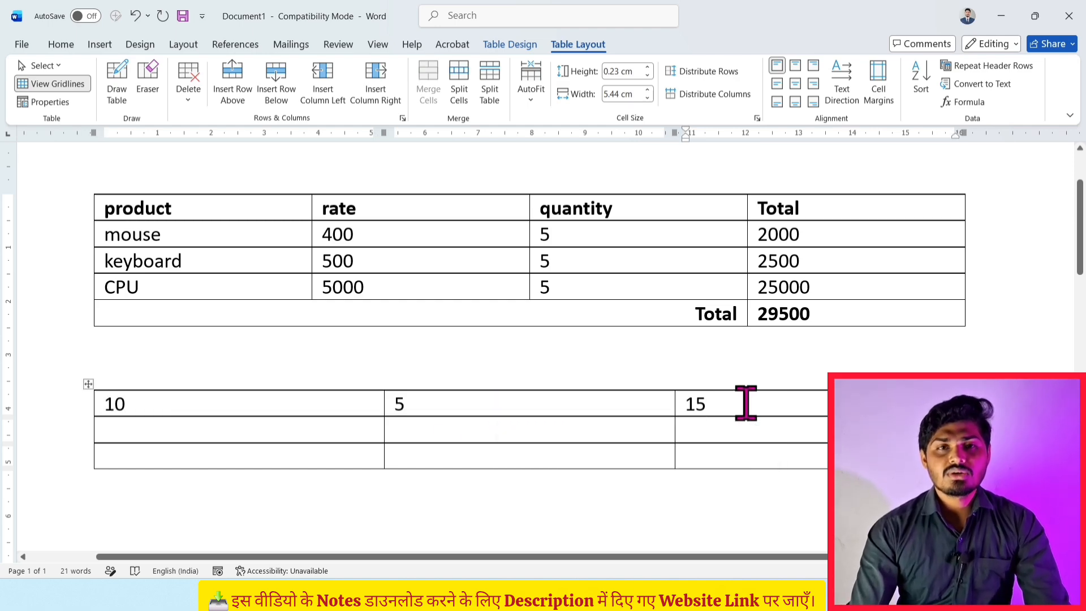